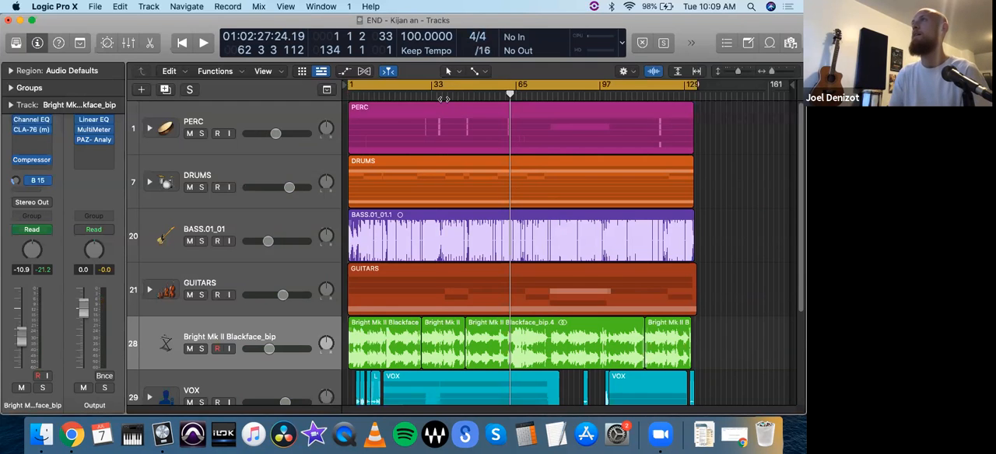
# - Reposition the playhead in the END project to bar 52
pyautogui.moveTo(436, 98); pyautogui.dragTo(517, 105)
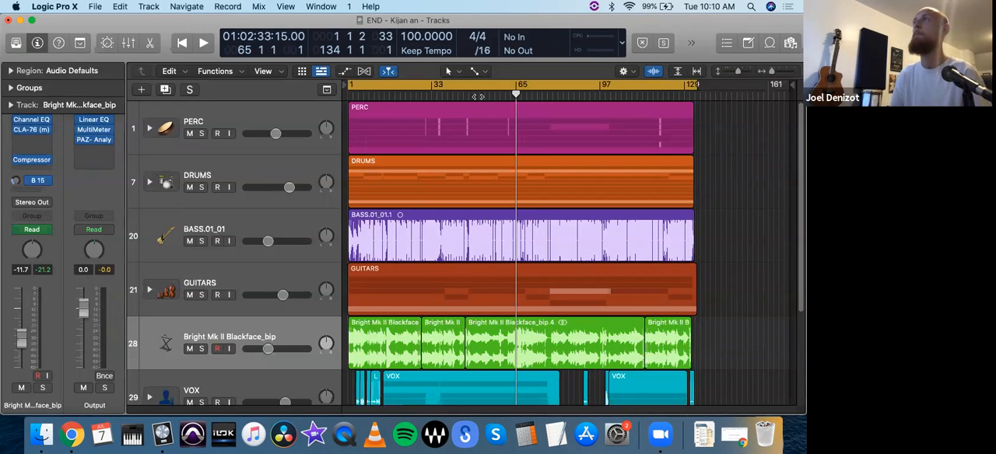
pyautogui.click(482, 94)
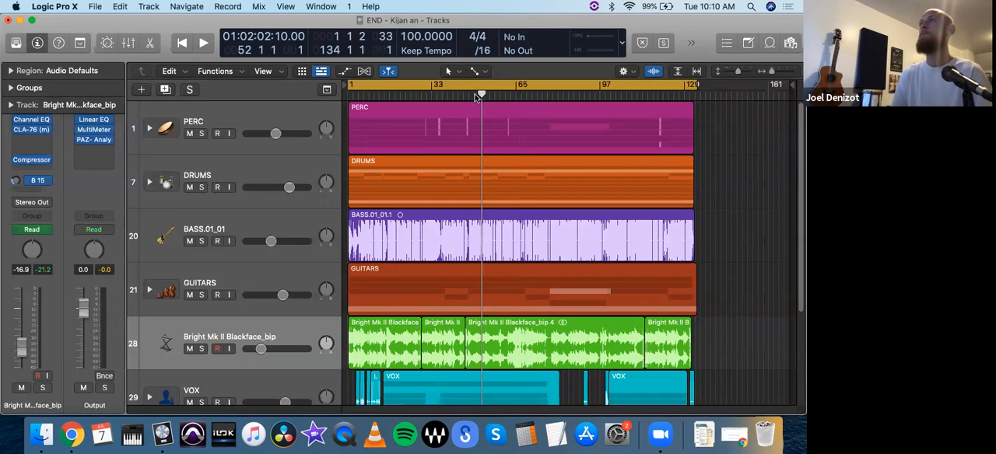
# - Open the recent project OpeningImport, closing END without saving its changes
pyautogui.click(99, 9)
pyautogui.moveTo(171, 54)
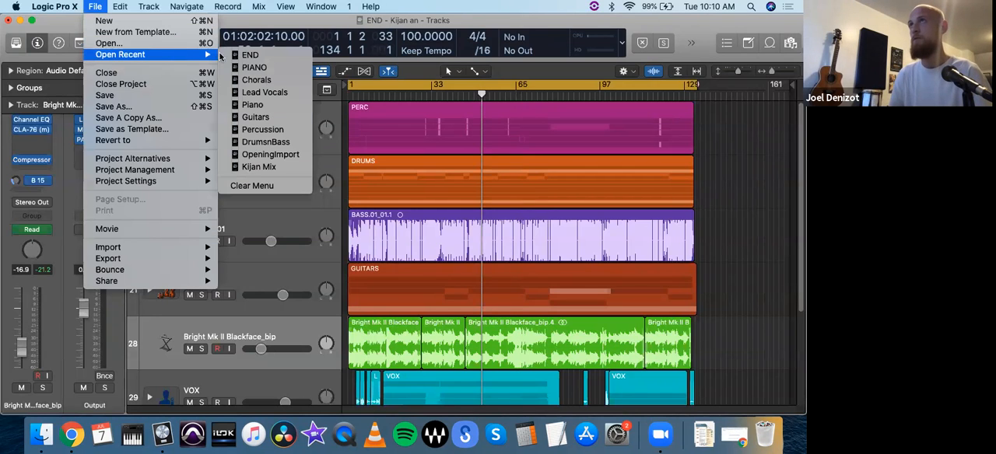
pyautogui.click(293, 148)
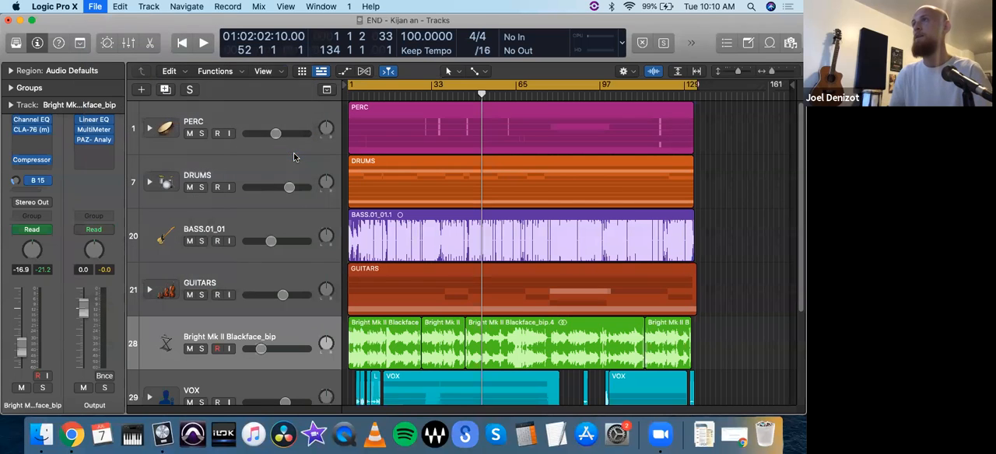
pyautogui.click(516, 165)
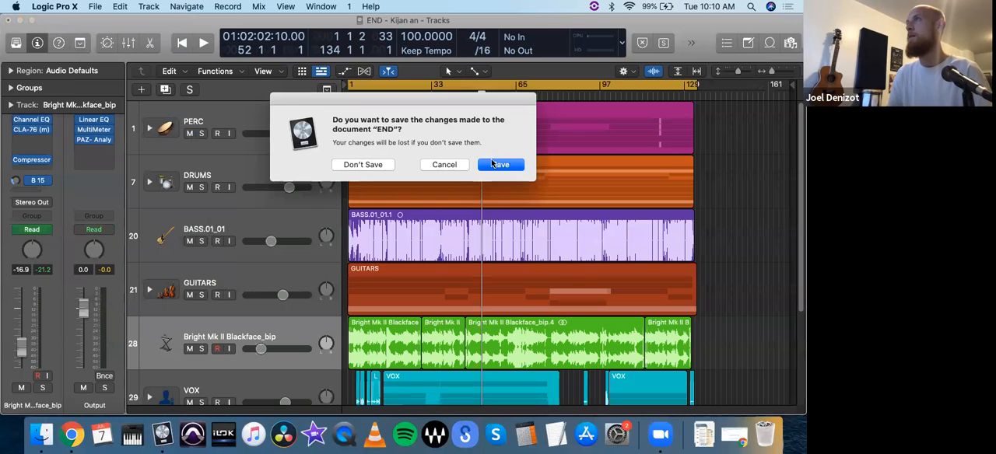
pyautogui.click(363, 165)
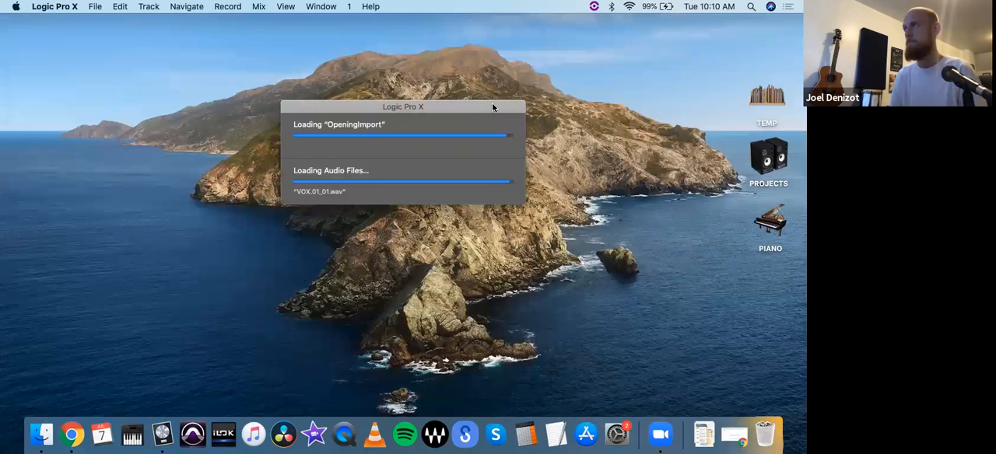
# - Look through the imported tracks of the OpeningImport project to see which instruments belong together
pyautogui.scroll(-7, 456, 214)
pyautogui.scroll(7, 457, 214)
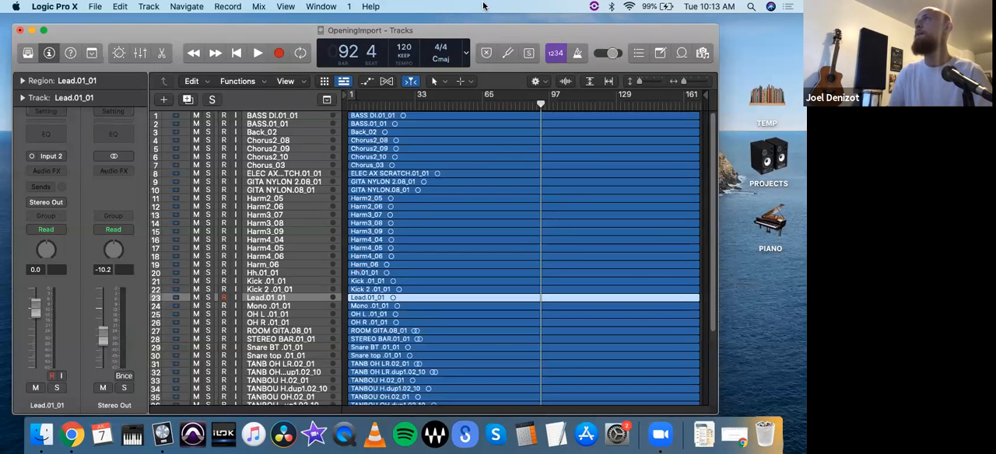
pyautogui.moveTo(496, 32)
pyautogui.mouseDown()
pyautogui.moveTo(521, 29)
pyautogui.moveTo(486, 26)
pyautogui.mouseUp()
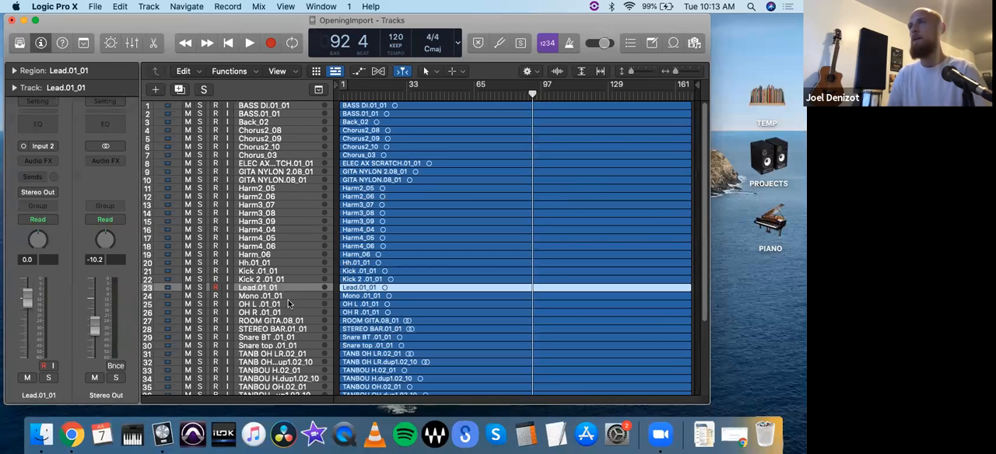
pyautogui.scroll(-3, 284, 281)
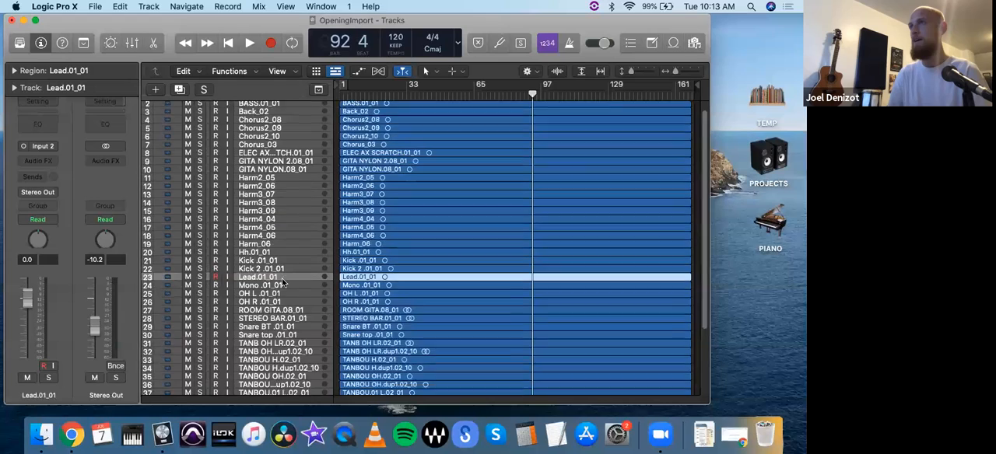
pyautogui.scroll(-5, 285, 282)
pyautogui.scroll(8, 285, 282)
pyautogui.scroll(-3, 285, 284)
pyautogui.scroll(3, 286, 284)
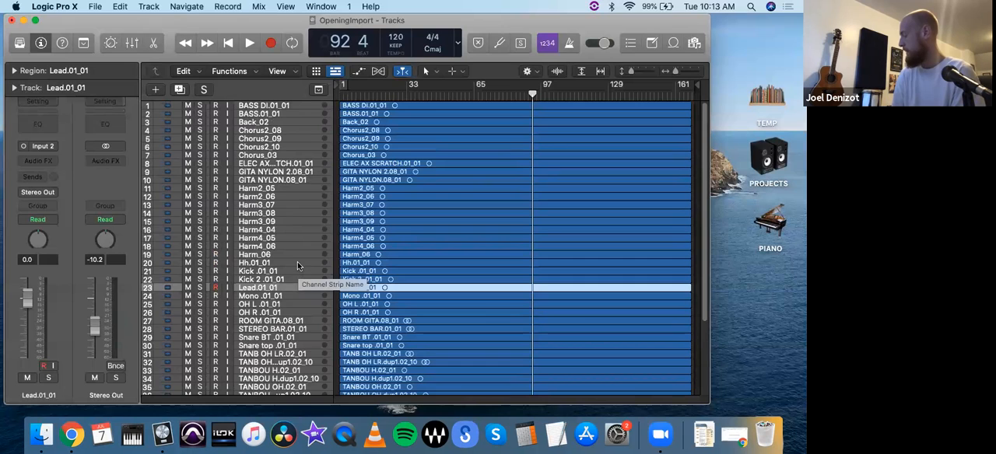
# - Select the Tom 2.01_01 track at the end of the track list and solo it
pyautogui.scroll(-4, 283, 307)
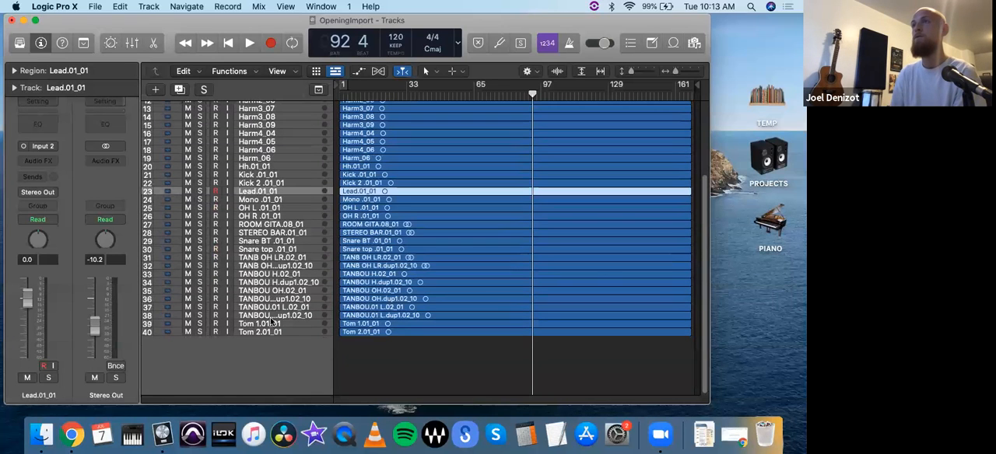
pyautogui.click(243, 326)
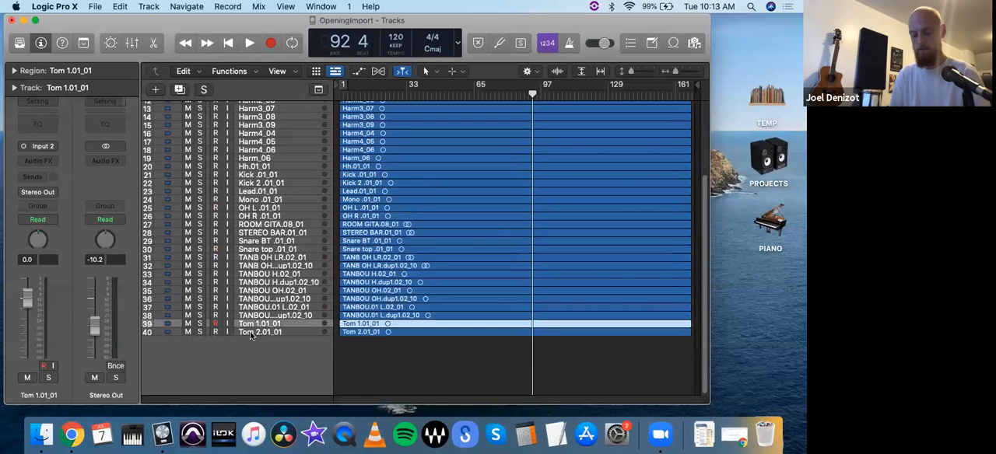
pyautogui.keyDown('shift'); pyautogui.click(252, 335); pyautogui.keyUp('shift')
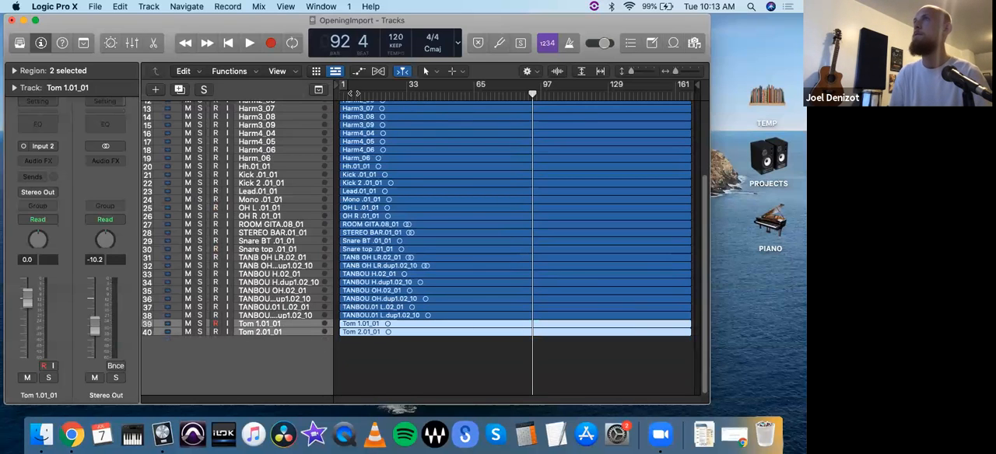
pyautogui.click(271, 335)
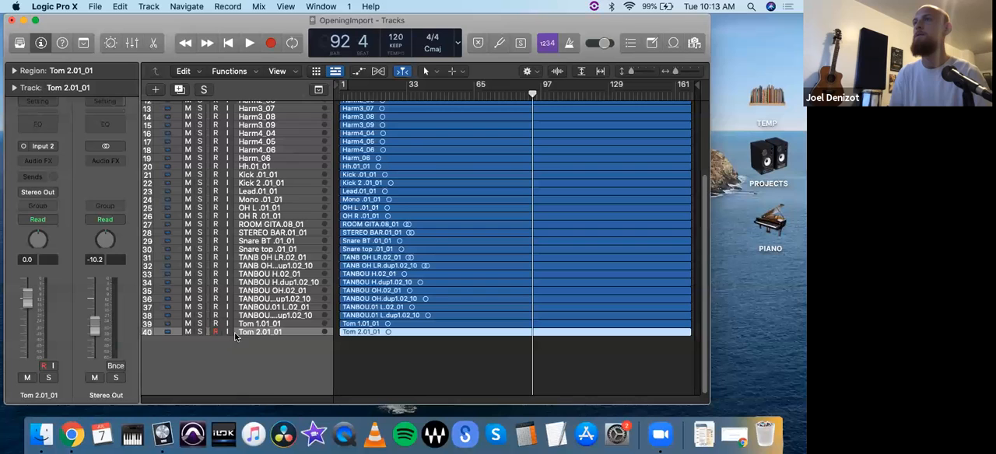
pyautogui.press('s')
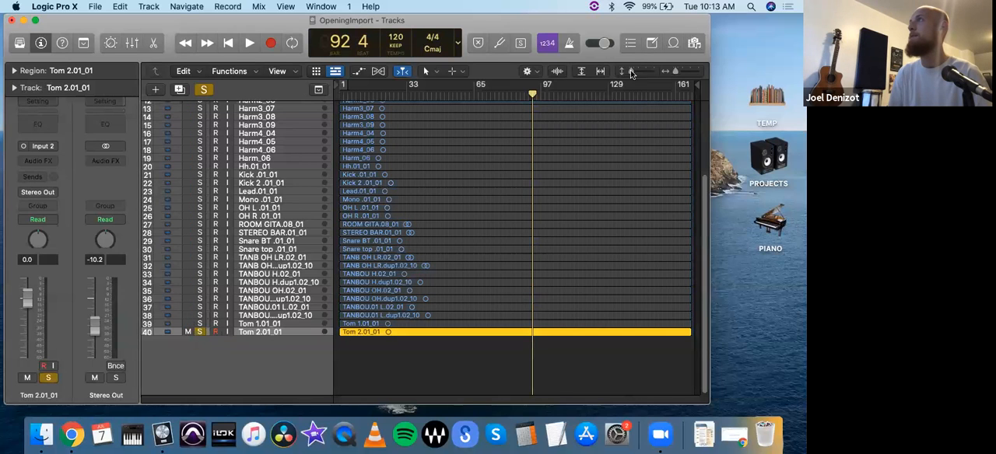
# - Play the soloed Tom 2.01_01 track from bar 78 and lower its volume to -0.5 dB
pyautogui.moveTo(630, 71); pyautogui.dragTo(640, 71)
pyautogui.click(500, 95)
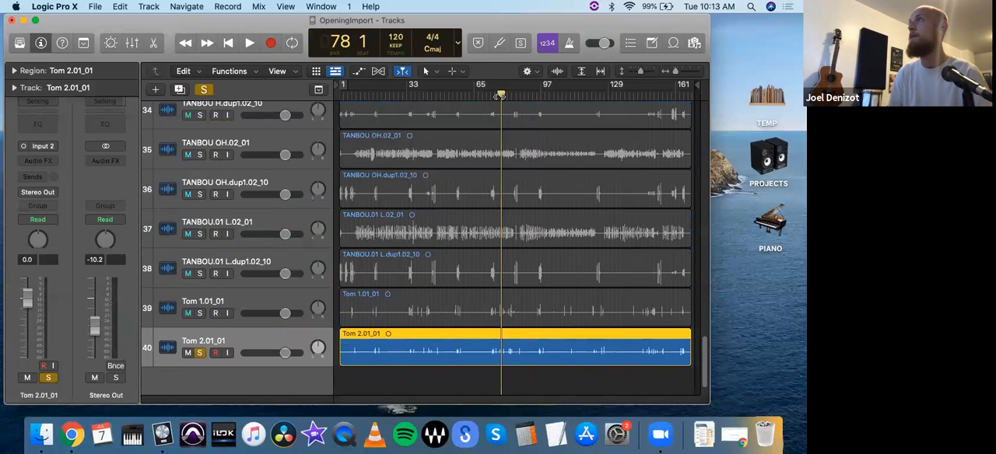
pyautogui.press('space')
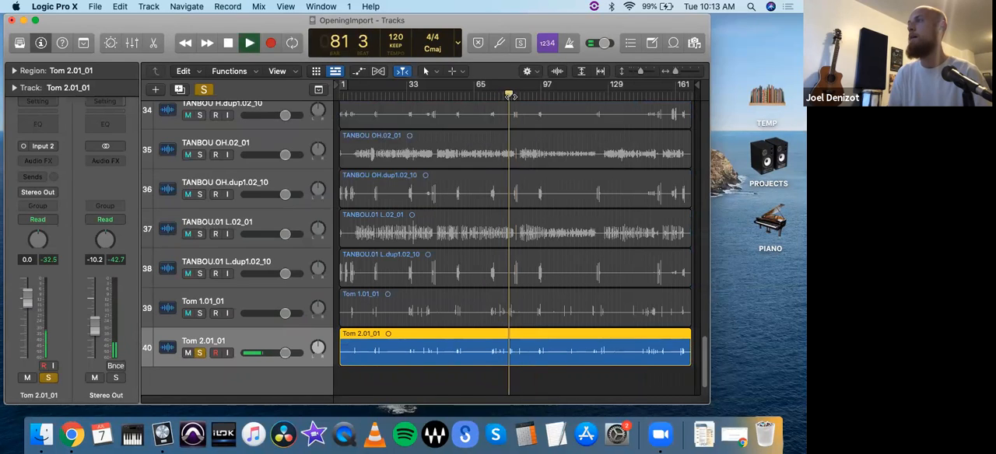
pyautogui.moveTo(284, 353)
pyautogui.mouseDown()
pyautogui.moveTo(298, 353)
pyautogui.moveTo(284, 353)
pyautogui.mouseUp()
pyautogui.press('space')
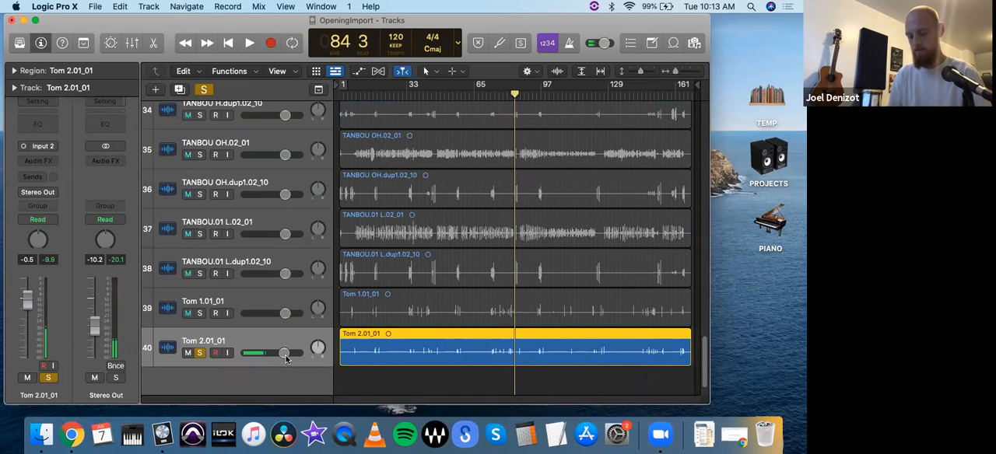
# - Solo the Tom 1.01_01 track as well and check the other drum tracks above it
pyautogui.click(267, 315)
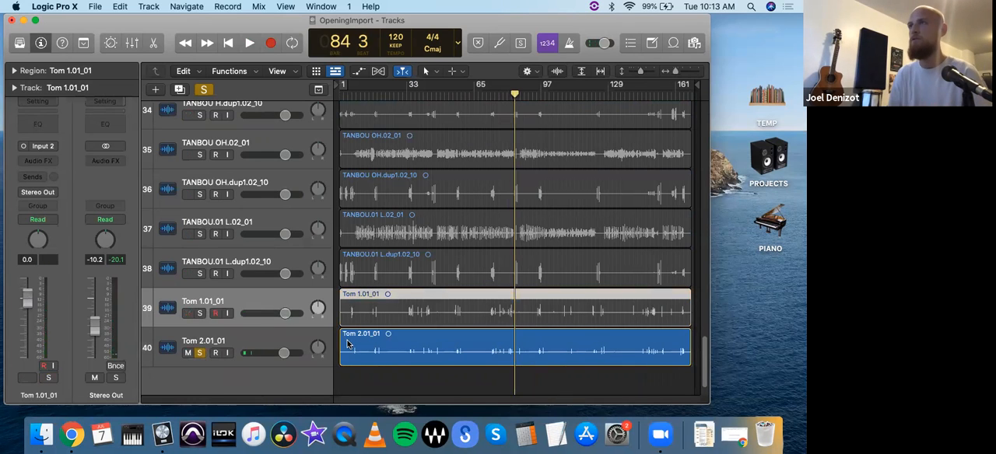
pyautogui.scroll(-2, 332, 340)
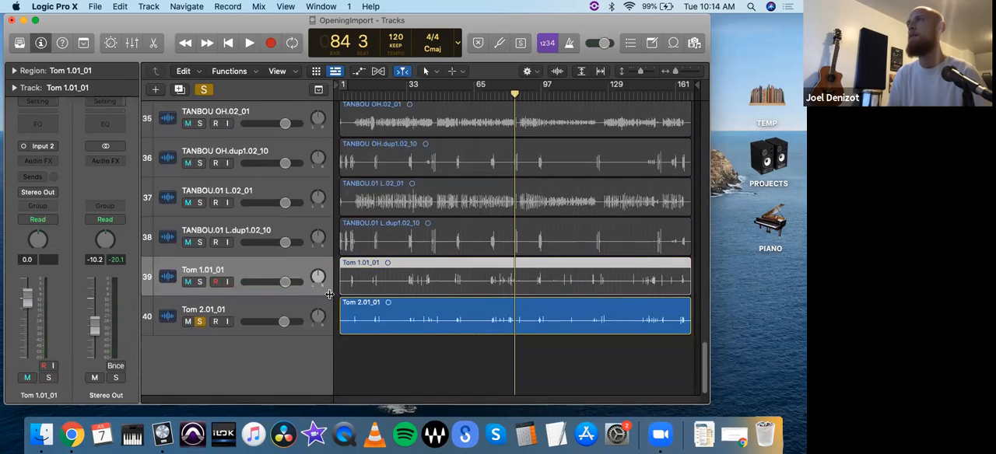
pyautogui.click(200, 282)
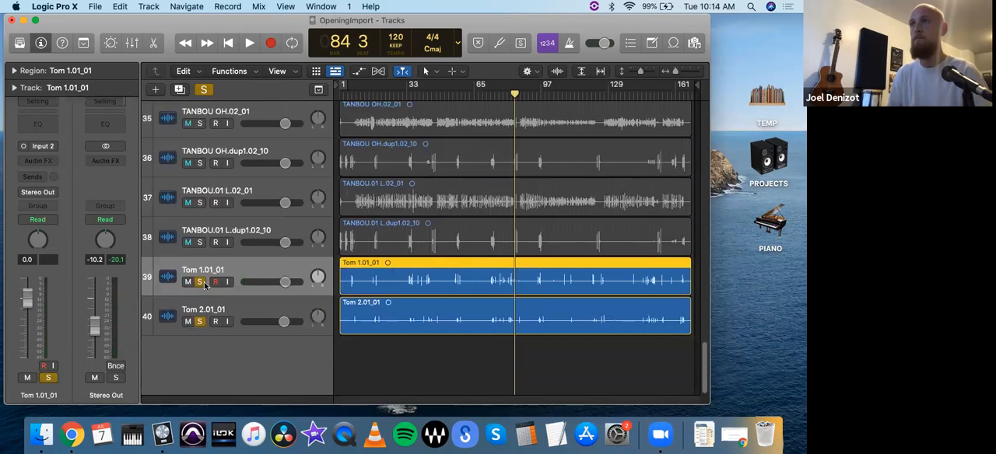
pyautogui.scroll(3, 242, 240)
pyautogui.scroll(10, 242, 240)
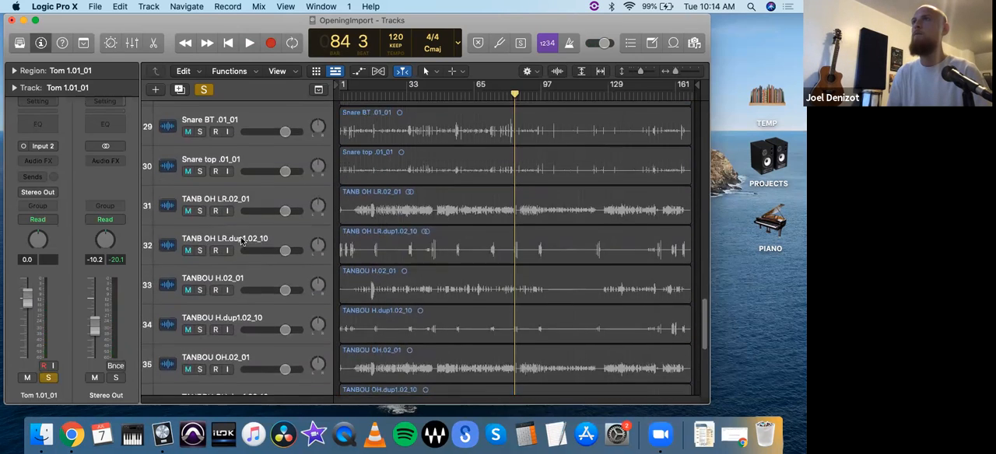
pyautogui.scroll(3, 242, 240)
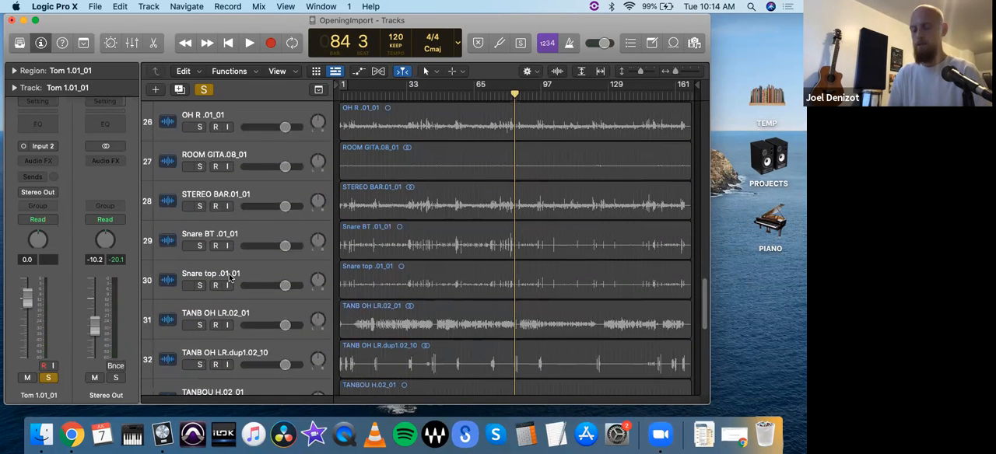
pyautogui.scroll(-12, 223, 273)
# - Turn off solo on both tom tracks and select them together with the Snare top, Snare BT and STEREO BAR tracks
pyautogui.click(200, 282)
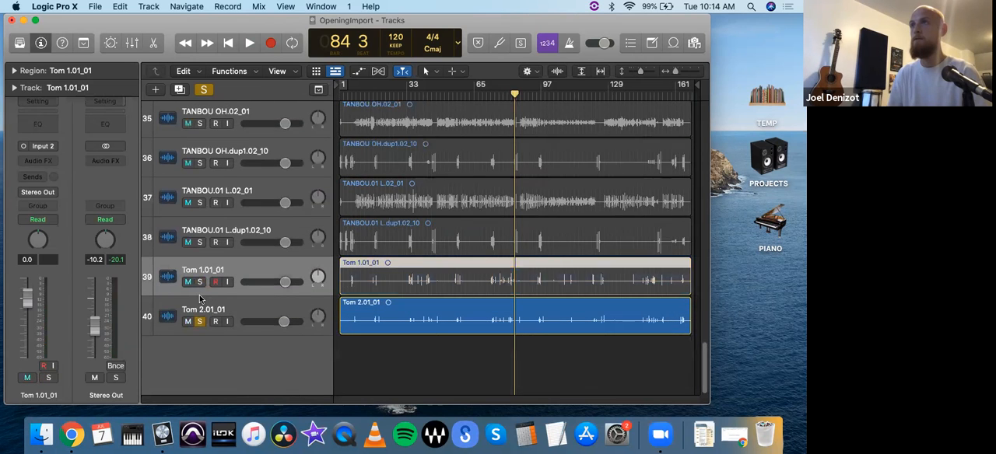
pyautogui.keyDown('shift'); pyautogui.click(206, 310); pyautogui.keyUp('shift')
pyautogui.scroll(6, 242, 280)
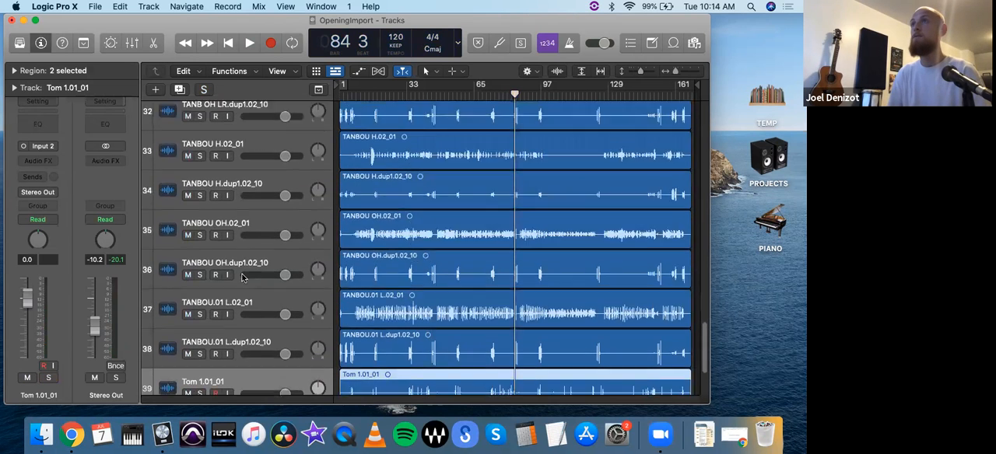
pyautogui.scroll(3, 233, 273)
pyautogui.keyDown('shift'); pyautogui.click(219, 266); pyautogui.keyUp('shift')
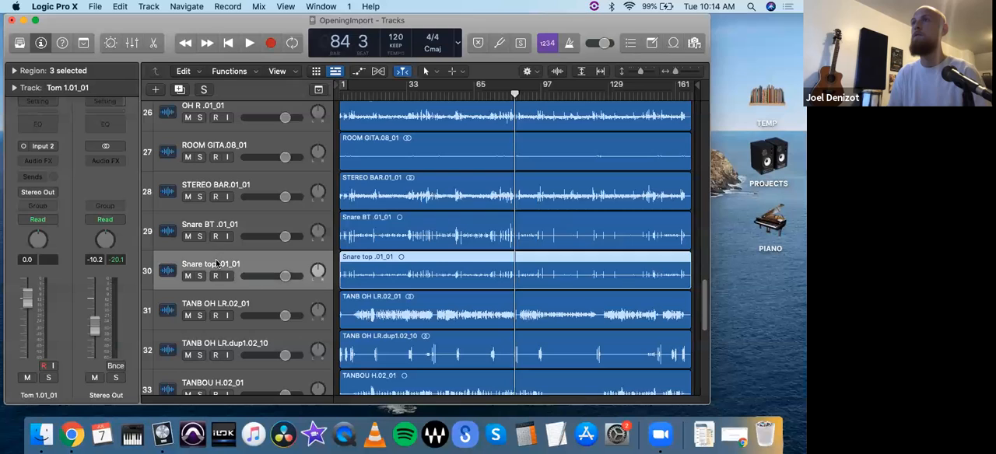
pyautogui.keyDown('shift'); pyautogui.click(212, 225); pyautogui.keyUp('shift')
pyautogui.scroll(1, 211, 224)
pyautogui.keyDown('shift'); pyautogui.click(211, 217); pyautogui.keyUp('shift')
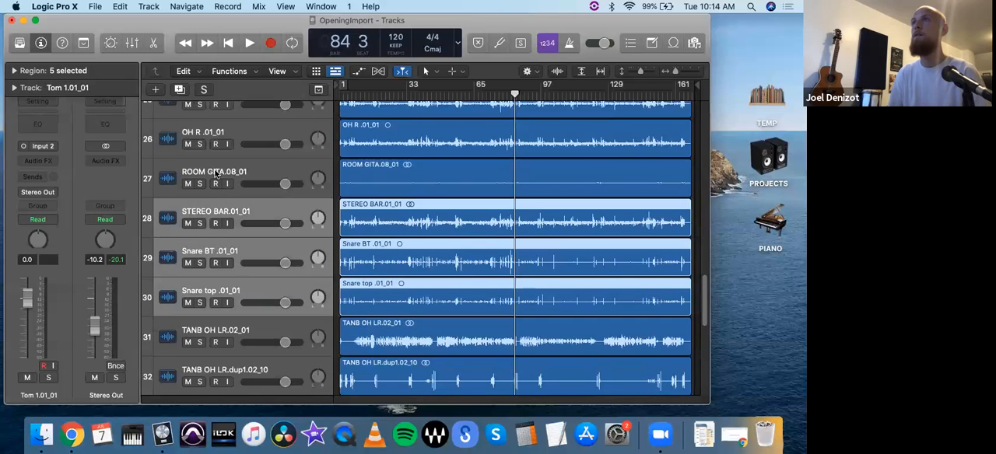
# - Add the OH R, OH L and Mono tracks to the selection, leaving out ROOM GITA
pyautogui.scroll(1, 217, 184)
pyautogui.scroll(1, 219, 185)
pyautogui.keyDown('shift'); pyautogui.click(209, 217); pyautogui.keyUp('shift')
pyautogui.keyDown('shift'); pyautogui.click(210, 184); pyautogui.keyUp('shift')
pyautogui.keyDown('shift'); pyautogui.click(212, 142); pyautogui.keyUp('shift')
# - Add the Kick 2, Kick and Hh tracks to the selection, leaving out the Lead track
pyautogui.scroll(4, 213, 171)
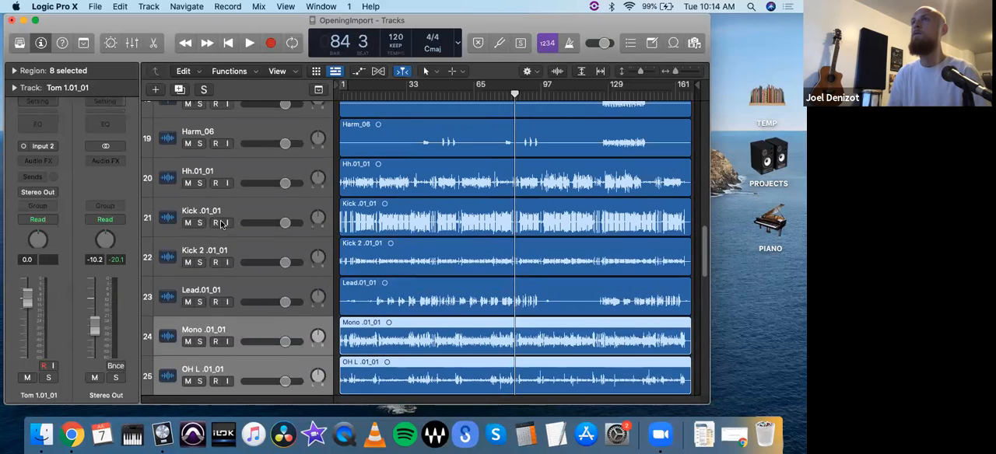
pyautogui.keyDown('shift'); pyautogui.click(216, 243); pyautogui.keyUp('shift')
pyautogui.keyDown('shift'); pyautogui.click(211, 204); pyautogui.keyUp('shift')
pyautogui.keyDown('shift'); pyautogui.click(209, 177); pyautogui.keyUp('shift')
pyautogui.scroll(4, 210, 179)
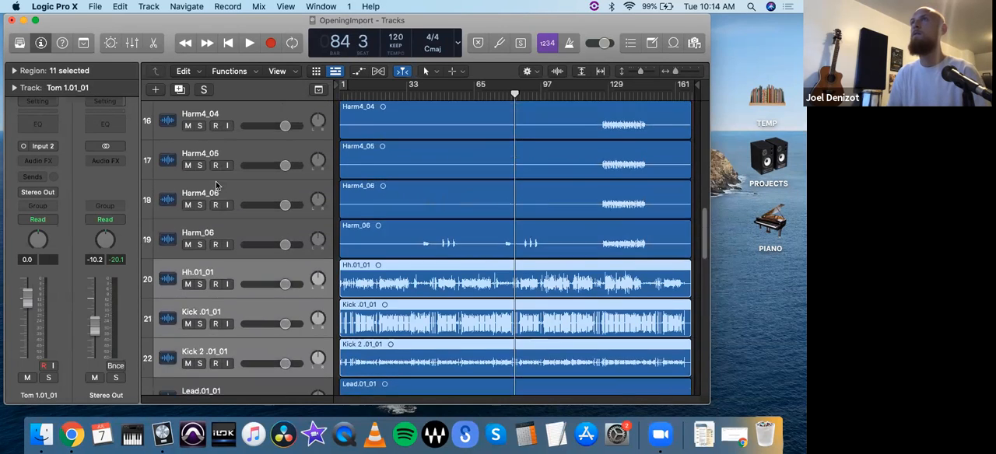
pyautogui.scroll(-8, 226, 198)
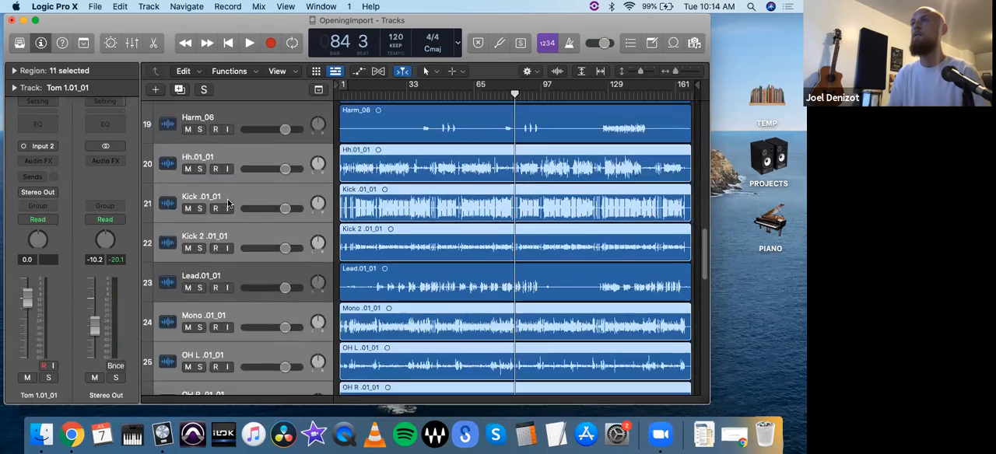
pyautogui.scroll(3, 233, 206)
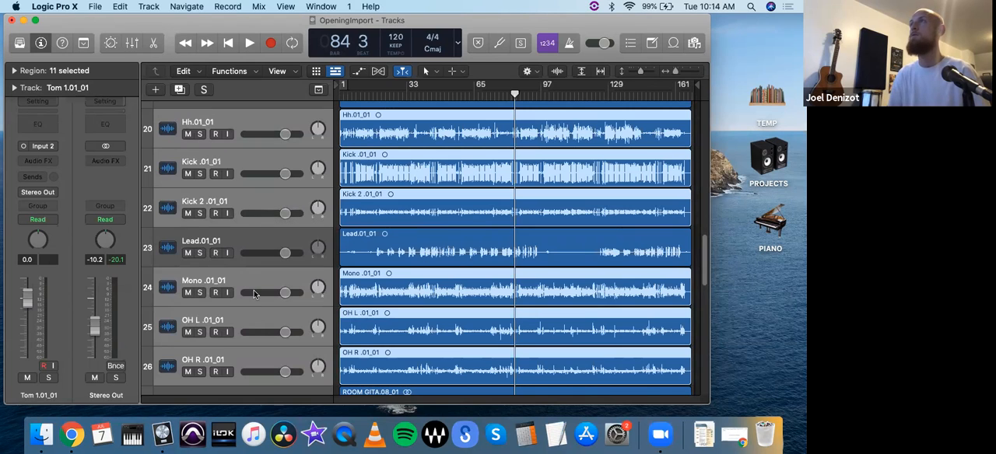
# - Create a Summing Stack track stack from the selected drum tracks
pyautogui.click(145, 6)
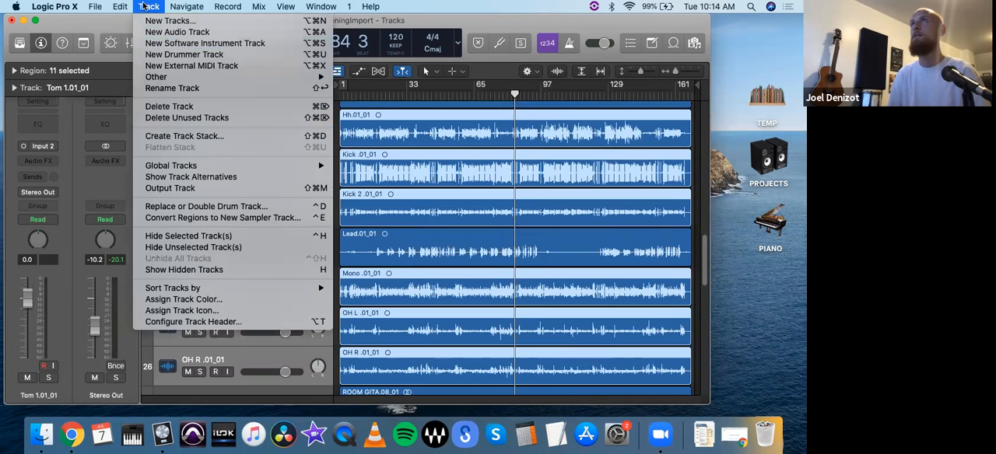
pyautogui.click(145, 7)
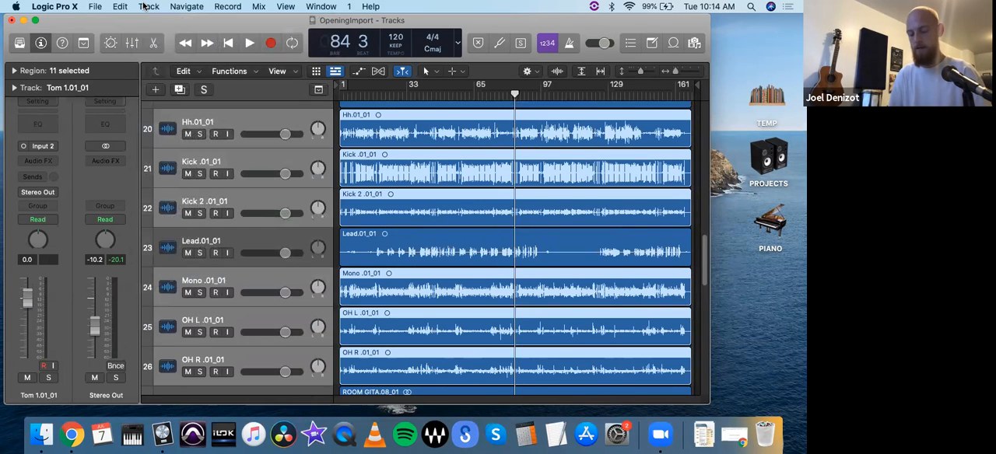
pyautogui.click(145, 7)
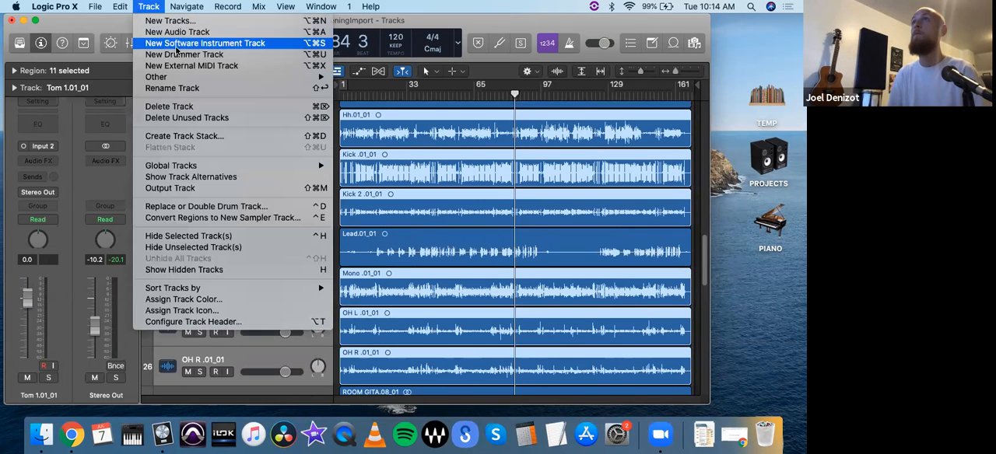
pyautogui.click(206, 136)
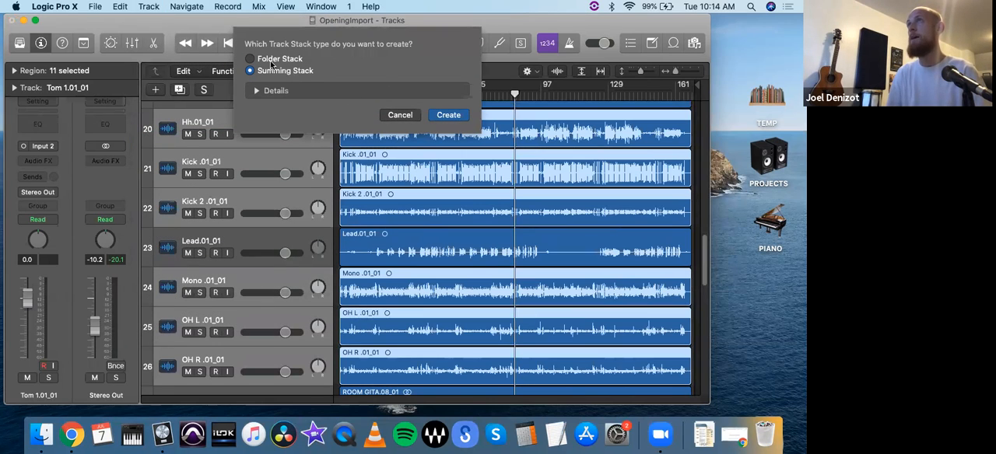
pyautogui.click(271, 61)
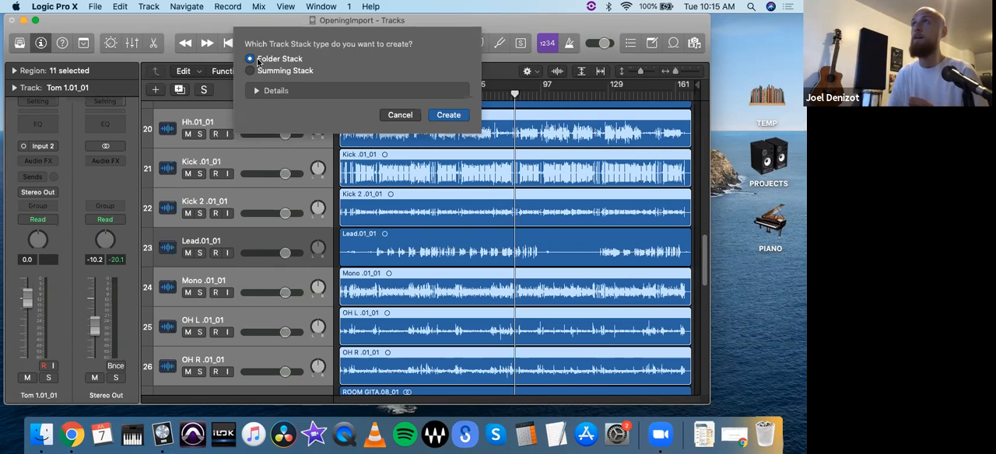
pyautogui.click(278, 71)
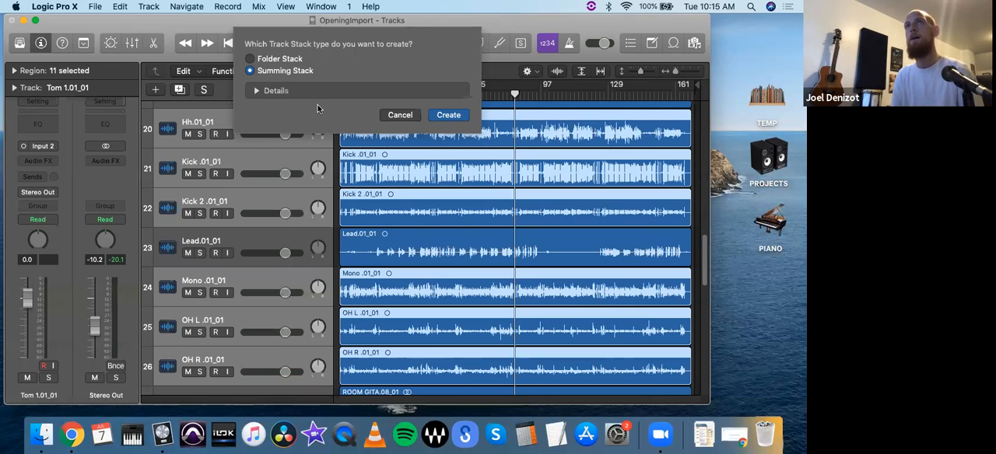
pyautogui.click(448, 115)
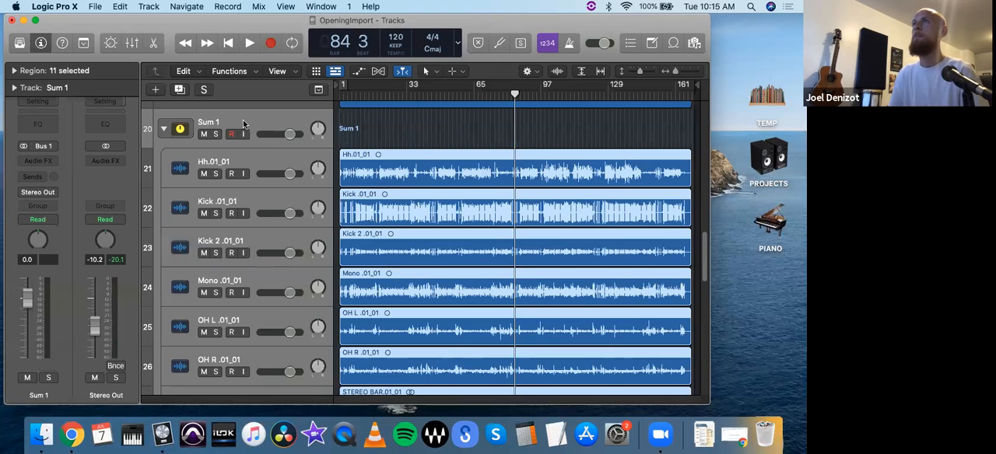
# - Select the new drum summing stack, check it collapsed and expanded, and rename it Batri
pyautogui.click(245, 127)
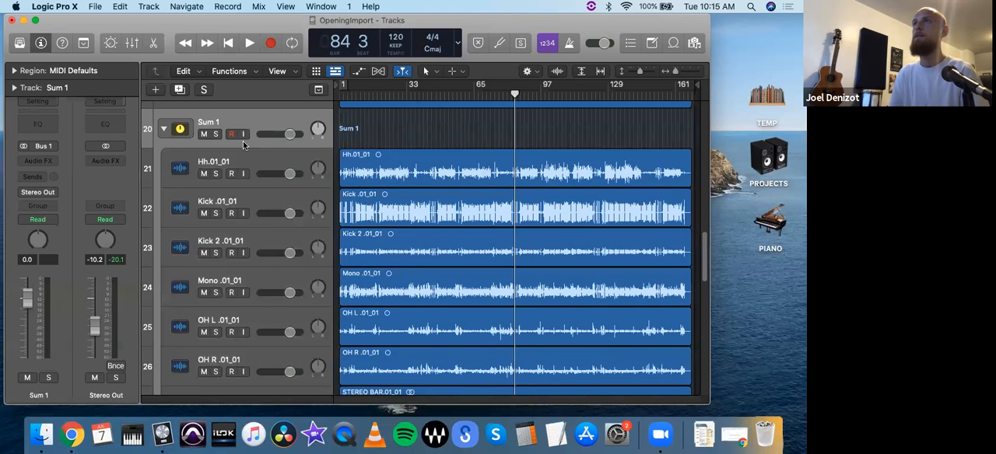
pyautogui.click(163, 130)
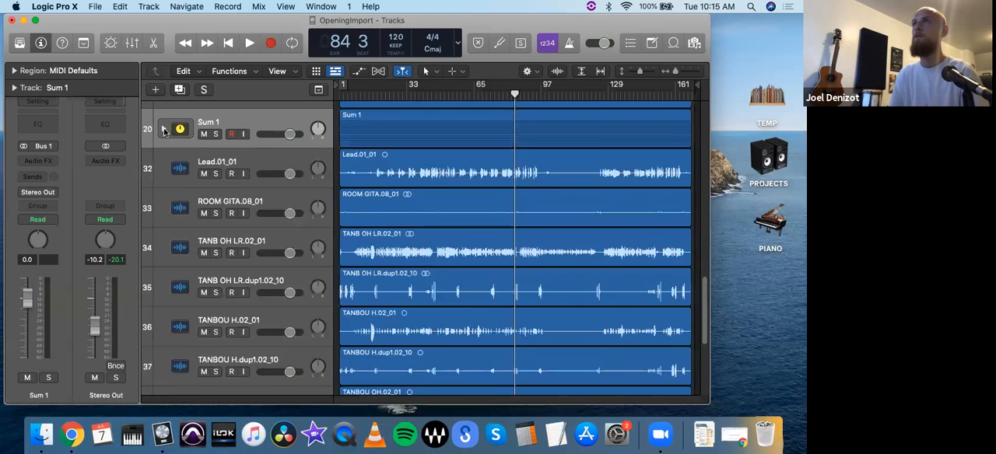
pyautogui.click(163, 129)
pyautogui.doubleClick(211, 122)
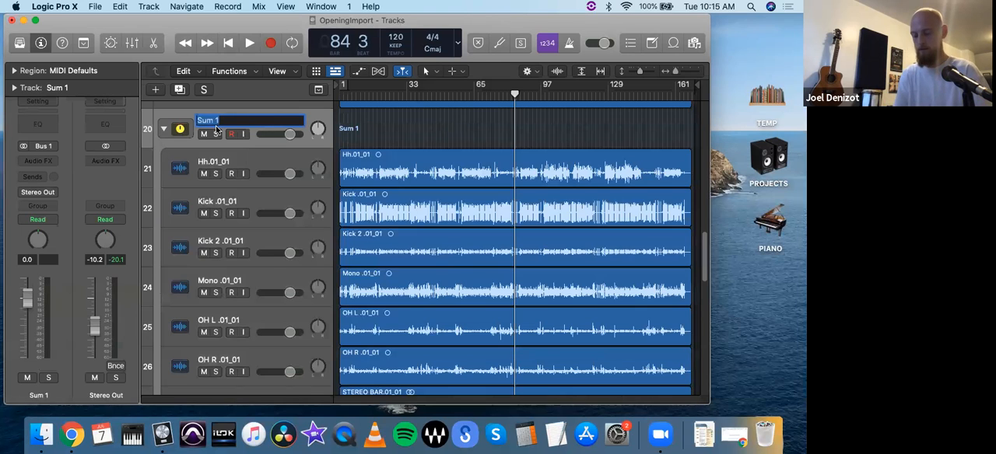
pyautogui.write('B')
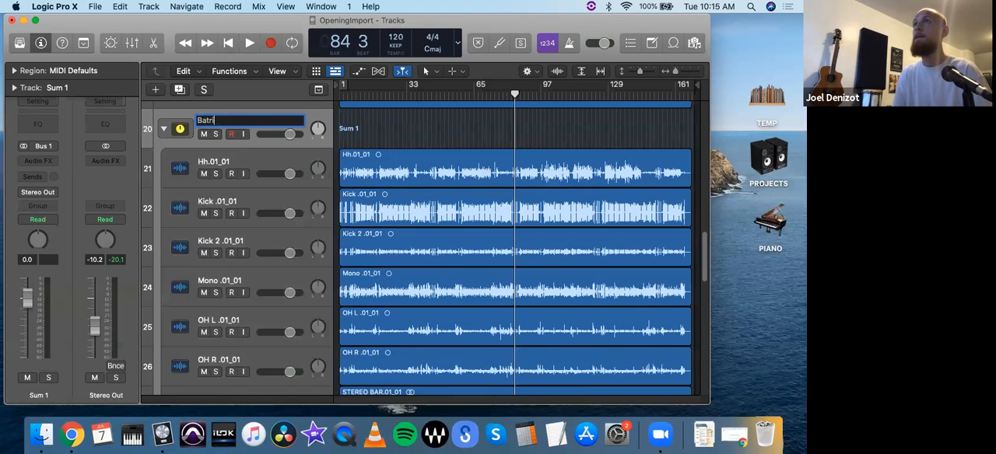
pyautogui.write('atri')
pyautogui.press('Return')
# - Collapse the Batri stack, raise its volume to 4.0 dB and expand it again
pyautogui.click(165, 129)
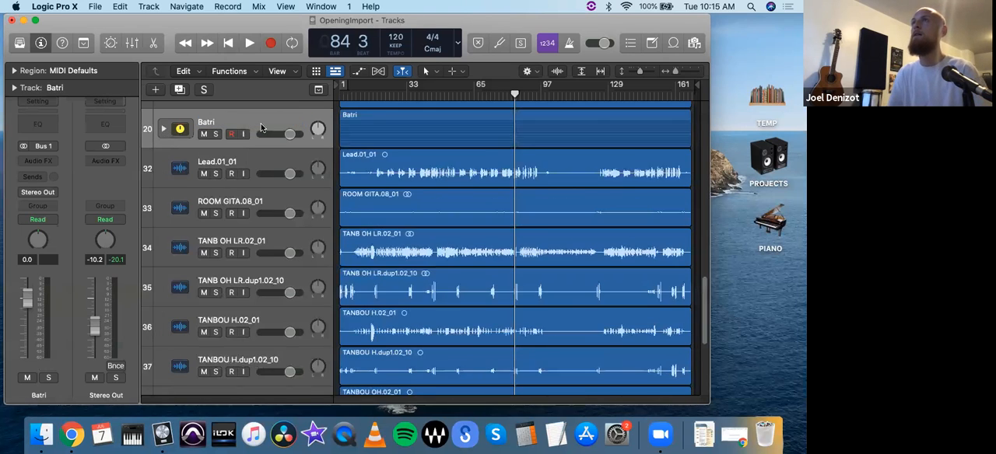
pyautogui.click(273, 126)
pyautogui.moveTo(290, 136); pyautogui.dragTo(297, 136)
pyautogui.click(164, 129)
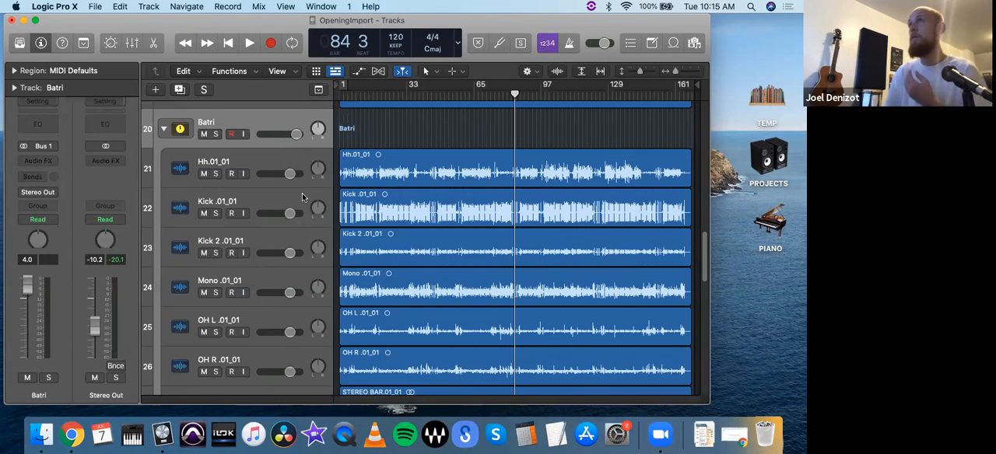
# - Compare the output routing of the stacked drum tracks with the Harm_06 track and the Batri stack itself
pyautogui.click(247, 158)
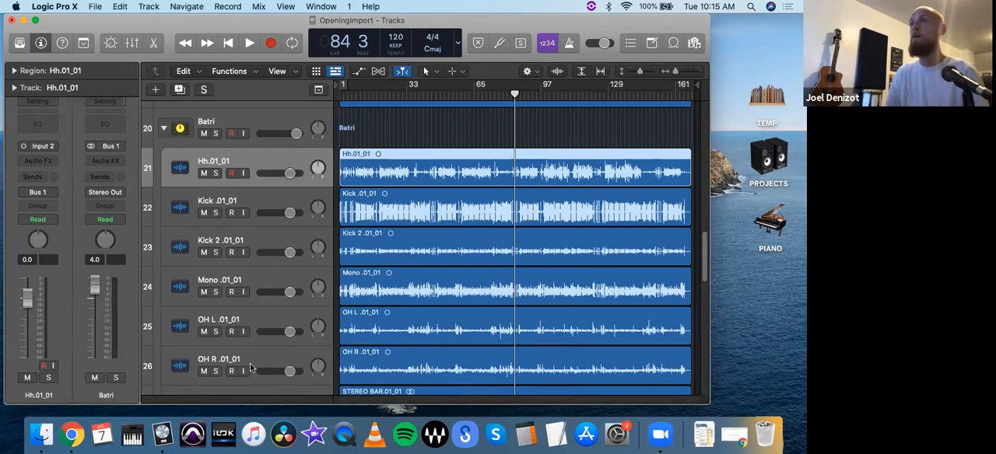
pyautogui.scroll(-4, 250, 343)
pyautogui.scroll(-6, 238, 360)
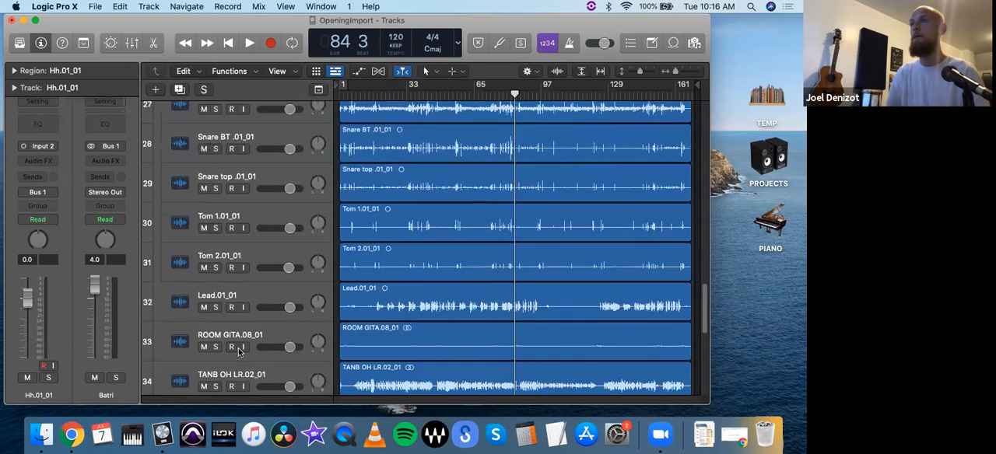
pyautogui.scroll(2, 241, 310)
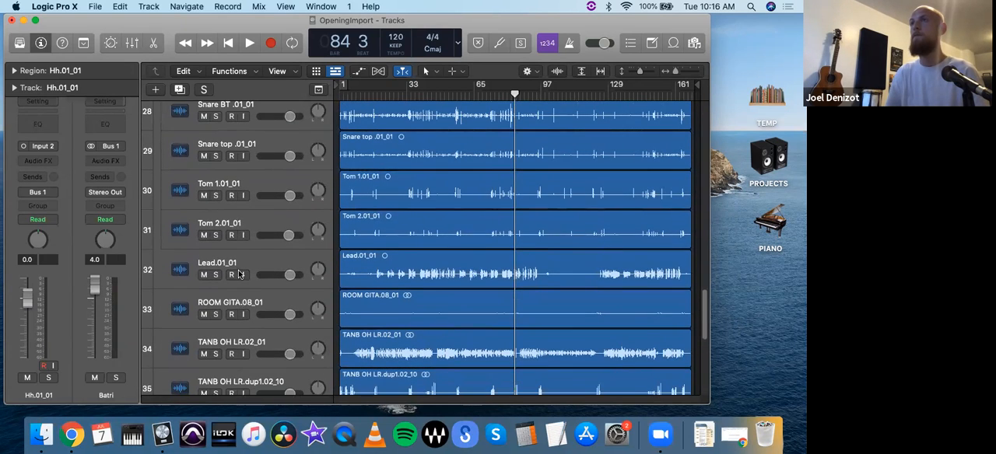
pyautogui.scroll(10, 232, 222)
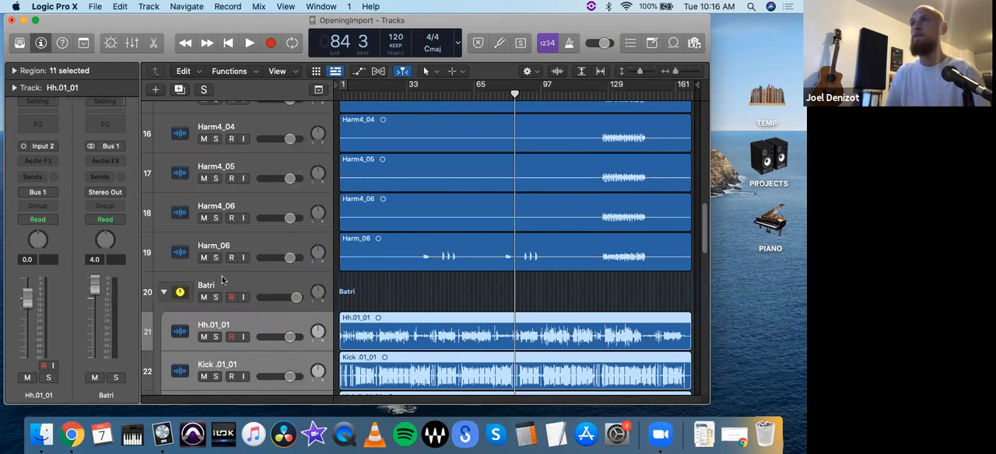
pyautogui.scroll(-2, 222, 280)
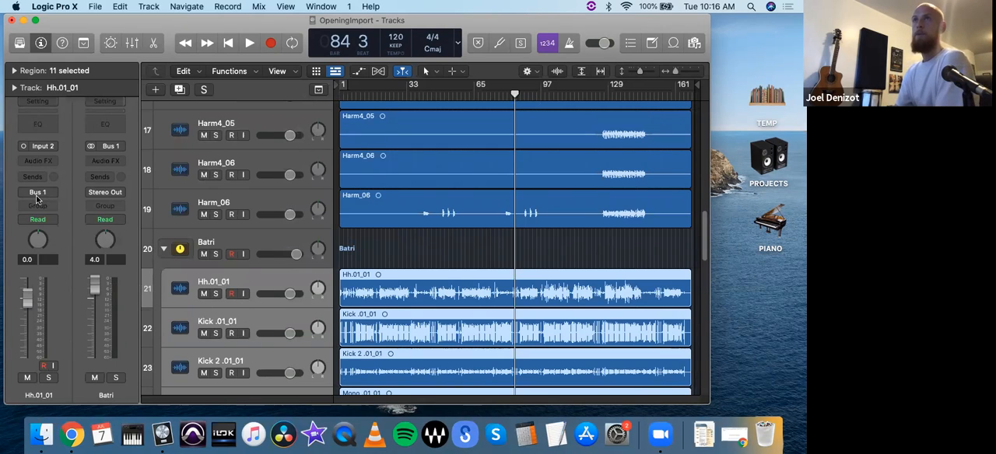
pyautogui.click(168, 215)
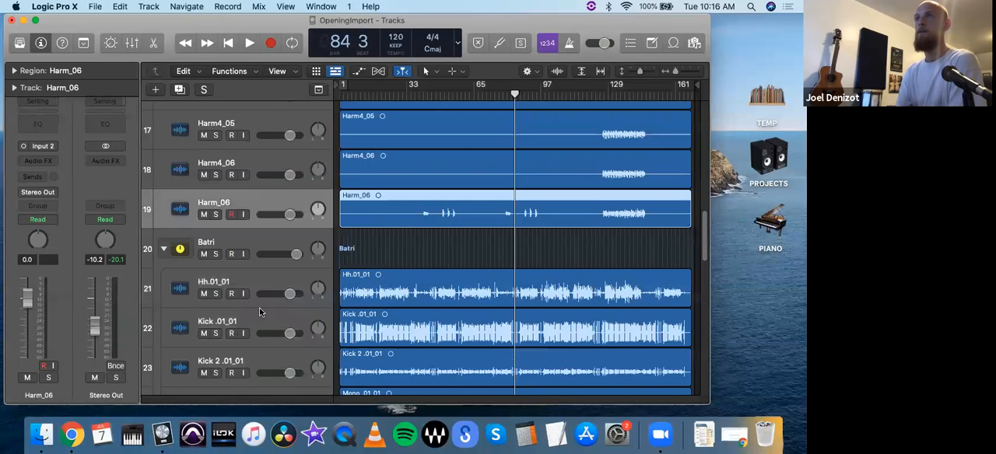
pyautogui.click(250, 281)
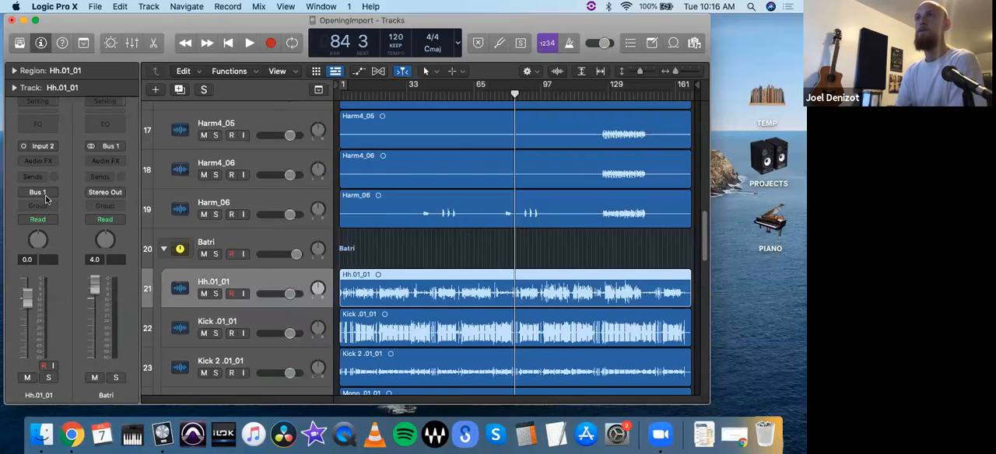
pyautogui.click(248, 237)
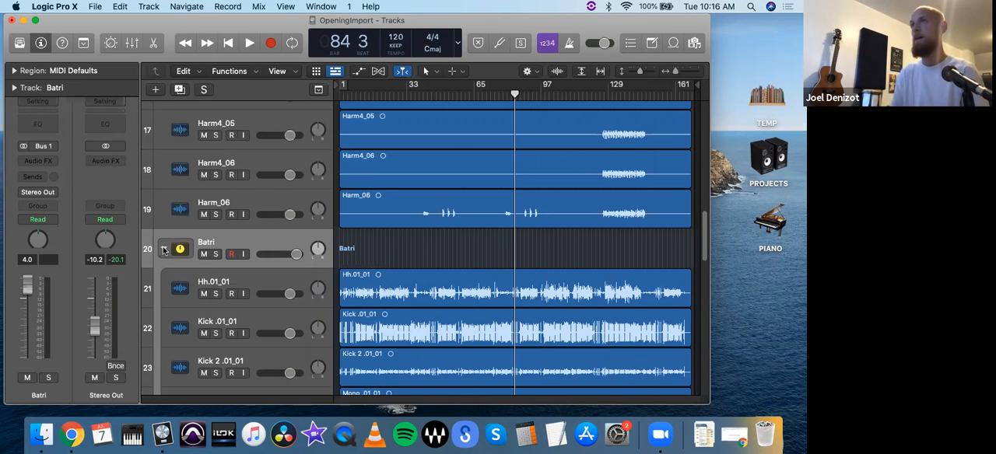
pyautogui.click(164, 249)
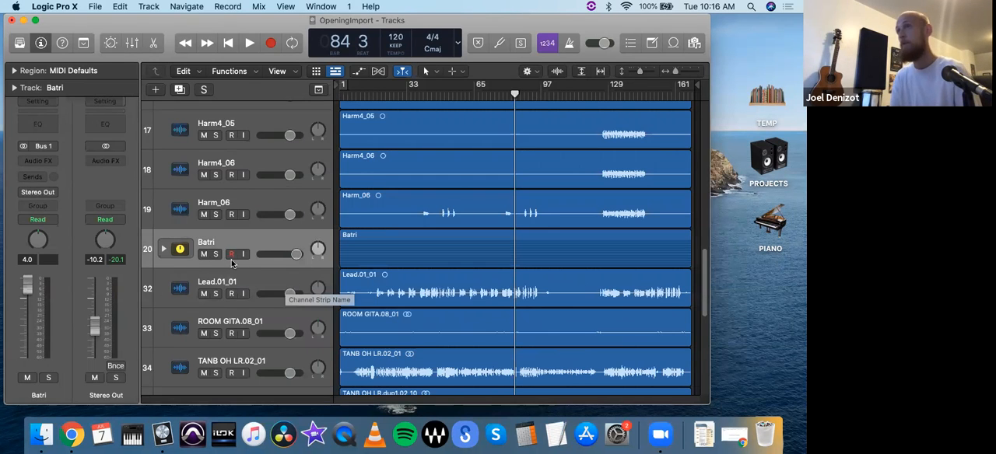
pyautogui.click(164, 249)
# - Select the stacked tracks from Hh.01_01 through Tom 2.01_01 and color them orange
pyautogui.click(282, 278)
pyautogui.scroll(-10, 281, 280)
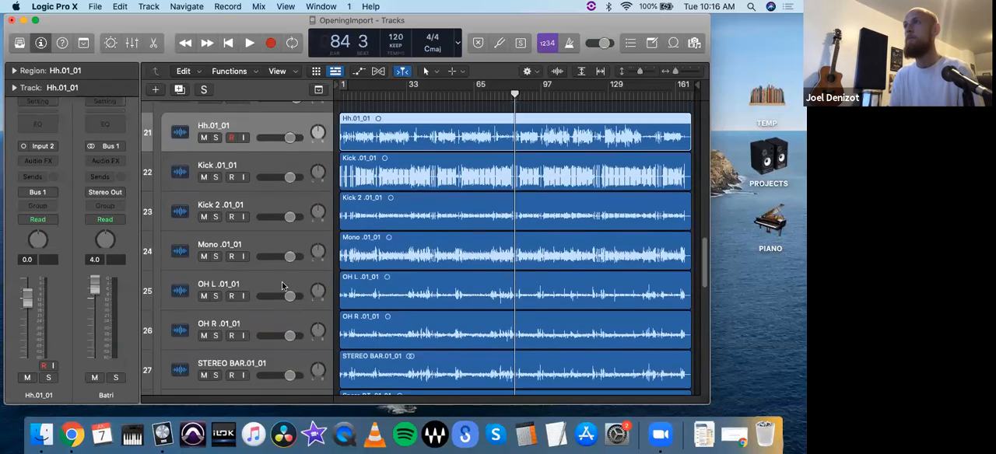
pyautogui.scroll(-2, 238, 335)
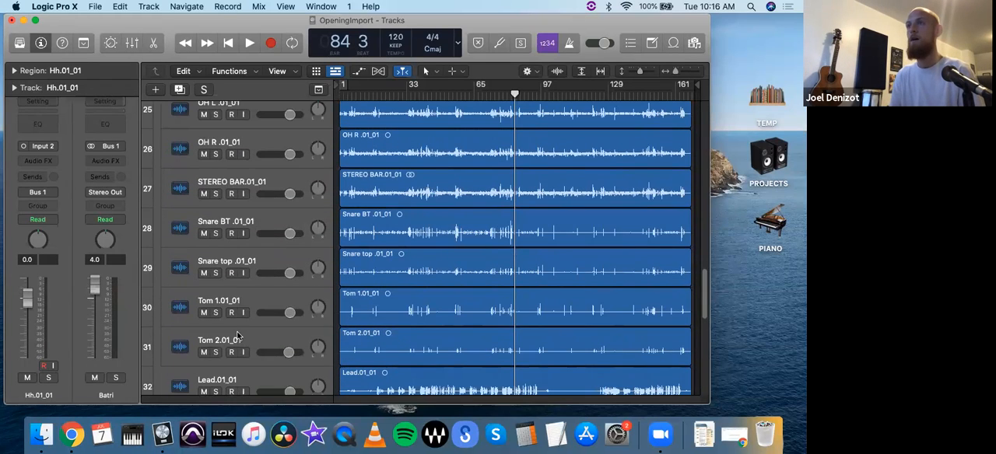
pyautogui.keyDown('shift'); pyautogui.click(238, 340); pyautogui.keyUp('shift')
pyautogui.scroll(8, 239, 281)
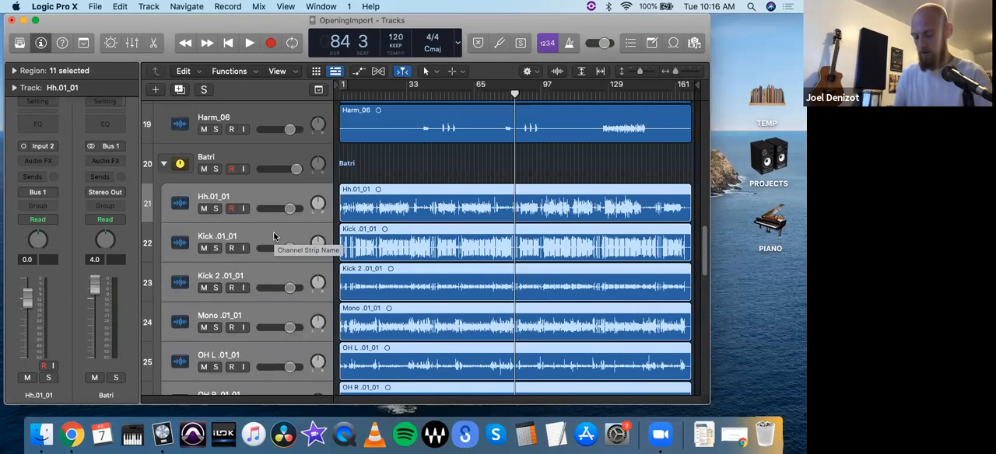
pyautogui.hotkey('alt', 'c')
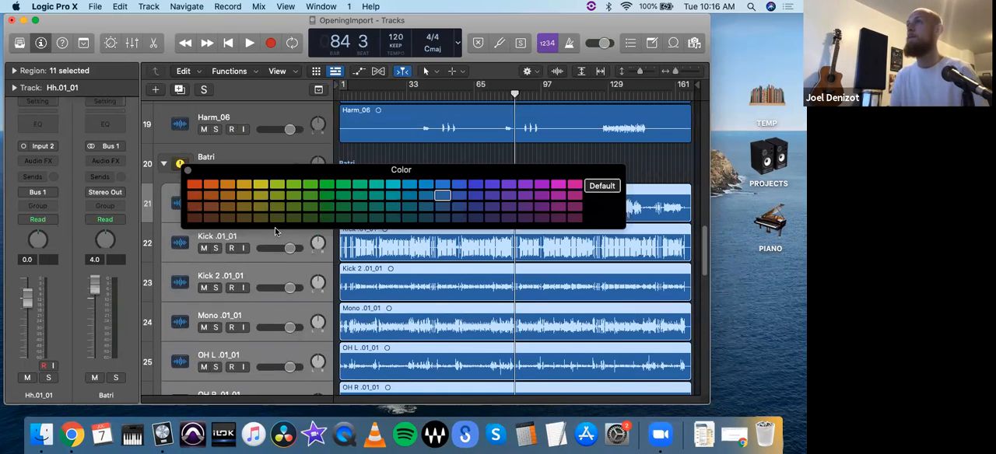
pyautogui.click(224, 185)
pyautogui.click(189, 171)
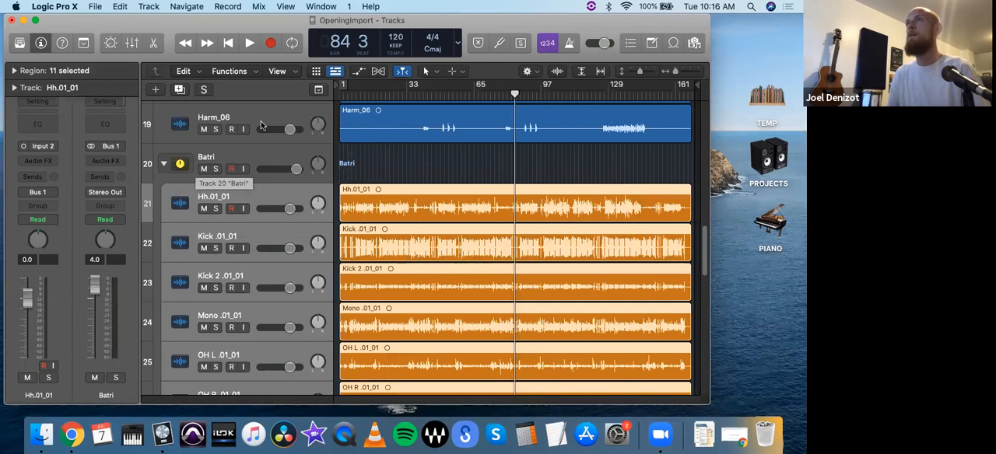
# - Give the Batri stack the white drum kit icon from the Drums category and check the stack collapsed and expanded
pyautogui.click(179, 169)
pyautogui.click(180, 165)
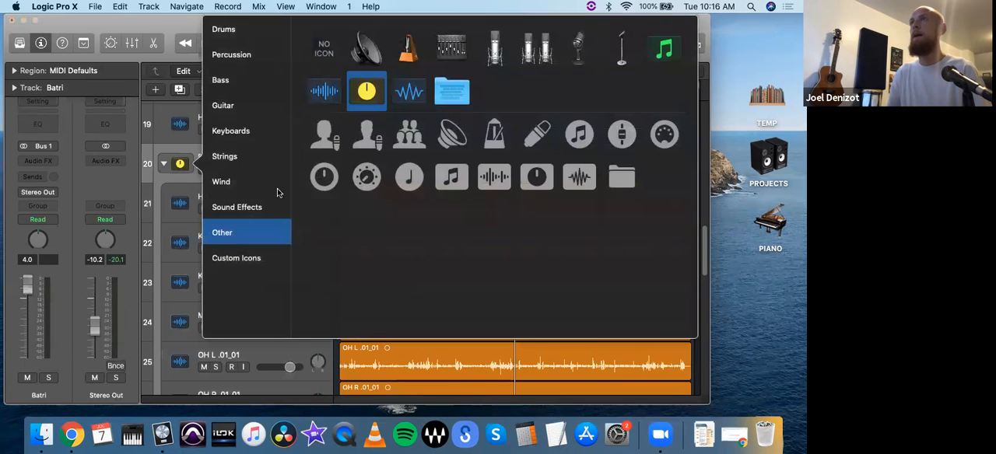
pyautogui.click(226, 31)
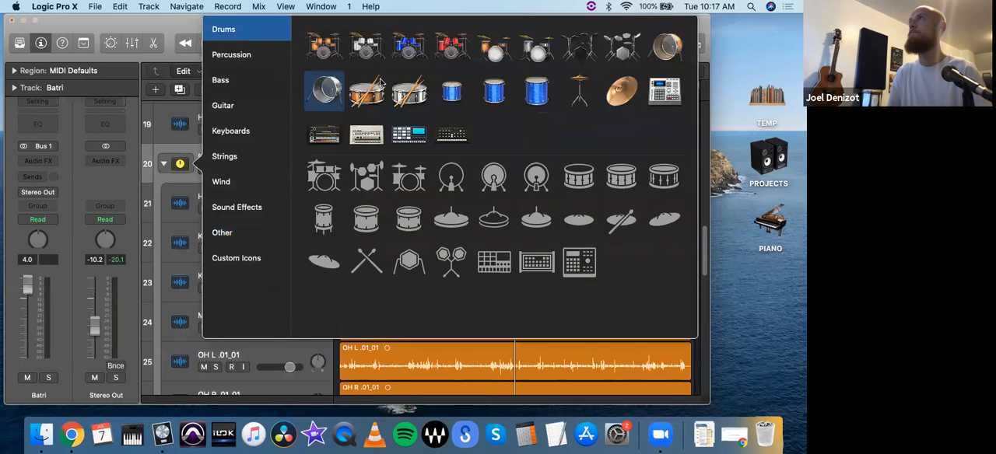
pyautogui.click(367, 48)
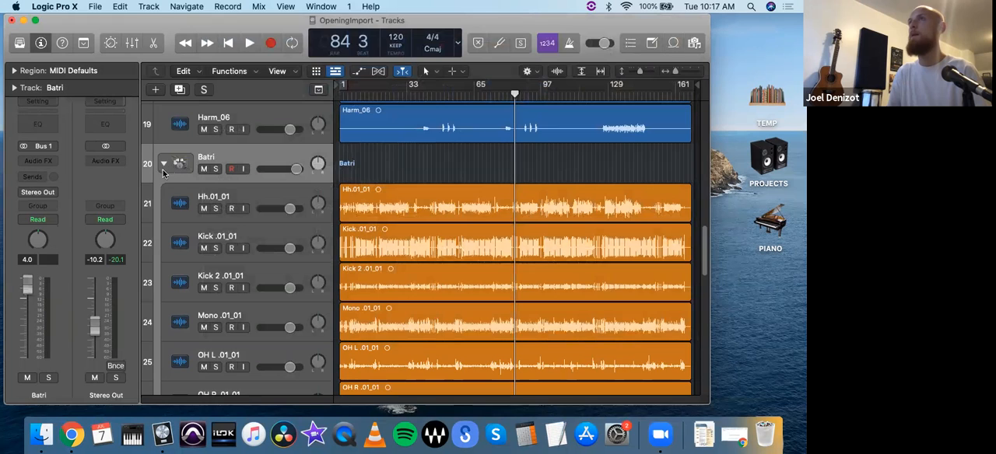
pyautogui.click(163, 167)
pyautogui.click(163, 165)
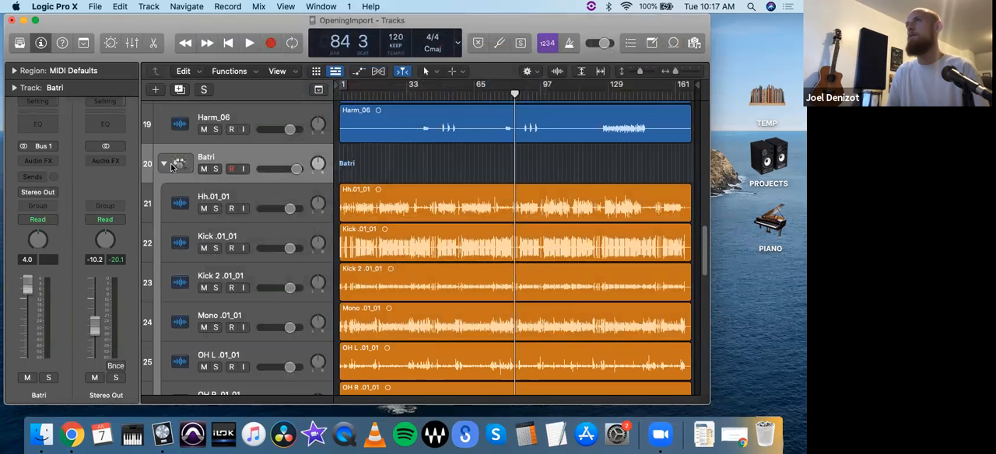
pyautogui.click(165, 164)
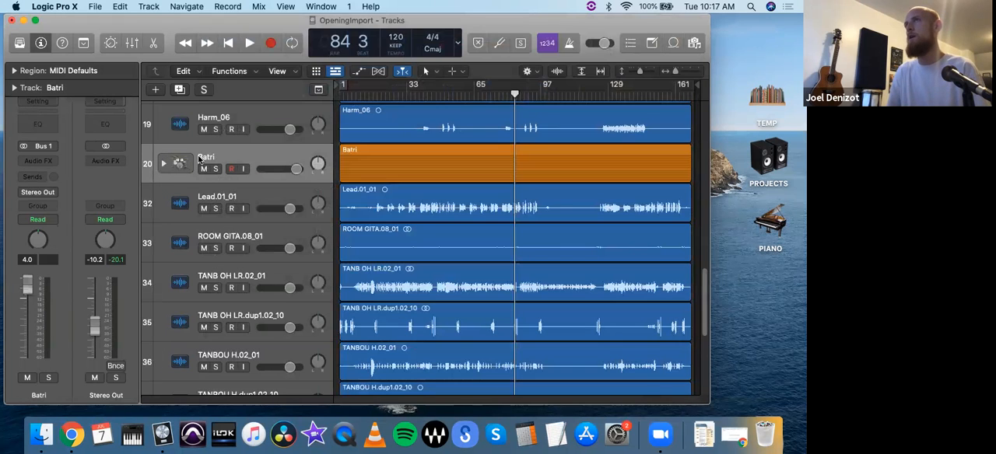
pyautogui.click(164, 166)
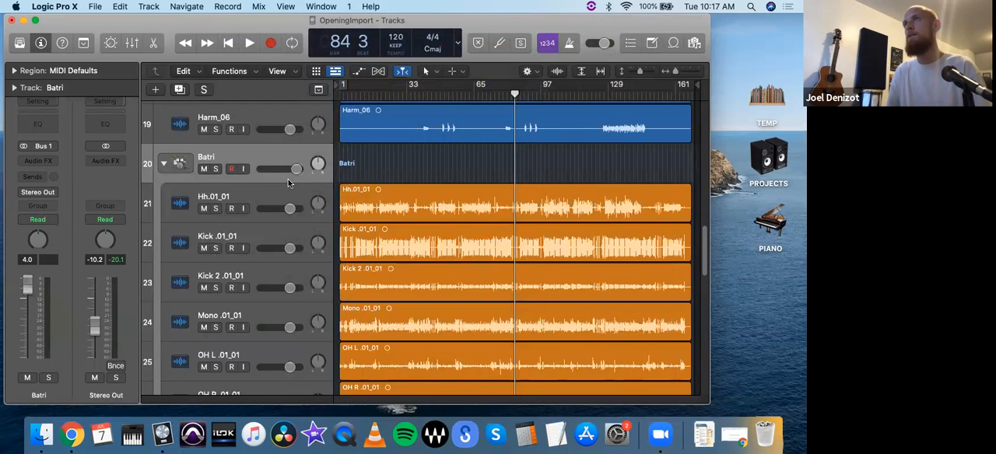
# - Rename the hi-hat track Hh.01_01 in the Batri stack as HH
pyautogui.click(224, 206)
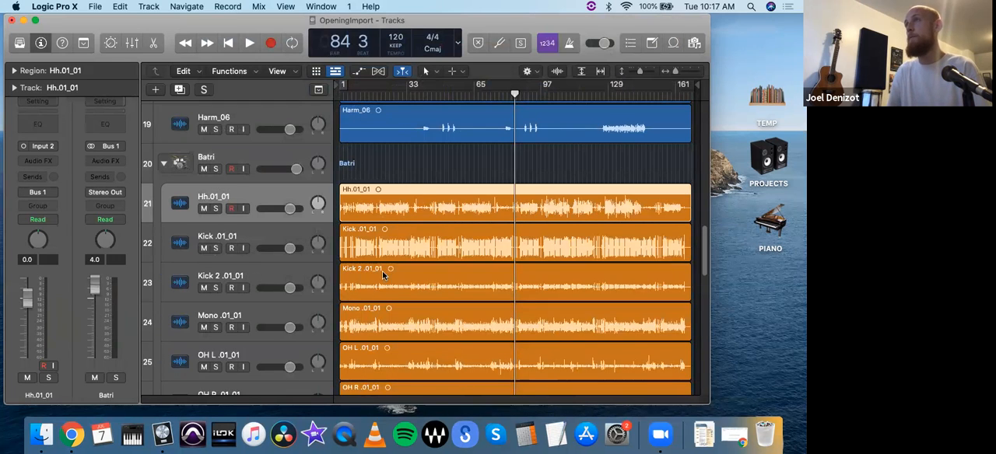
pyautogui.doubleClick(220, 199)
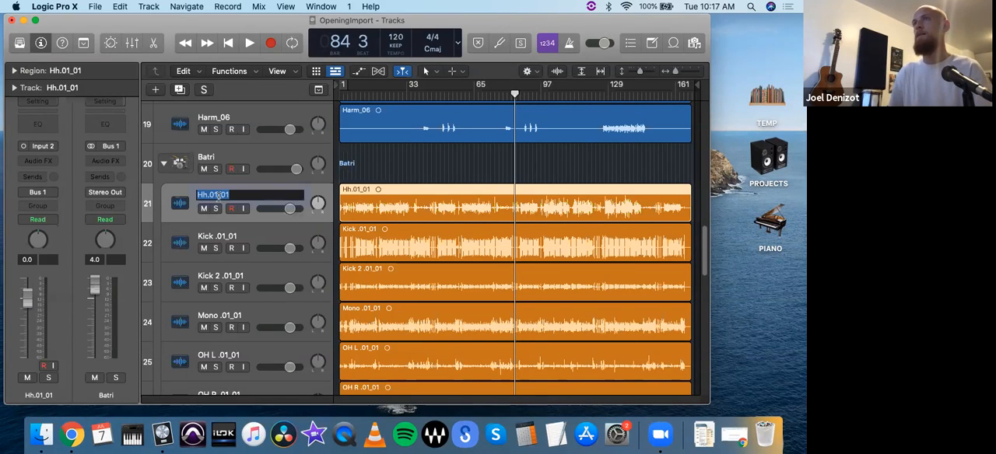
pyautogui.write('HH')
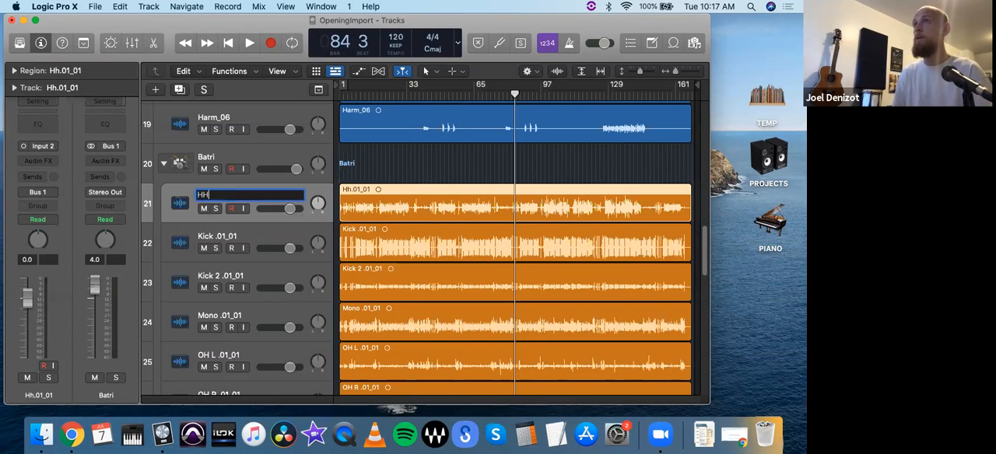
pyautogui.press('Return')
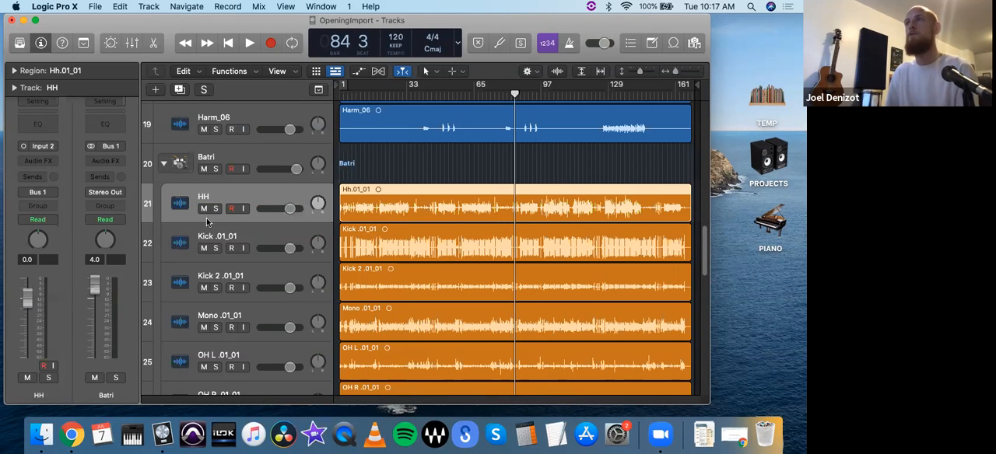
# - Collapse the Batri stack and select the Lead.01_01 track below it
pyautogui.click(164, 164)
pyautogui.scroll(-2, 400, 219)
pyautogui.scroll(1, 400, 220)
pyautogui.click(256, 179)
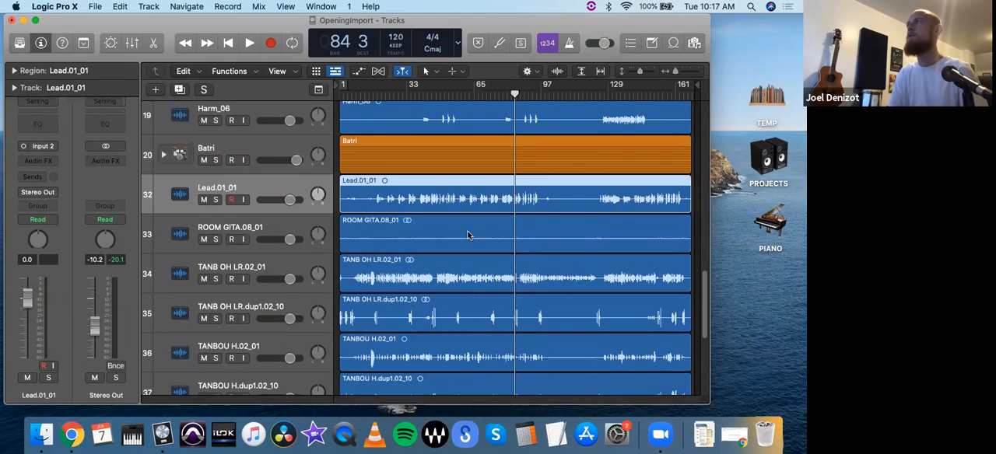
pyautogui.moveTo(579, 25); pyautogui.dragTo(576, 25)
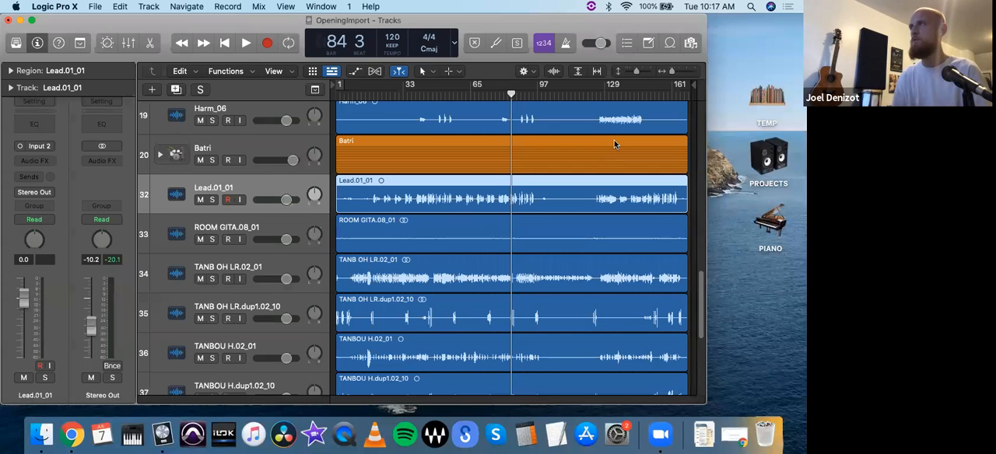
# - Solo the TANB OH LR.dup1.02_10 track, listen to it from bar 78 and take it out of solo
pyautogui.moveTo(504, 102)
pyautogui.mouseDown()
pyautogui.moveTo(516, 102)
pyautogui.moveTo(496, 102)
pyautogui.mouseUp()
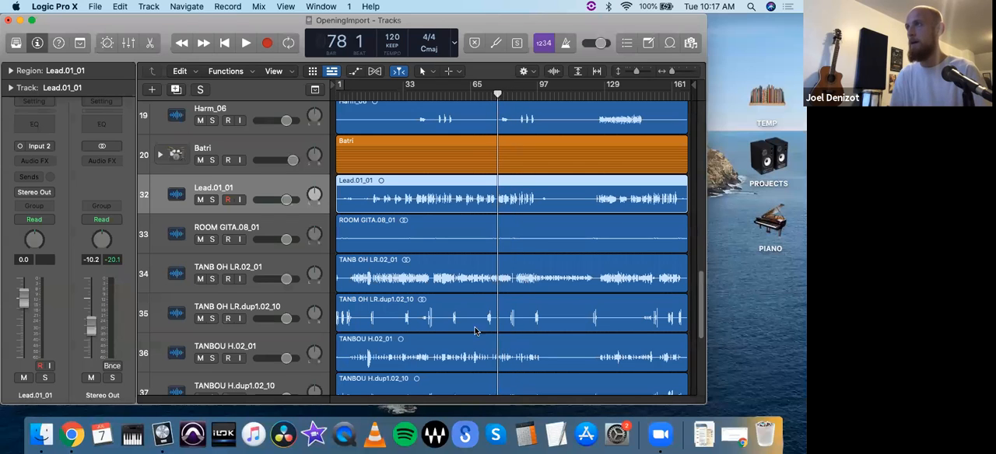
pyautogui.click(212, 319)
pyautogui.press('space')
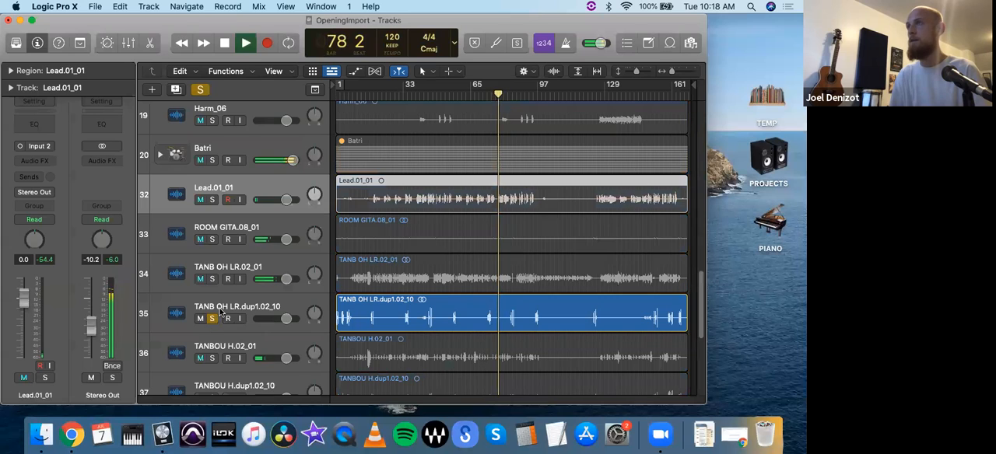
pyautogui.click(224, 311)
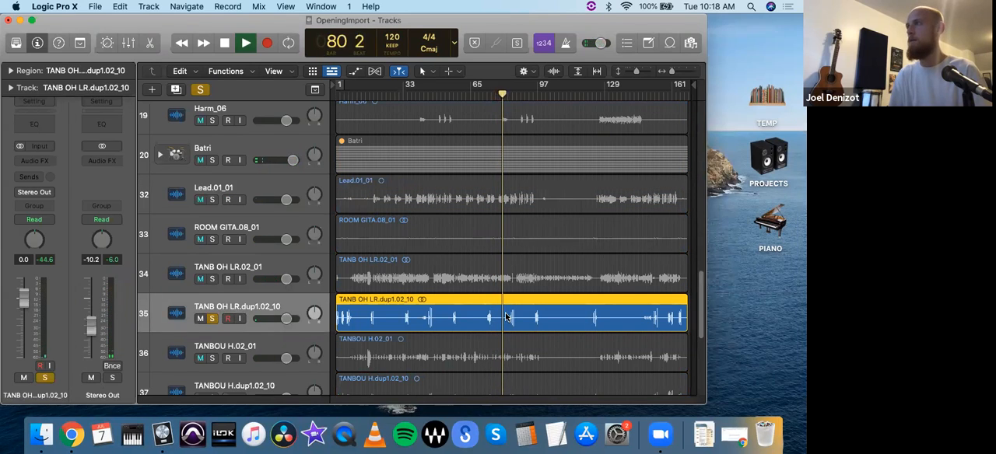
pyautogui.press('space')
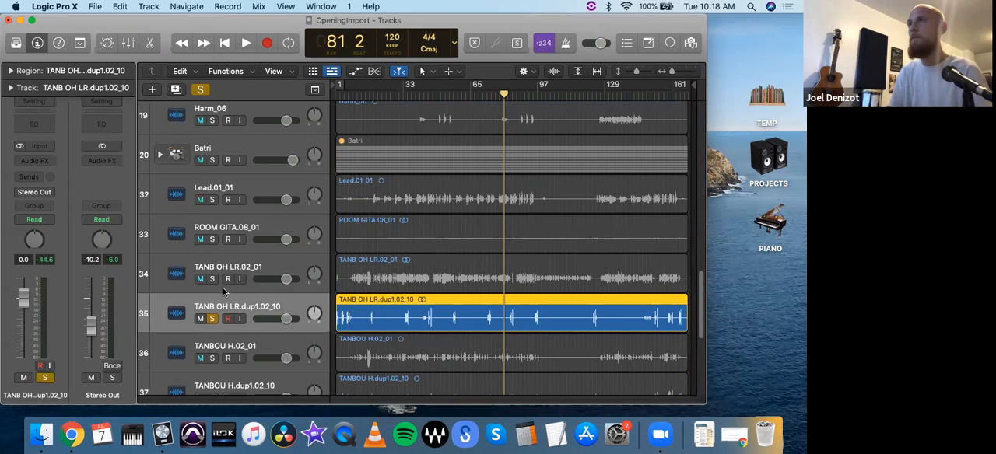
pyautogui.click(212, 318)
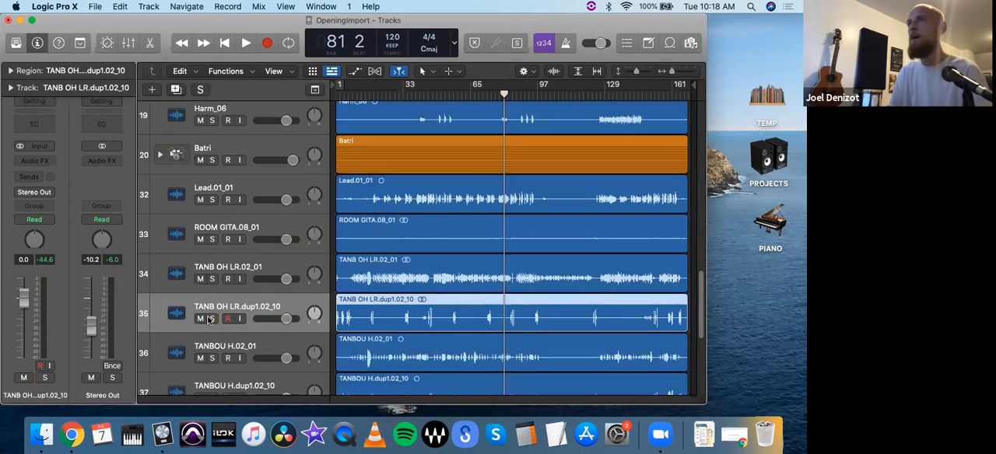
# - Solo the Lead.01_01 track and place the playhead at bar 78, in the gap between two vocal phrases
pyautogui.click(212, 200)
pyautogui.press('super+Right')
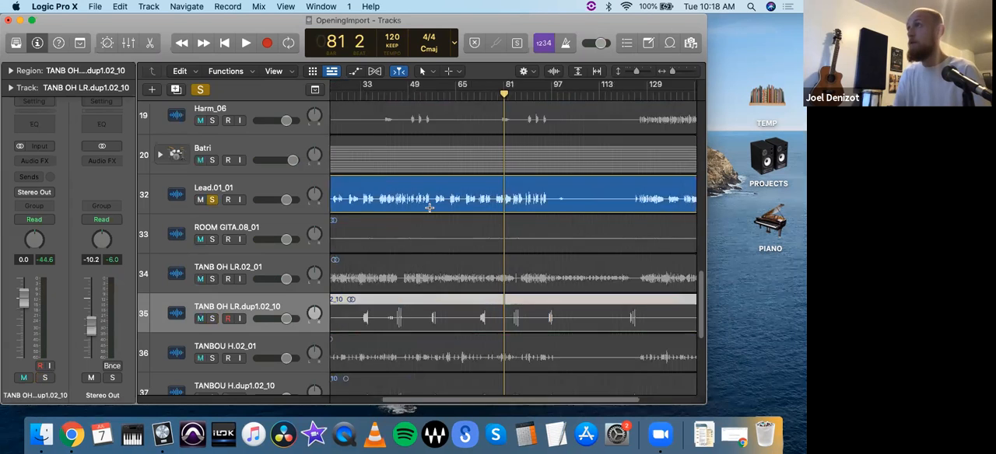
pyautogui.press('super+Right')
pyautogui.press('super+Down')
pyautogui.press('super+Down')
pyautogui.press('super+Down')
pyautogui.press('super+Down')
pyautogui.press('super+Down')
pyautogui.press('super+Down')
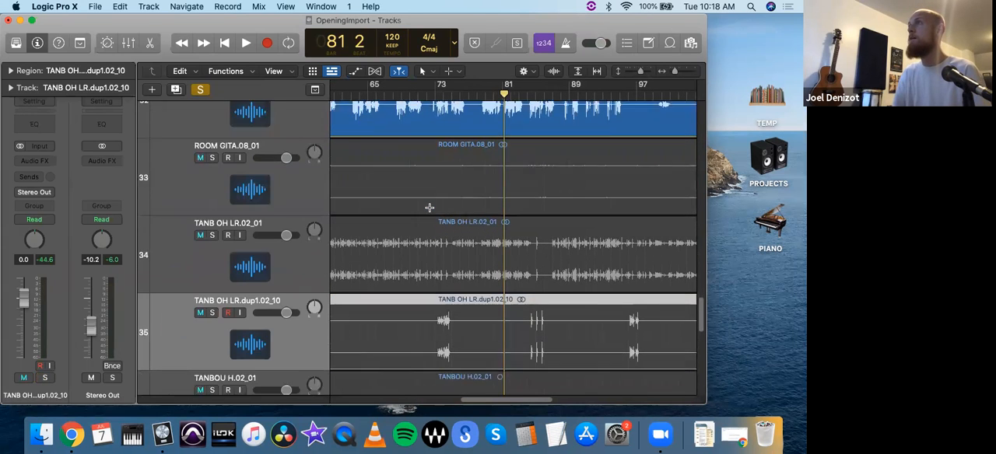
pyautogui.scroll(5, 420, 234)
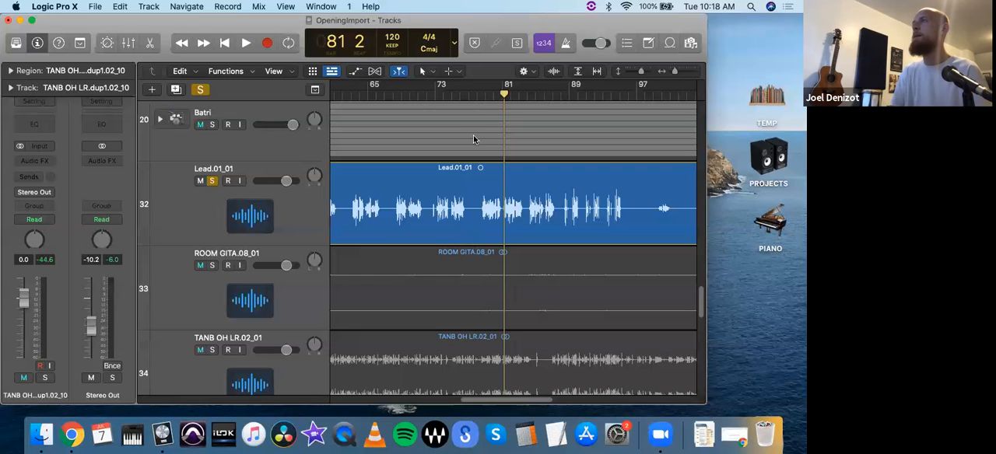
pyautogui.moveTo(468, 95); pyautogui.dragTo(476, 98)
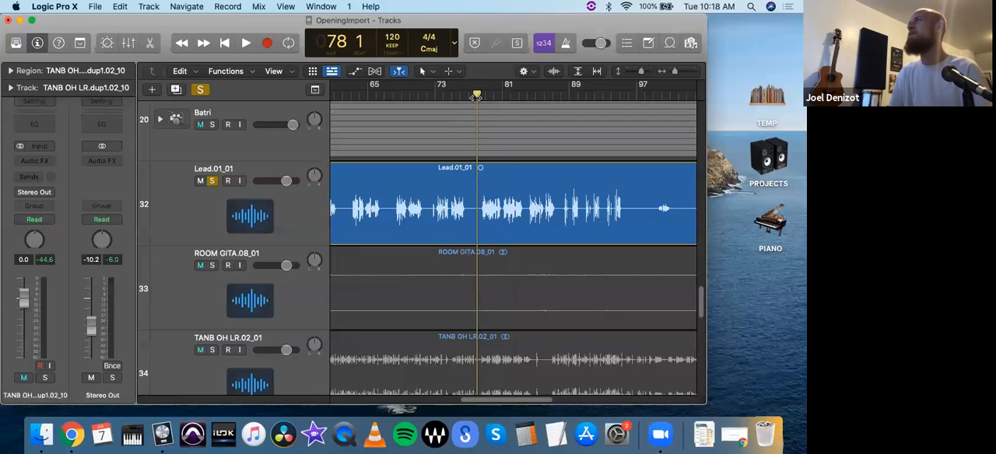
pyautogui.press('super+Down')
pyautogui.press('super+Down')
pyautogui.press('super+Down')
pyautogui.press('super+Down')
pyautogui.press('super+Down')
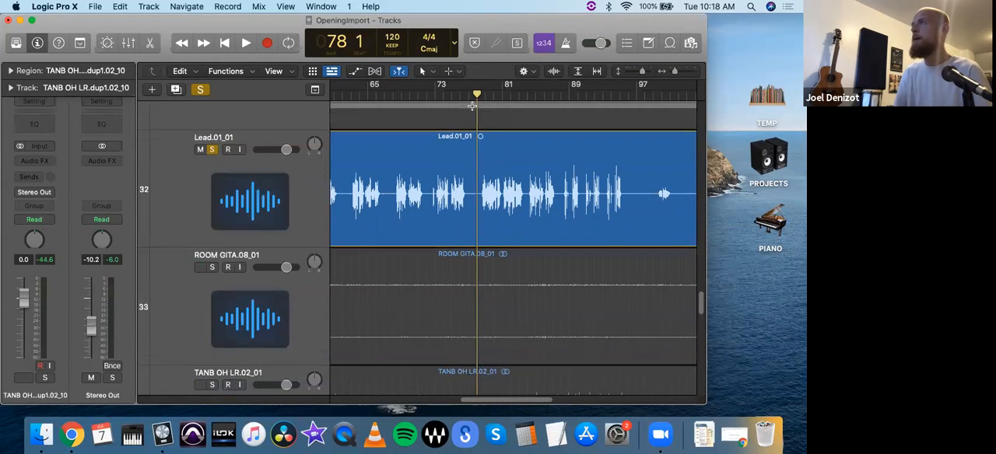
pyautogui.press('super+Right')
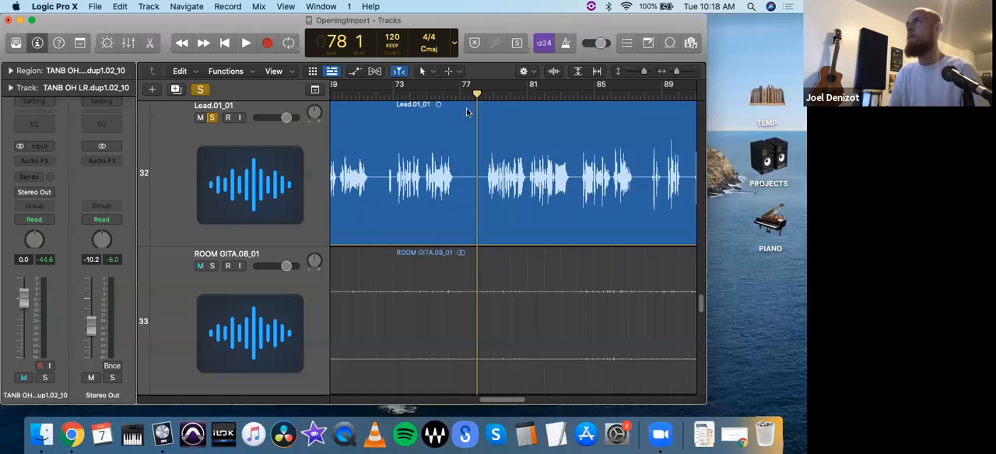
pyautogui.hotkey('ctrl', 'm')
pyautogui.hotkey('ctrl', 'm')
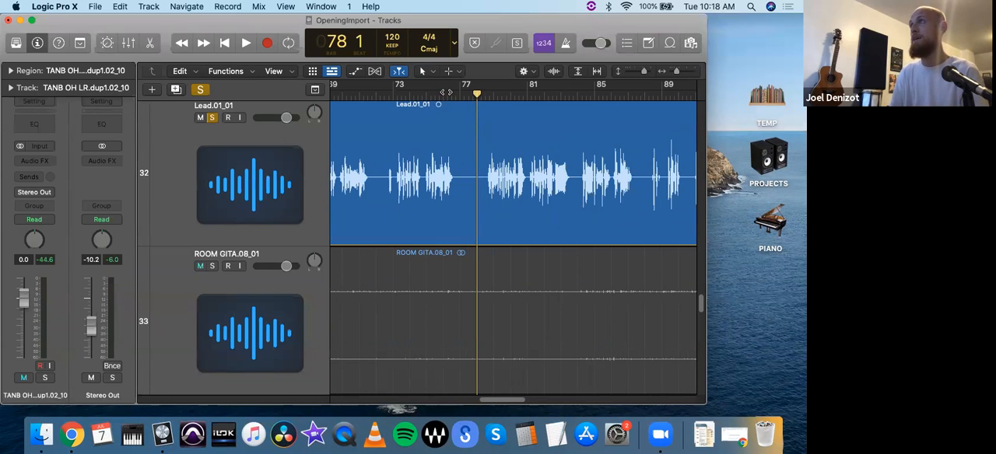
pyautogui.hotkey('ctrl', 'm')
pyautogui.hotkey('ctrl', 'm')
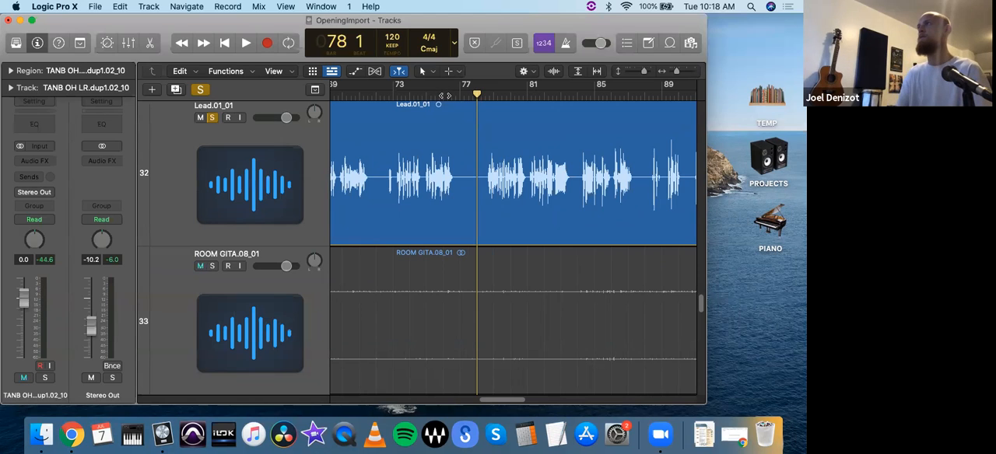
pyautogui.hotkey('ctrl', 'm')
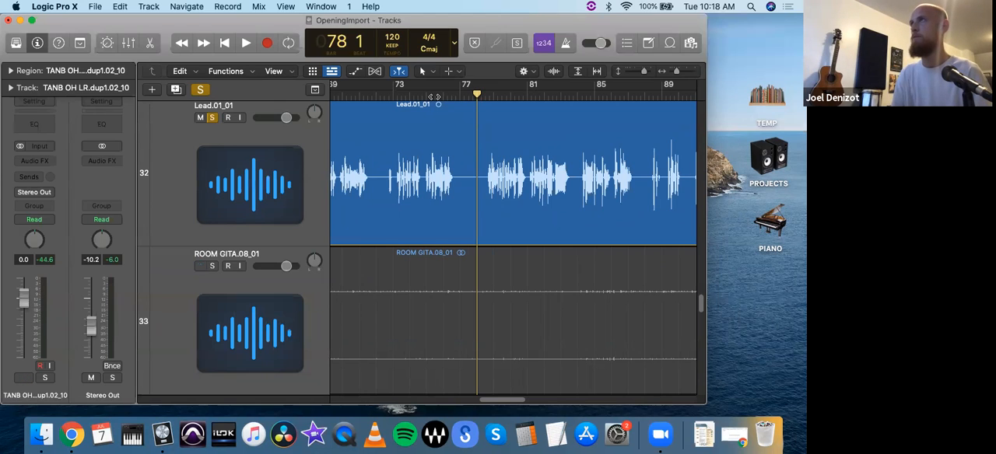
# - Play the soloed Lead.01_01 track from bar 75 while setting its volume to 6.0 dB and Stereo Out to 0.7 dB
pyautogui.click(433, 94)
pyautogui.hotkey('ctrl', 'm')
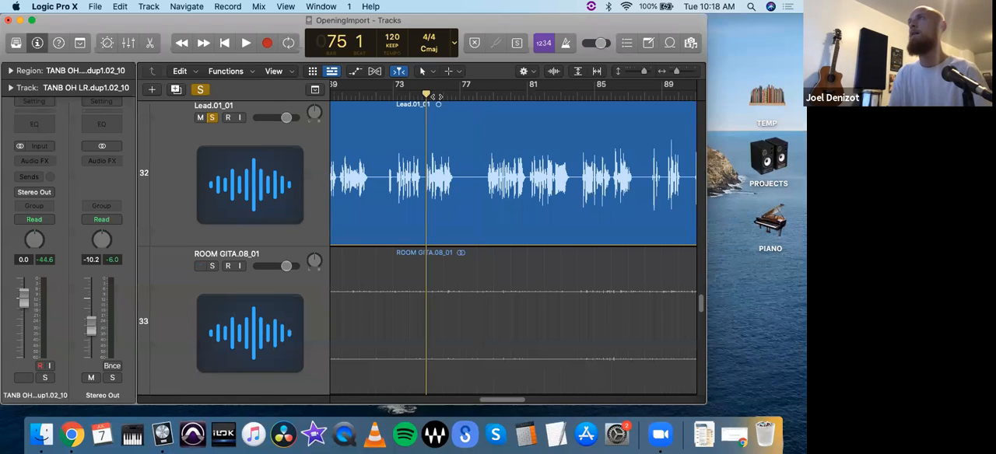
pyautogui.press('space')
pyautogui.click(285, 146)
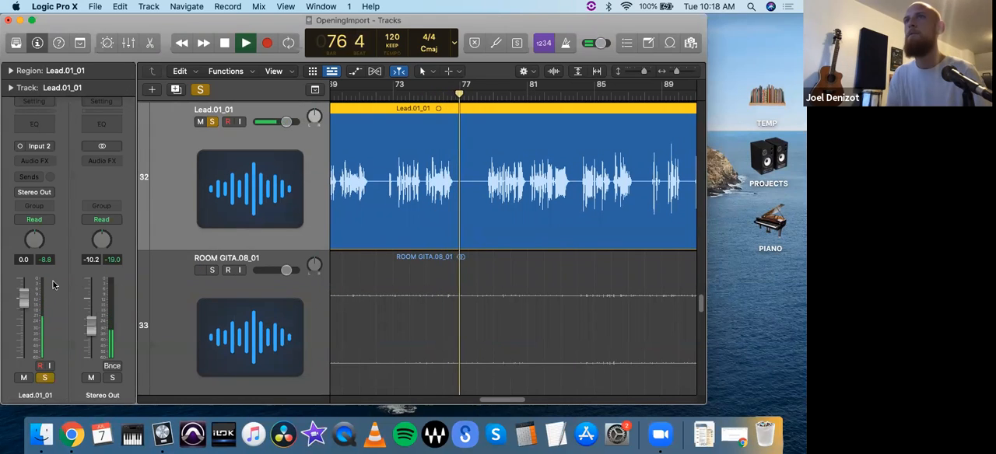
pyautogui.moveTo(25, 298); pyautogui.dragTo(25, 276)
pyautogui.moveTo(91, 325); pyautogui.dragTo(91, 297)
pyautogui.press('space')
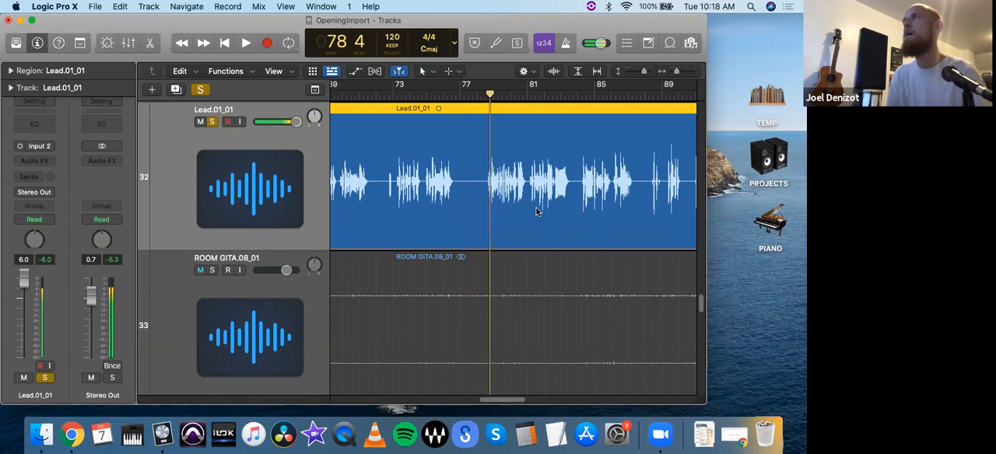
# - Replay the soloed Lead vocal from bar 78 to hear where the phrase begins
pyautogui.moveTo(489, 94); pyautogui.dragTo(478, 95)
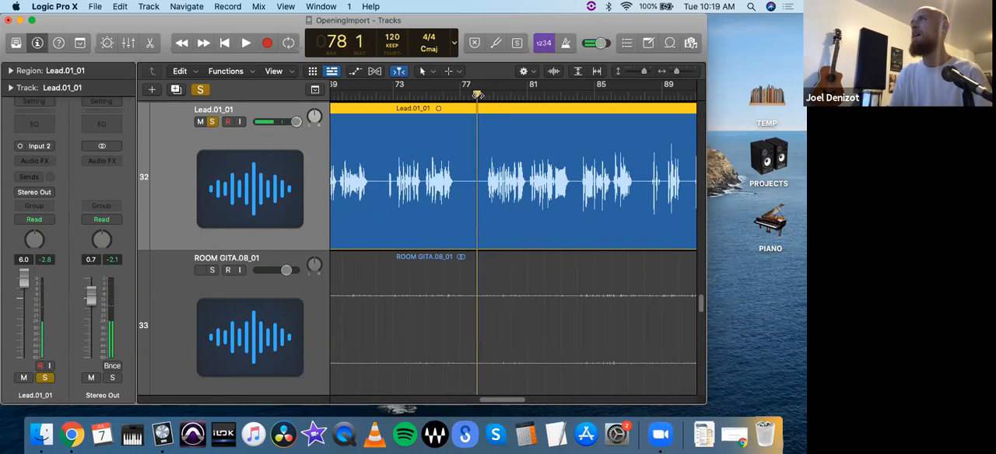
pyautogui.press('space')
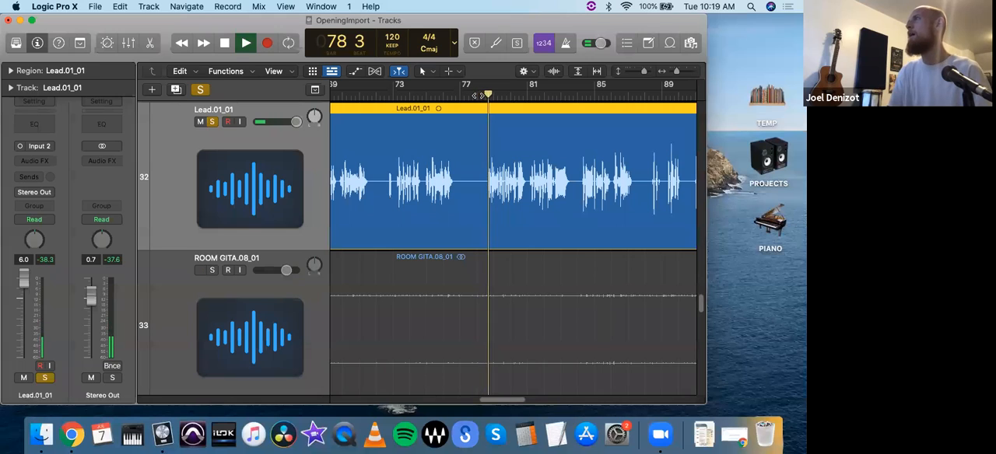
pyautogui.press('space')
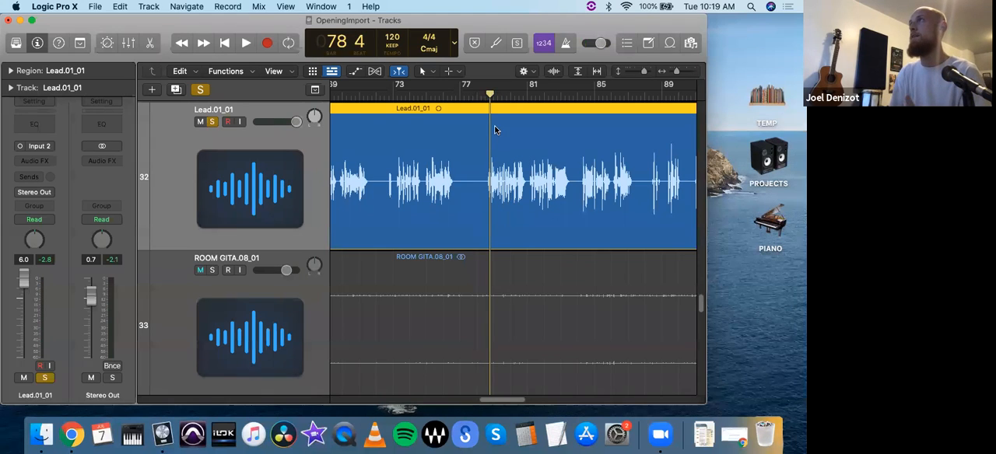
# - Split the Lead.01_01 region at 78 3 and trim its first part back to about bar 77, listening across the gap
pyautogui.moveTo(490, 94); pyautogui.dragTo(477, 93)
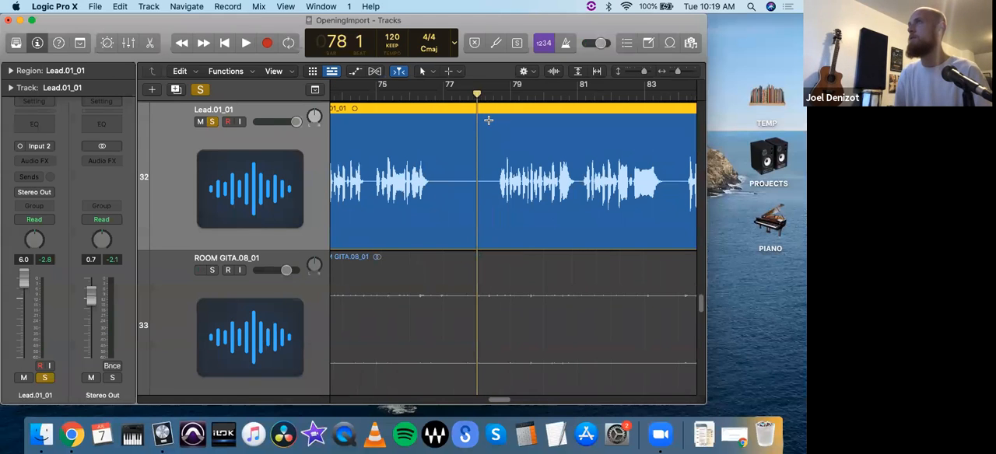
pyautogui.press('super+Down')
pyautogui.press('super+Down')
pyautogui.press('super+Down')
pyautogui.press('super+Down')
pyautogui.press('super+Down')
pyautogui.press('super+Right')
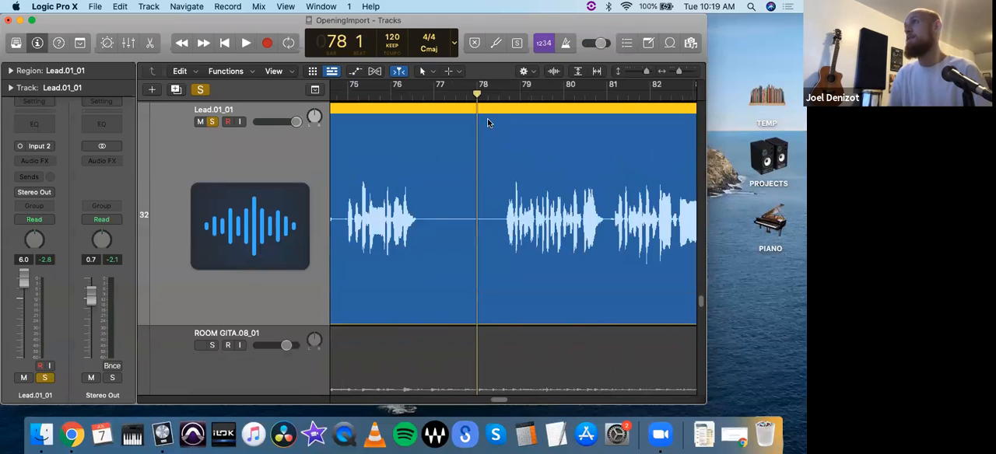
pyautogui.moveTo(478, 94); pyautogui.dragTo(505, 105)
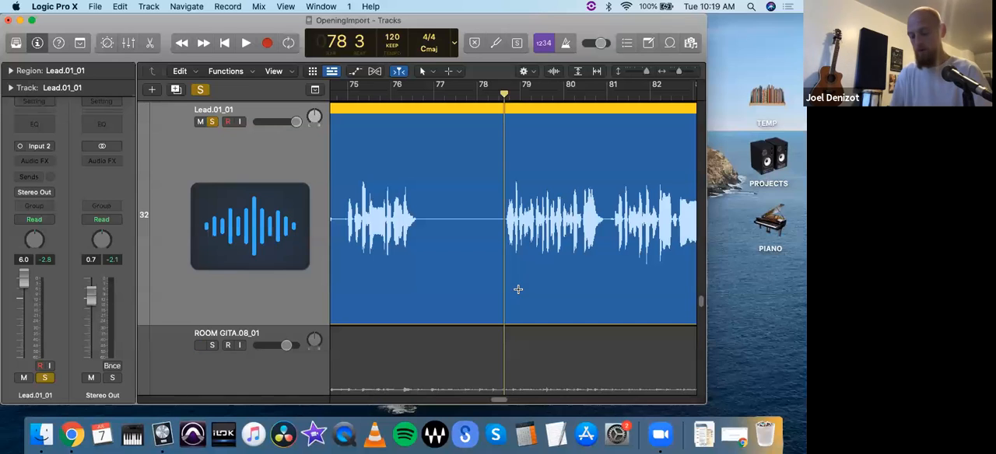
pyautogui.press('super+t')
pyautogui.moveTo(502, 249); pyautogui.dragTo(446, 241)
pyautogui.moveTo(505, 94); pyautogui.dragTo(490, 95)
pyautogui.press('space')
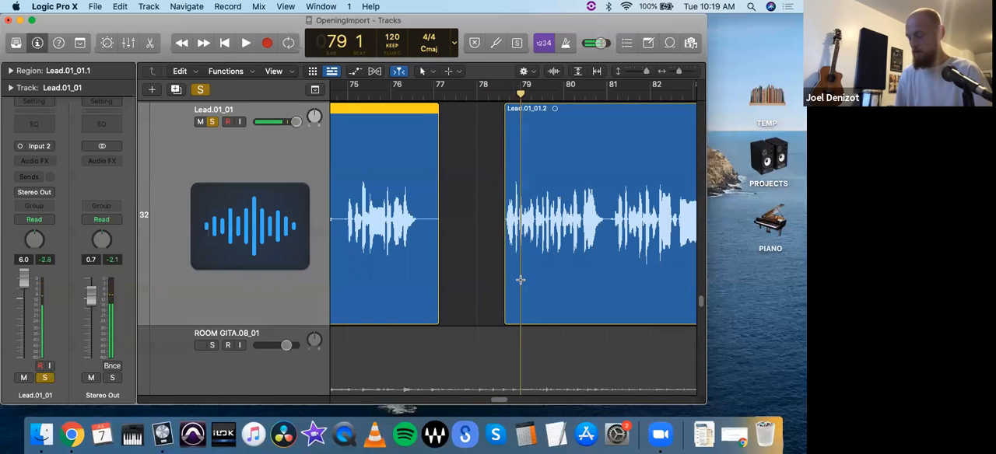
# - Fine-tune the start of the Lead.01_01.2 region so it sits right at the onset of the vocal phrase
pyautogui.press('super+Right')
pyautogui.hscroll(5, 507, 263)
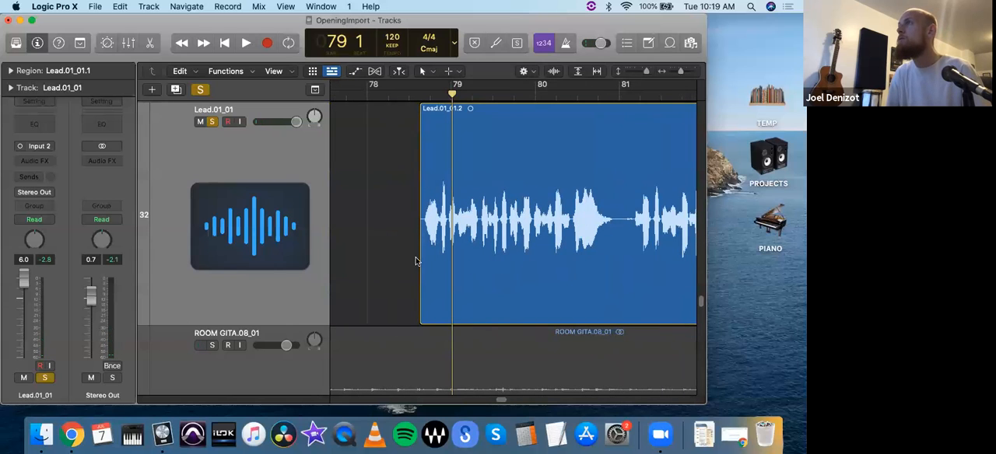
pyautogui.moveTo(421, 266); pyautogui.dragTo(423, 269)
pyautogui.press('super+Right')
pyautogui.press('super+Right')
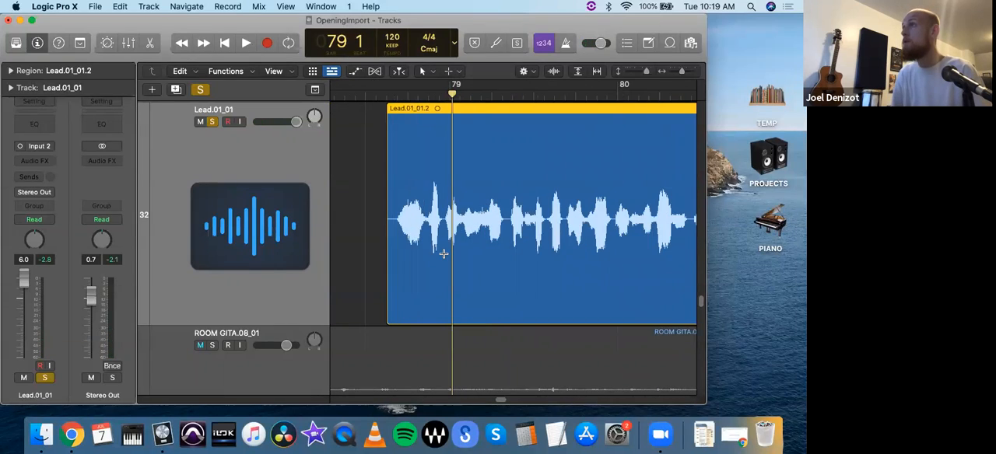
pyautogui.press('super+Right')
pyautogui.moveTo(358, 285); pyautogui.dragTo(373, 285)
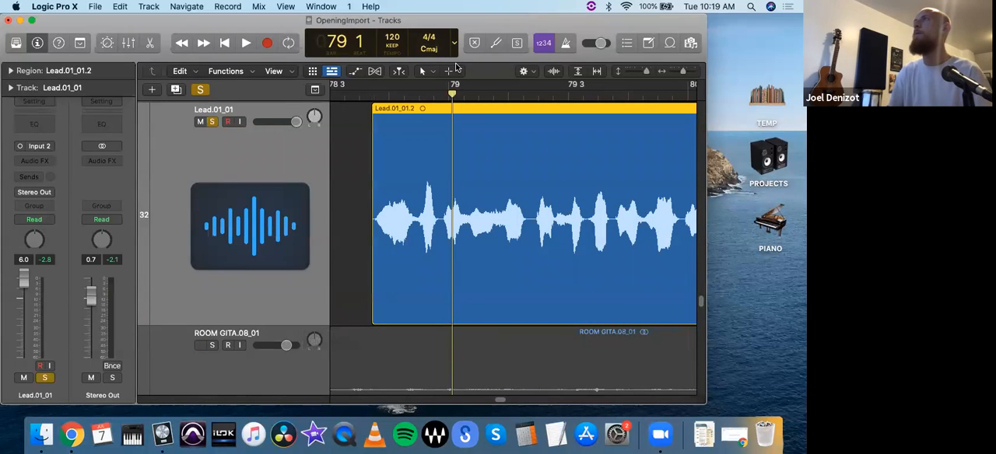
# - Assign the Fade Tool, add a short fade-in at the start of the Lead.01_01.2 region and play its opening
pyautogui.click(454, 72)
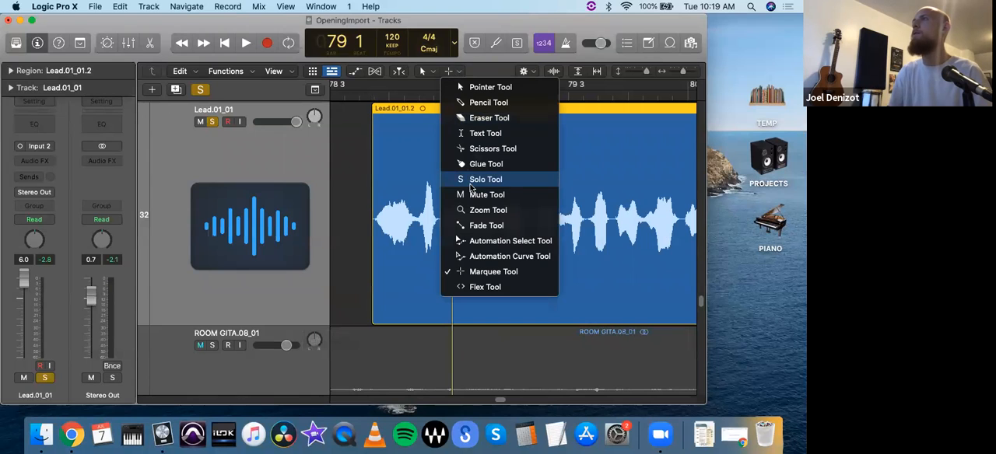
pyautogui.click(487, 227)
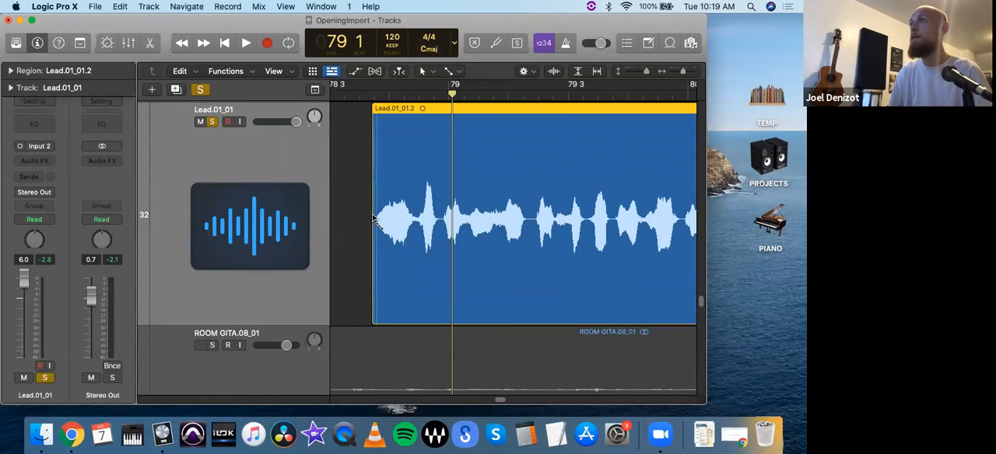
pyautogui.click(358, 95)
pyautogui.press('space')
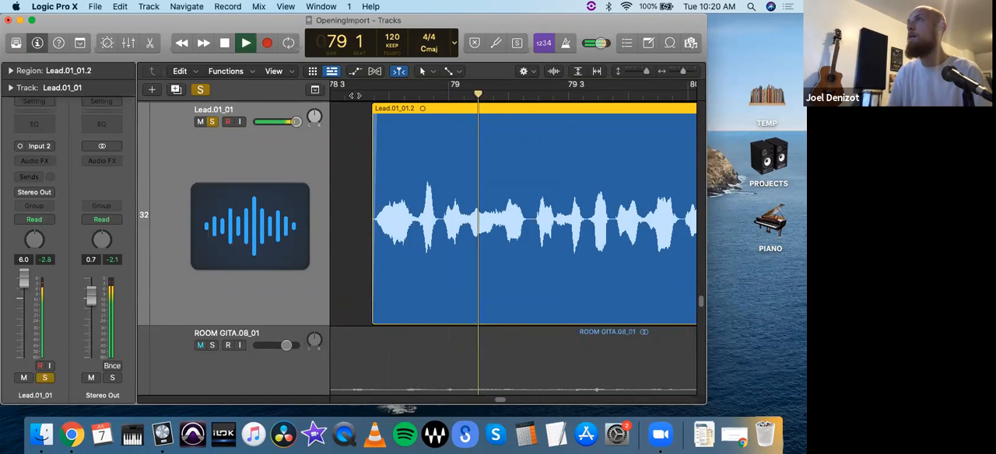
pyautogui.press('space')
# - Review the full length of the Lead.01_01 regions and the gap around bar 77 alongside the neighbouring tracks
pyautogui.press('super+Left')
pyautogui.press('super+Left')
pyautogui.press('super+Left')
pyautogui.press('super+Left')
pyautogui.press('super+Left')
pyautogui.press('super+Left')
pyautogui.press('super+Left')
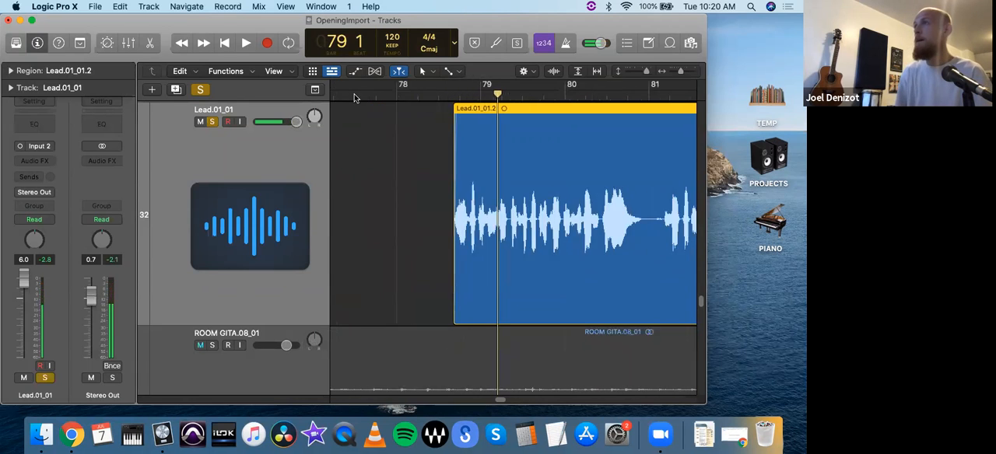
pyautogui.press('super+Up')
pyautogui.press('super+Up')
pyautogui.press('super+Up')
pyautogui.press('super+Up')
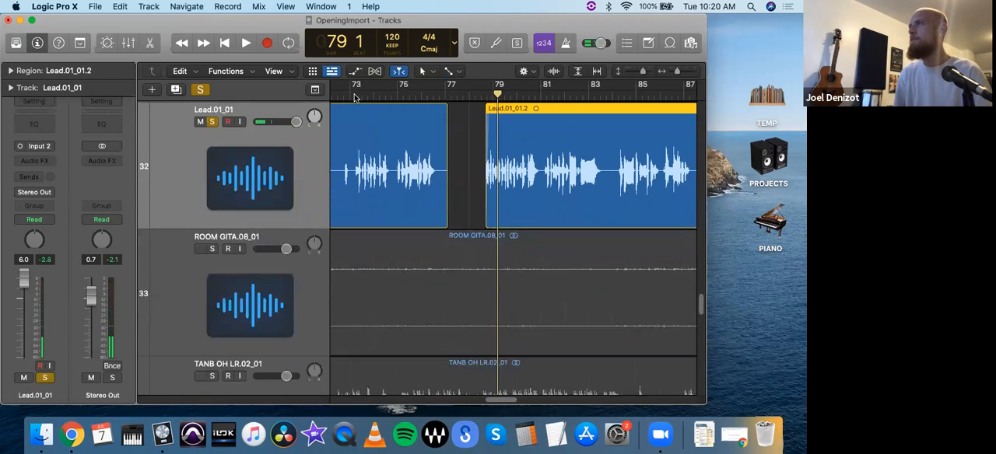
pyautogui.press('super+Left')
pyautogui.press('super+Left')
pyautogui.press('super+Left')
pyautogui.press('super+Left')
pyautogui.press('super+Left')
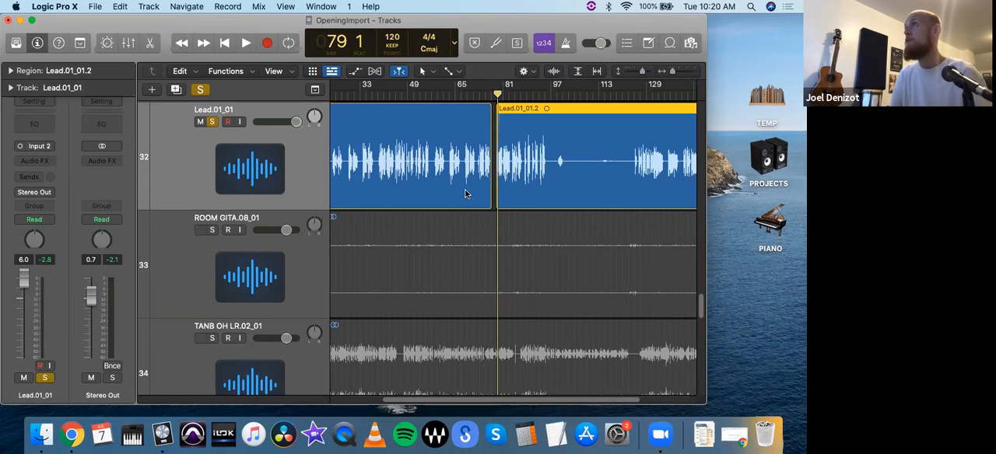
pyautogui.click(483, 94)
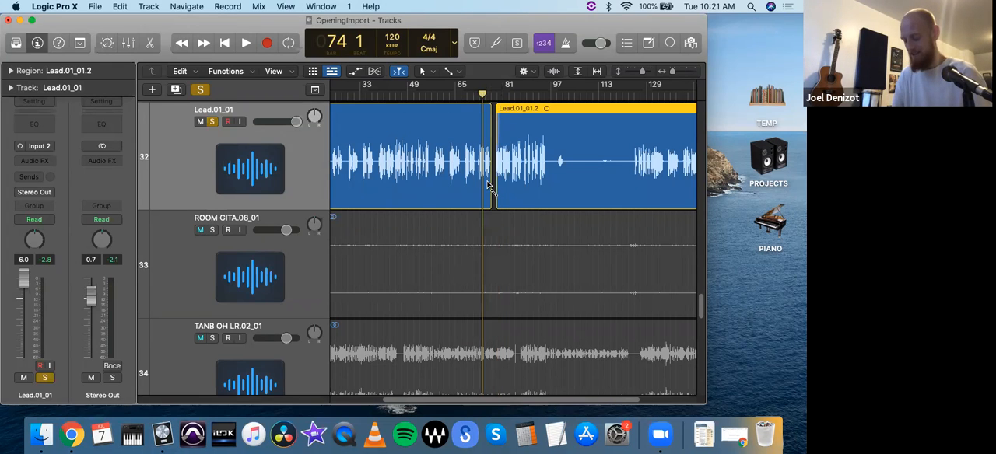
pyautogui.press('z')
pyautogui.press('super+Up')
pyautogui.press('super+Up')
pyautogui.press('super+Up')
pyautogui.press('super+Up')
pyautogui.press('super+Up')
pyautogui.press('super+Up')
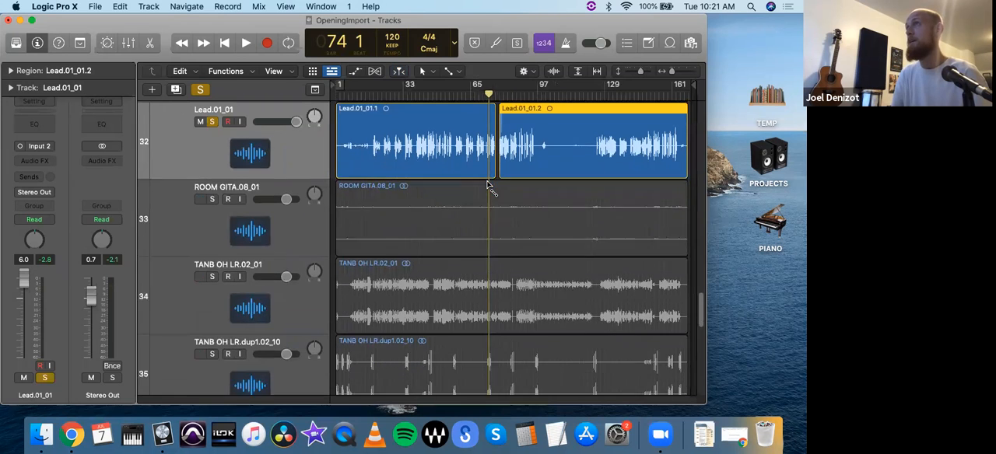
pyautogui.press('super+Up')
pyautogui.press('super+Up')
pyautogui.press('super+Up')
pyautogui.press('super+Up')
pyautogui.press('super+Up')
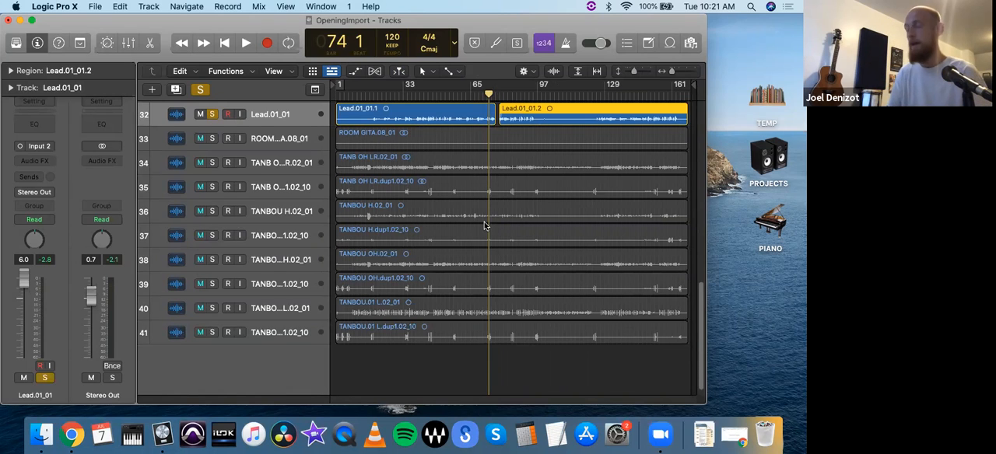
# - Play the soloed Lead vocal from about bar 72 3 to hear the phrases before the gap
pyautogui.press('super+Right')
pyautogui.press('super+Right')
pyautogui.press('super+Right')
pyautogui.press('super+Right')
pyautogui.press('super+Right')
pyautogui.press('super+Right')
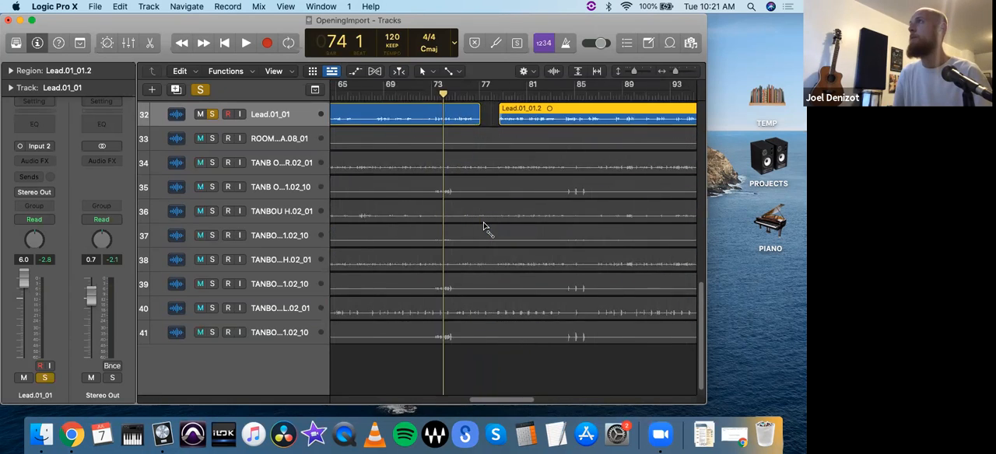
pyautogui.press('super+Down')
pyautogui.press('super+Down')
pyautogui.press('super+Down')
pyautogui.press('super+Down')
pyautogui.press('super+Down')
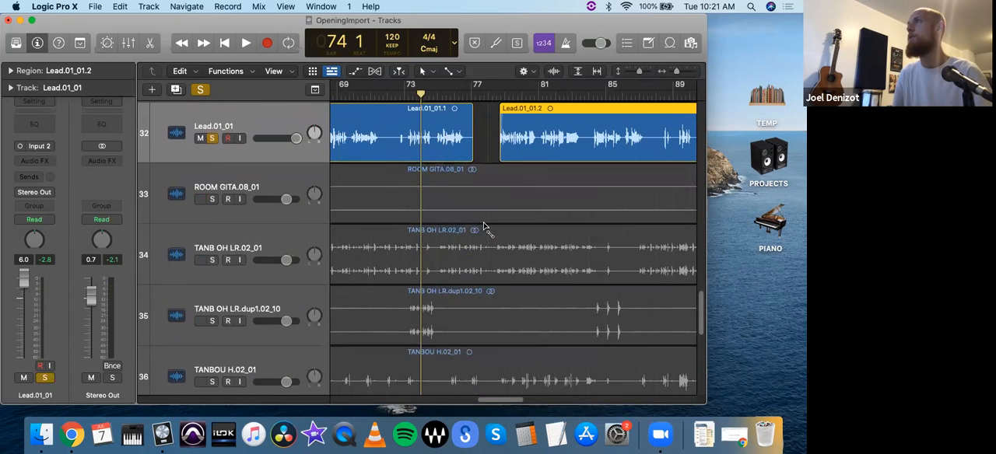
pyautogui.press('super+Down')
pyautogui.press('super+Down')
pyautogui.press('super+Down')
pyautogui.press('super+Right')
pyautogui.press('super+Right')
pyautogui.press('super+Right')
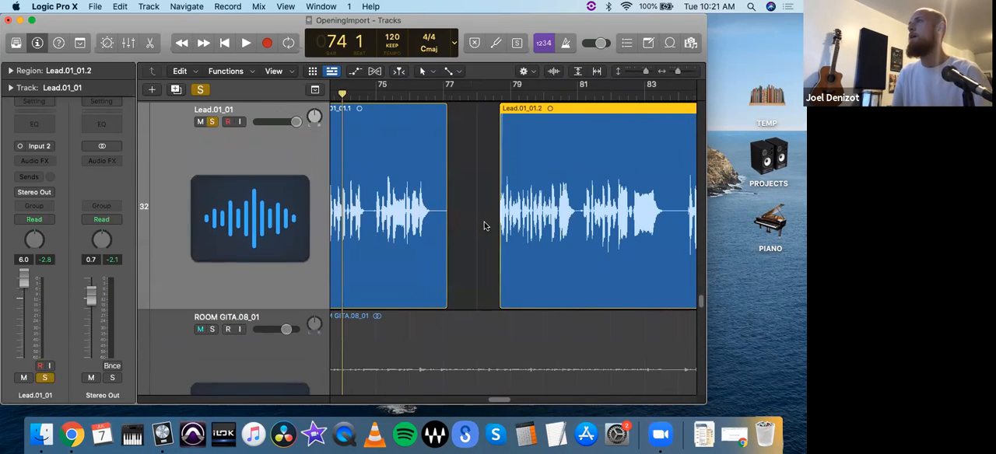
pyautogui.press('super+Right')
pyautogui.hscroll(-5, 508, 270)
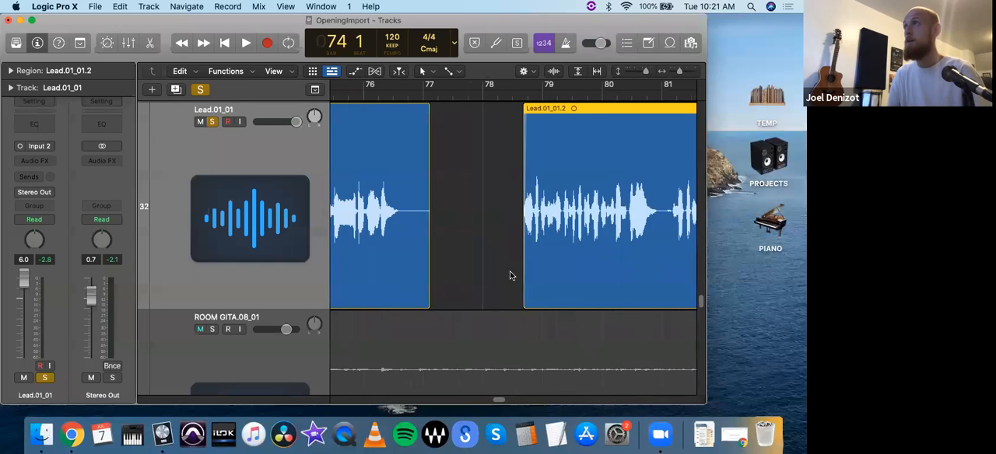
pyautogui.hscroll(-3, 505, 270)
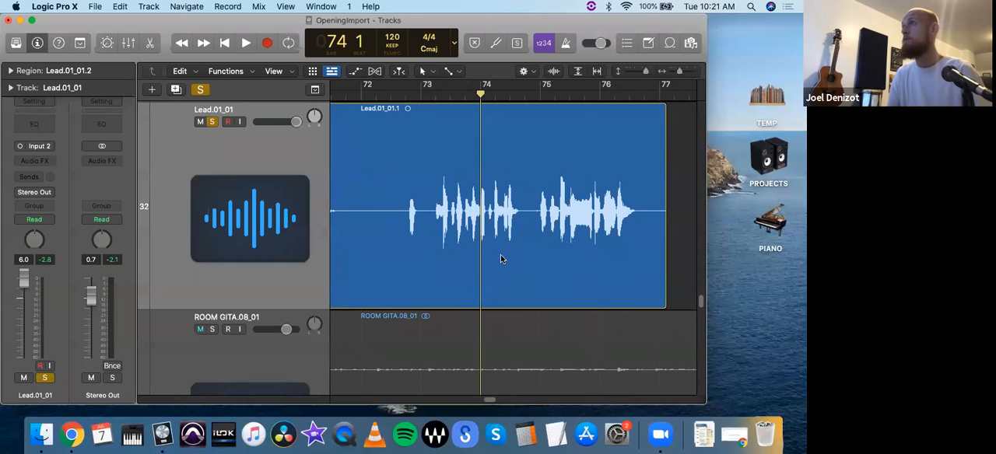
pyautogui.click(405, 98)
pyautogui.press('space')
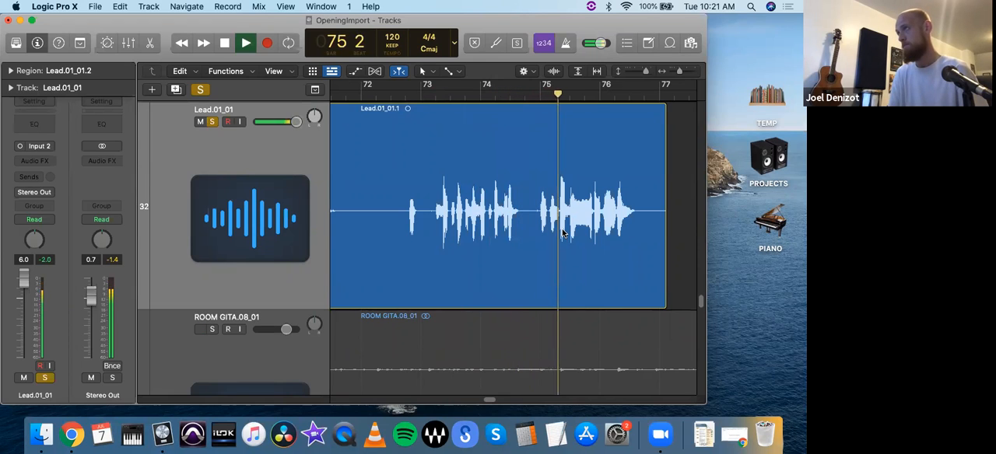
pyautogui.press('space')
# - Split the first Lead.01_01 region at about bar 75 and again at 74 4 to isolate the short sound between phrases
pyautogui.moveTo(562, 104); pyautogui.dragTo(547, 102)
pyautogui.click(550, 179)
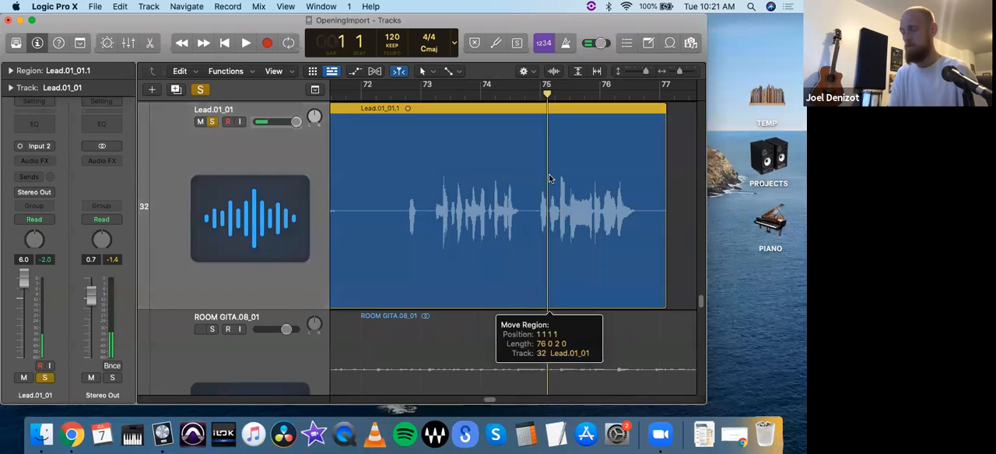
pyautogui.press('super+t')
pyautogui.click(527, 94)
pyautogui.moveTo(528, 94); pyautogui.dragTo(532, 100)
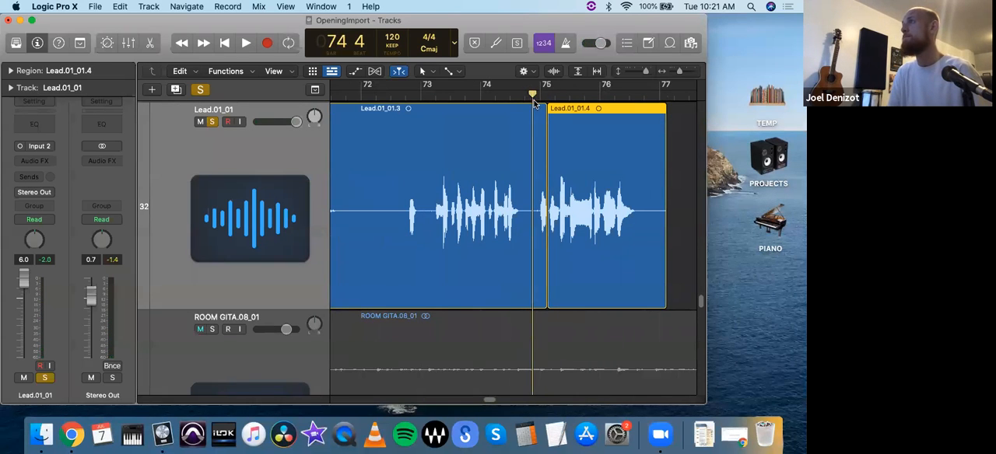
pyautogui.click(539, 232)
pyautogui.press('super+t')
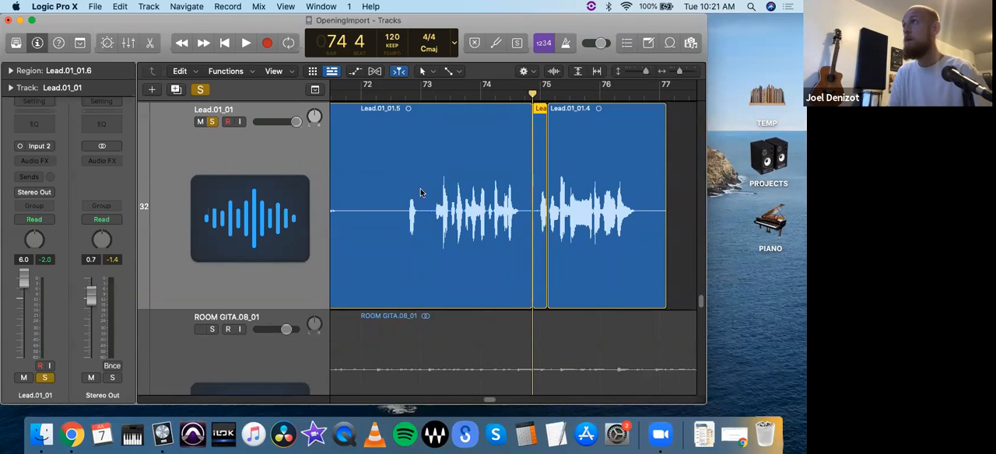
# - Set the gain of the isolated Lead.01_01.6 region to -2.4 dB
pyautogui.click(11, 70)
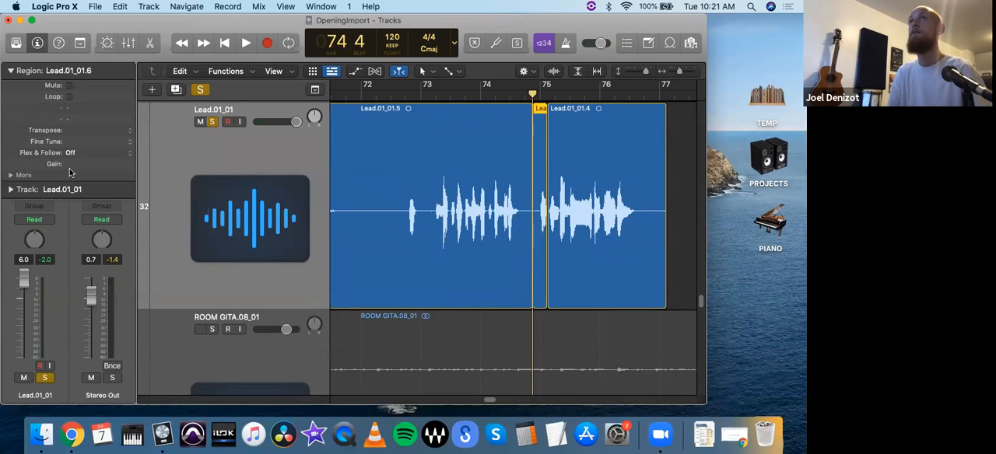
pyautogui.moveTo(73, 165); pyautogui.dragTo(95, 321)
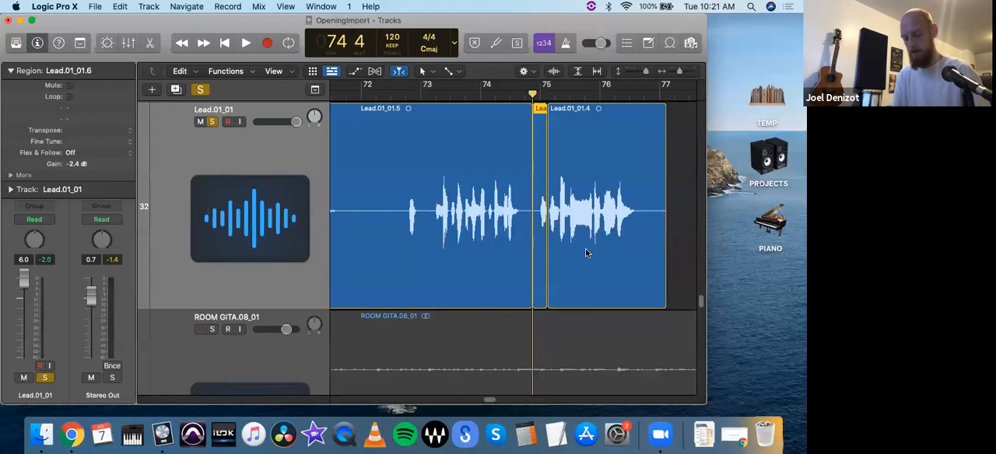
pyautogui.press('super+Right')
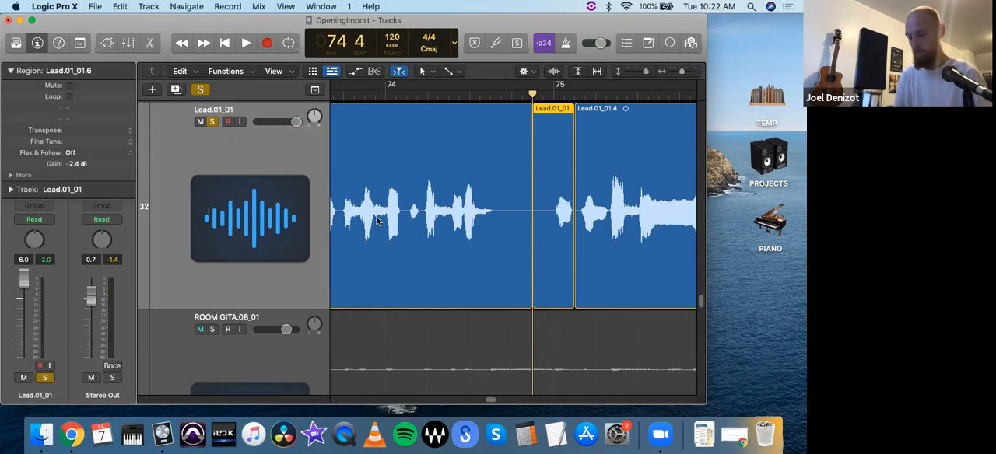
pyautogui.press('super+Left')
pyautogui.press('super+Left')
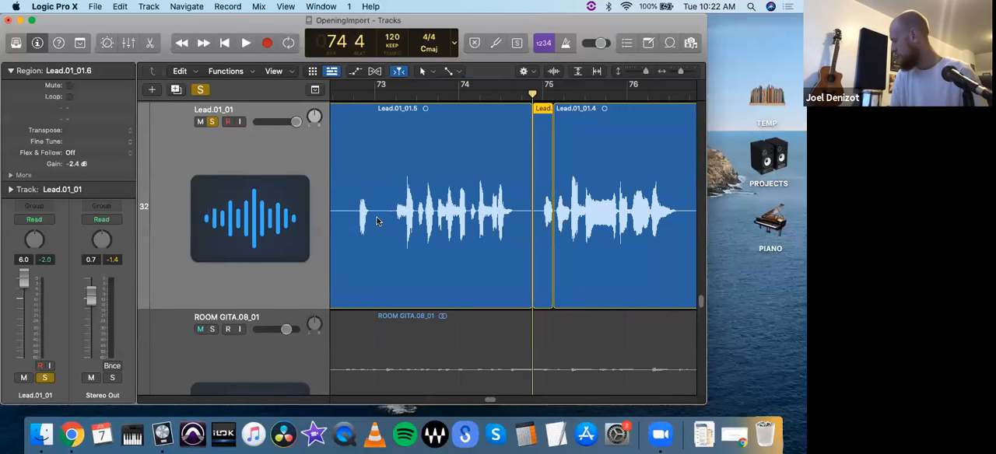
# - Play the quiet opening phrases of the soloed Lead vocal from bar 5
pyautogui.hscroll(-3, 416, 225)
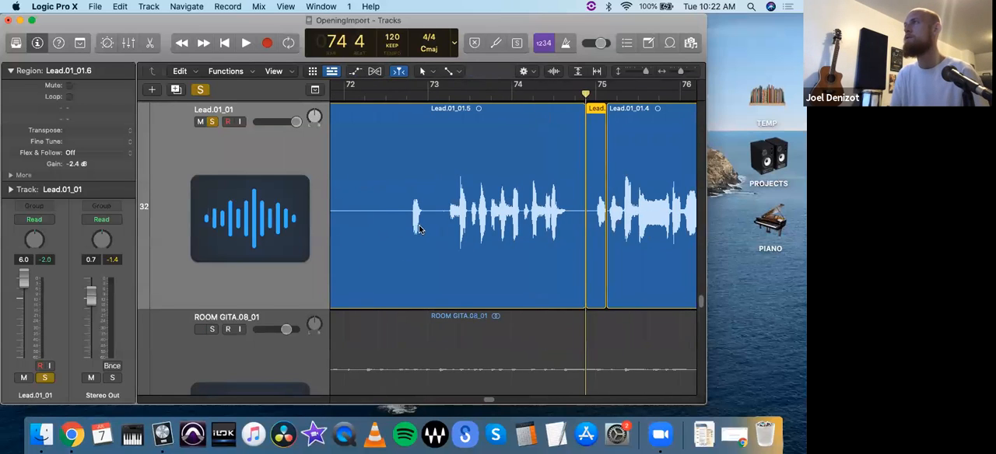
pyautogui.hscroll(-15, 419, 228)
pyautogui.moveTo(475, 401); pyautogui.dragTo(344, 405)
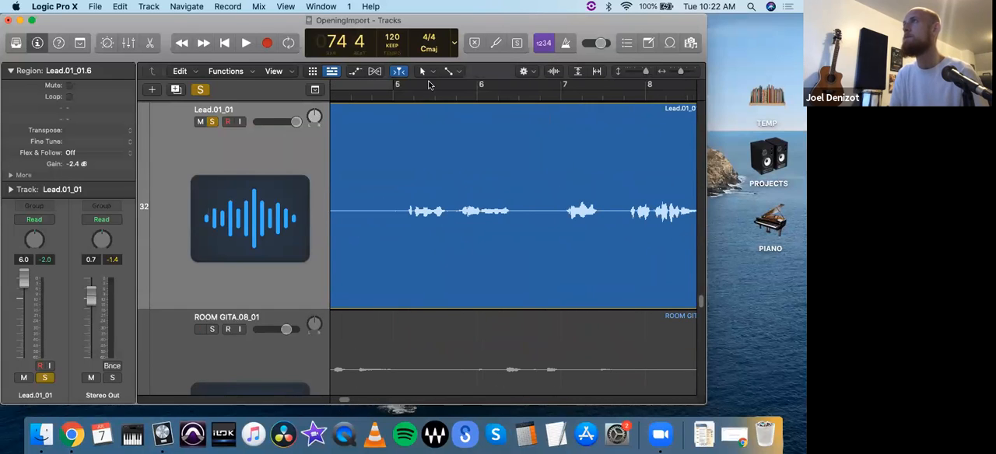
pyautogui.click(390, 102)
pyautogui.click(391, 99)
pyautogui.press('space')
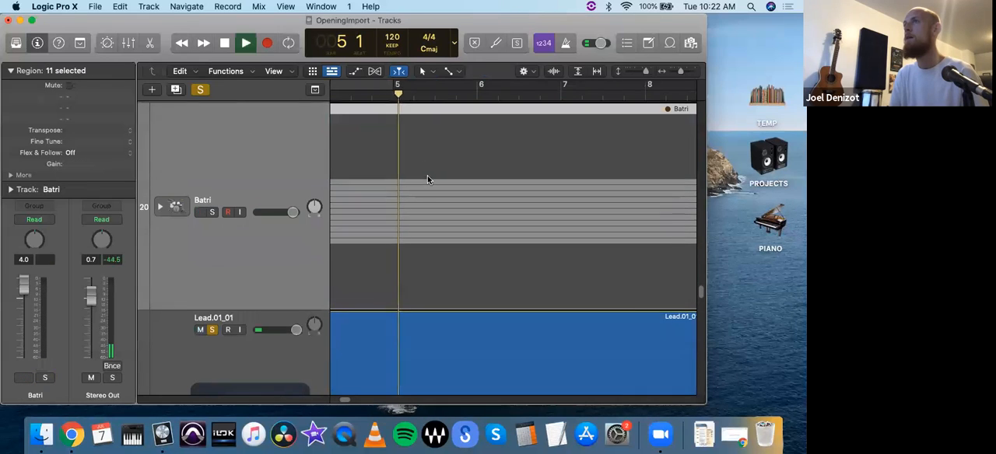
pyautogui.scroll(-3, 427, 175)
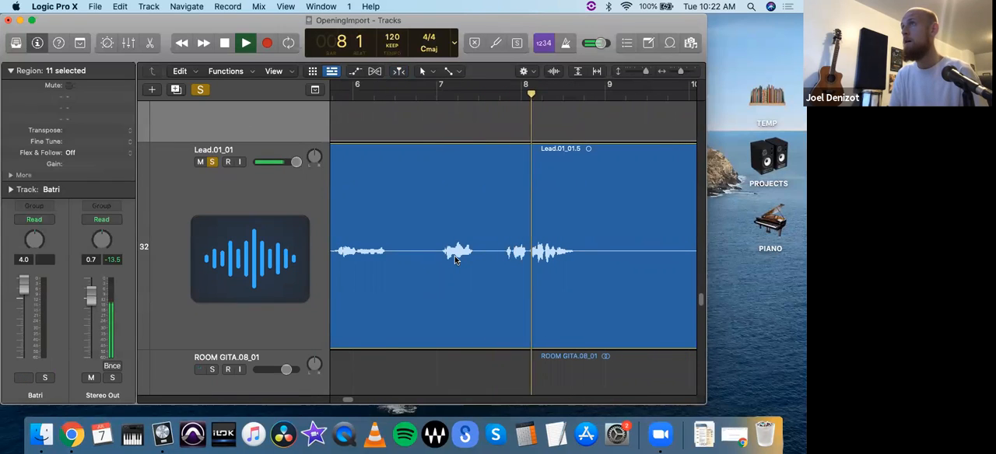
pyautogui.press('space')
# - Listen to the soloed Lead intro from about bar 6 and again from about bar 10
pyautogui.press('super+Left')
pyautogui.press('super+Left')
pyautogui.press('super+Left')
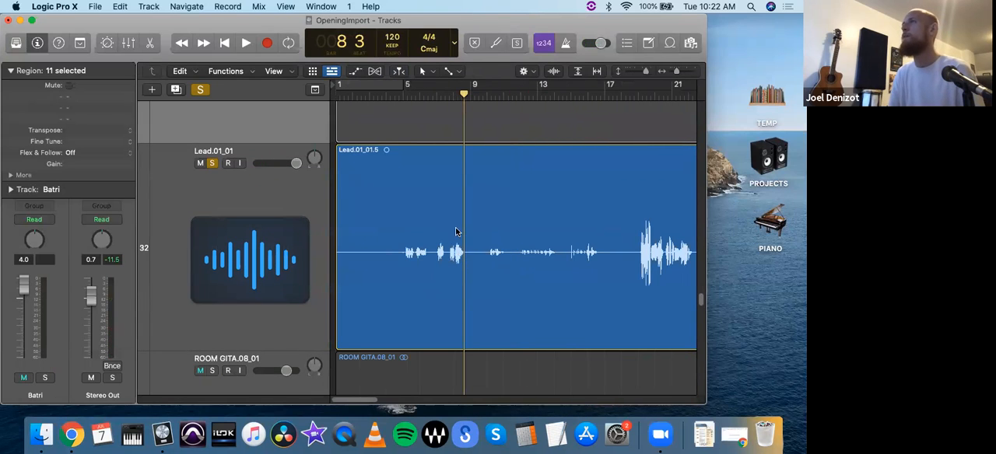
pyautogui.click(421, 96)
pyautogui.press('space')
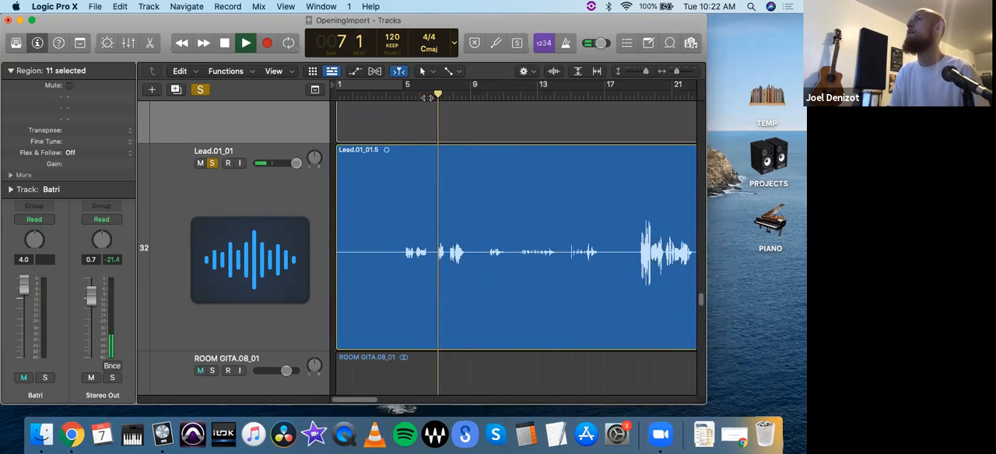
pyautogui.click(486, 95)
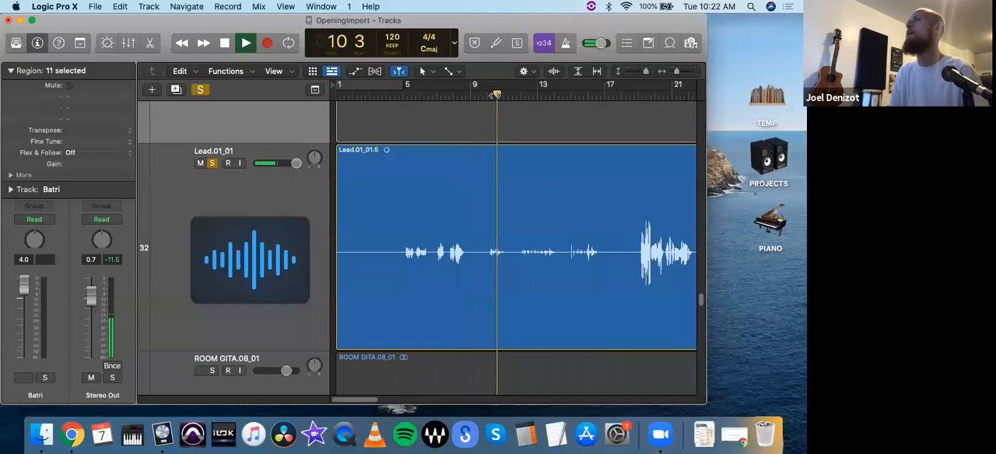
pyautogui.press('space')
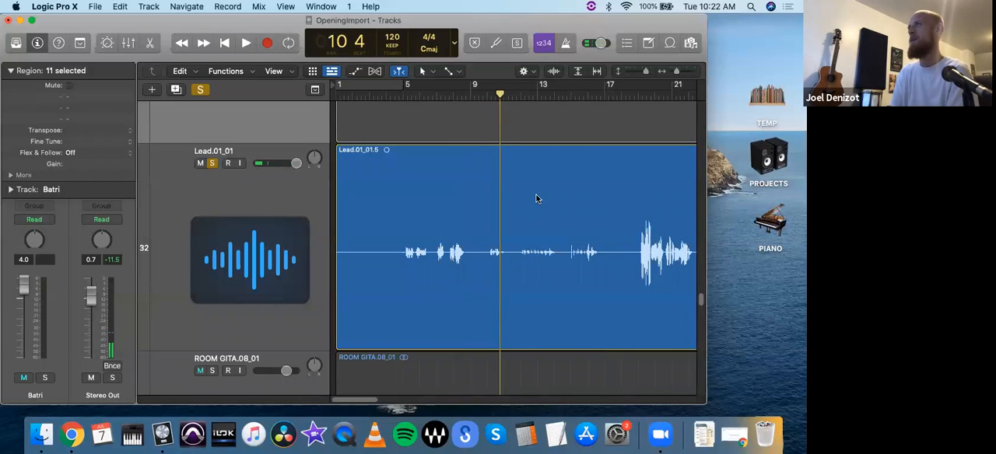
# - Split the Lead.01_01.5 region at 11 2, after the quiet intro phrases
pyautogui.hotkey('ctrl', 'm')
pyautogui.moveTo(520, 95); pyautogui.dragTo(510, 100)
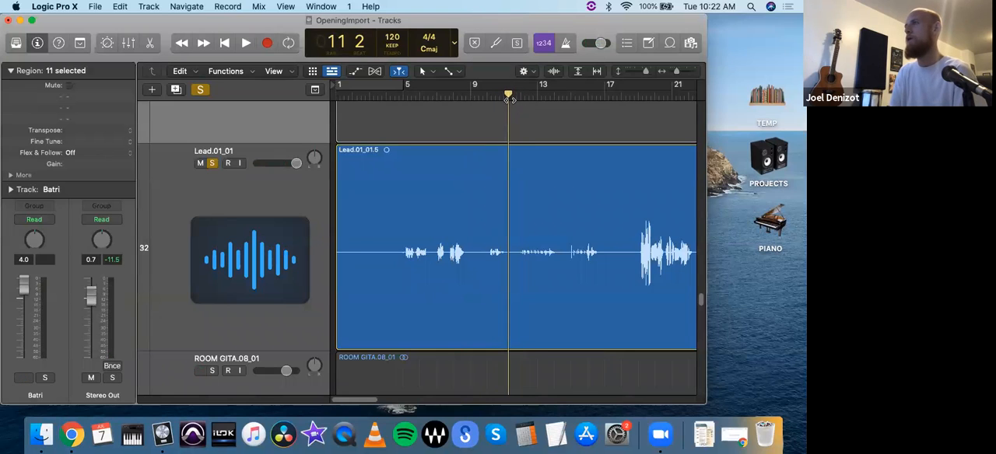
pyautogui.click(514, 184)
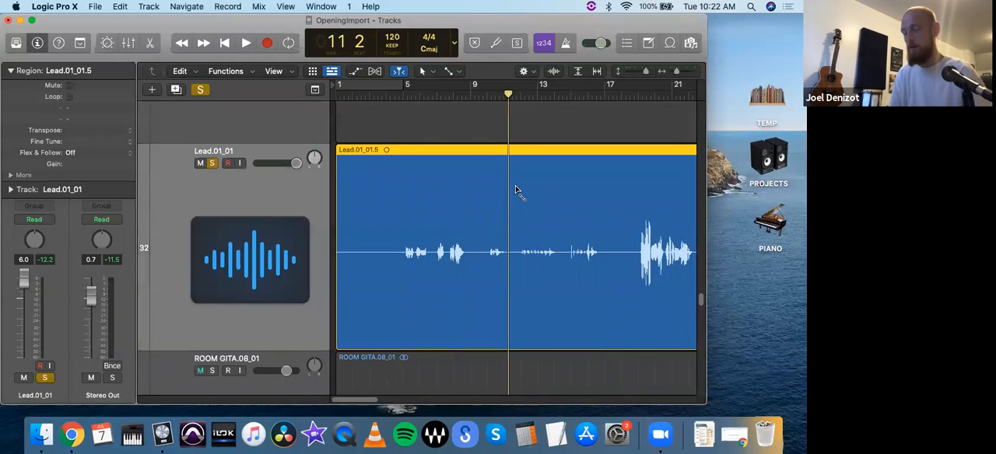
pyautogui.press('super+t')
# - Add a new audio track with the same channel settings directly below the Lead.01_01 track
pyautogui.click(474, 98)
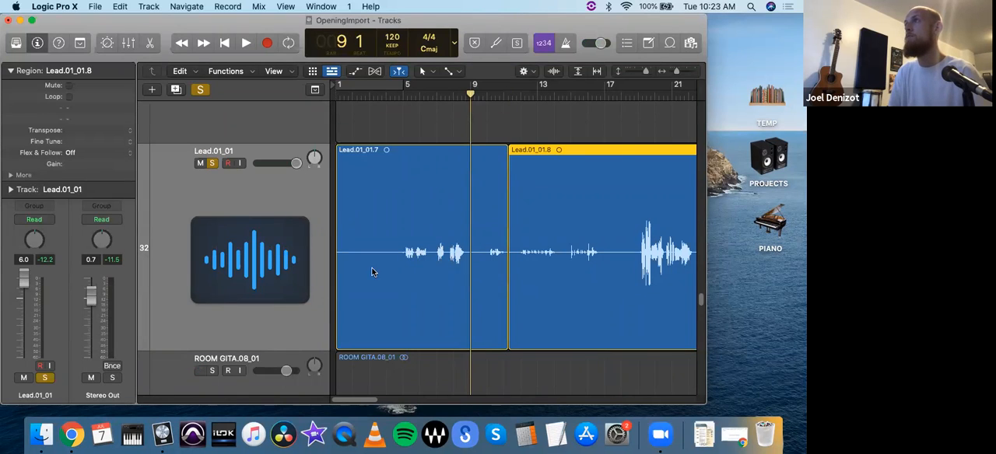
pyautogui.click(246, 193)
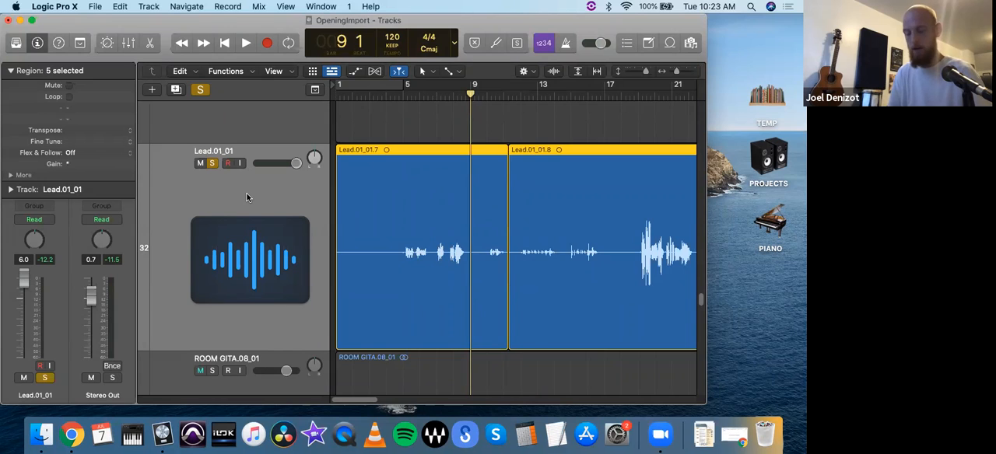
pyautogui.press('alt+super+a')
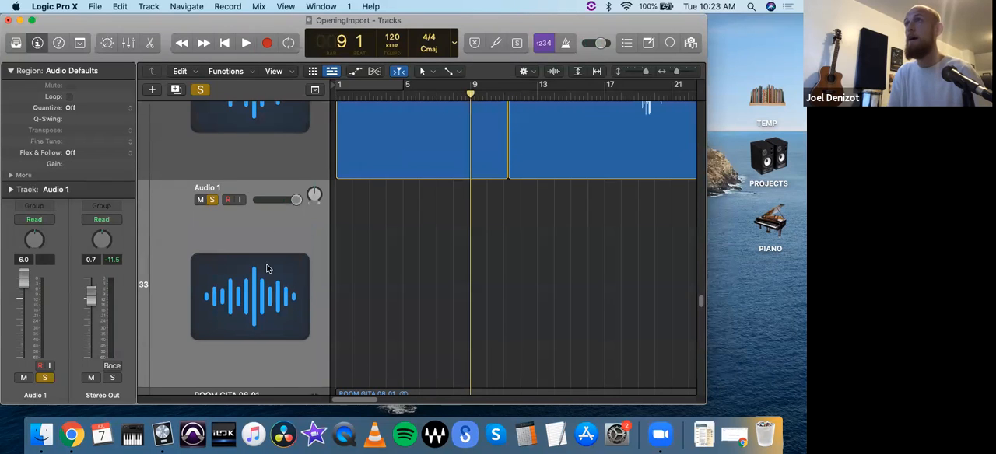
# - Rename the new empty audio track below Lead.01_01 as "voiuce efx"
pyautogui.doubleClick(206, 189)
pyautogui.write('soun')
pyautogui.press('BackSpace')
pyautogui.press('BackSpace')
pyautogui.press('BackSpace')
pyautogui.press('BackSpace')
pyautogui.write('voiuce efx')
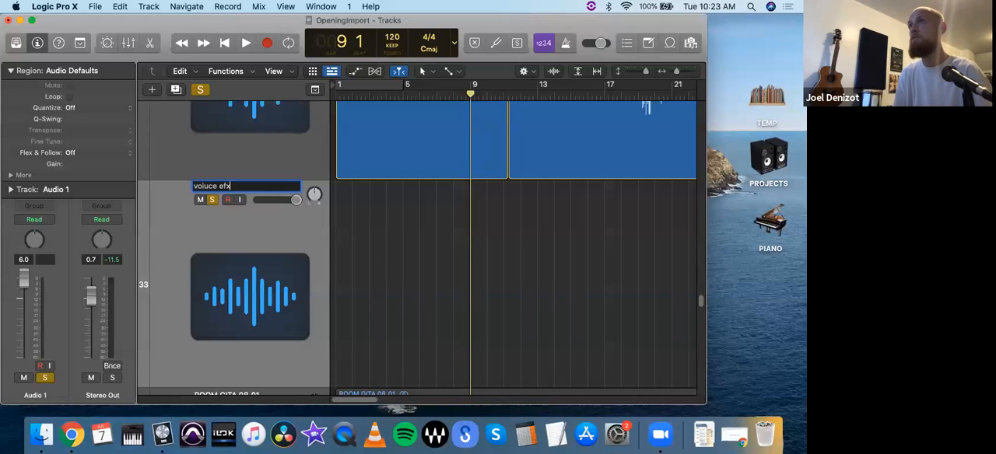
pyautogui.press('Return')
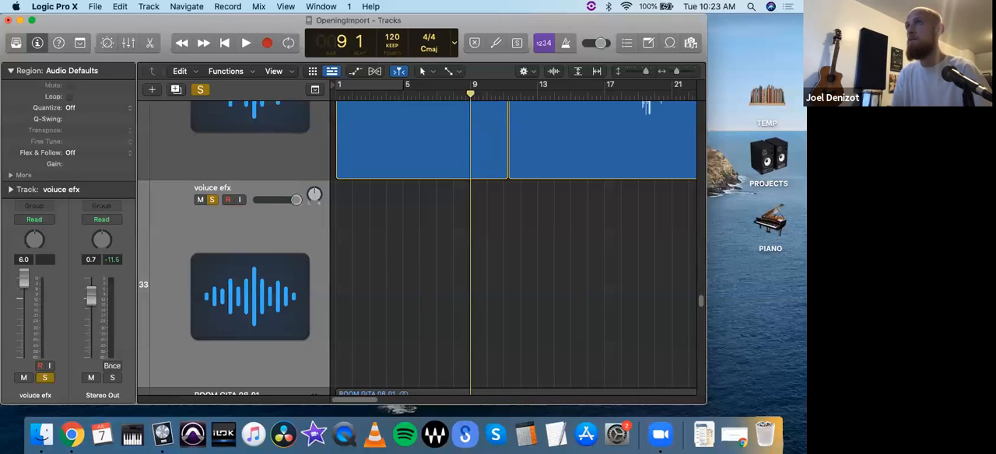
# - Move the quiet intro region at bar 1 from the Lead.01_01 track down to the voiuce efx track at the same position
pyautogui.moveTo(369, 163); pyautogui.dragTo(342, 330)
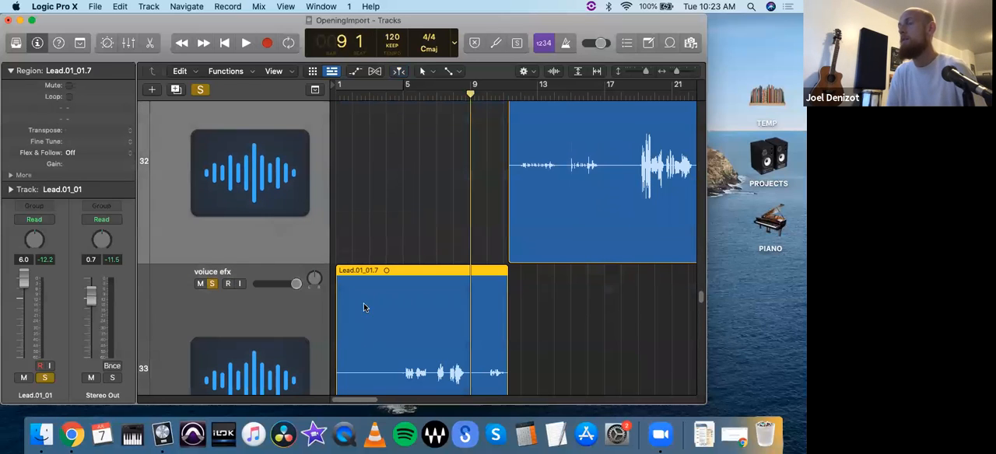
pyautogui.scroll(-3, 376, 297)
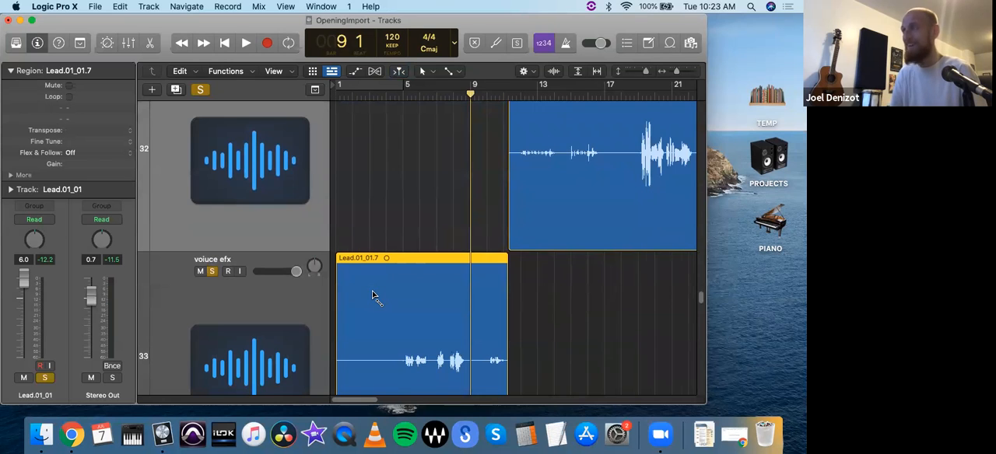
# - Examine the full-length arrangement of the session, with the split lead vocal among the harmony and percussion tracks
pyautogui.press('super+Left')
pyautogui.press('super+Left')
pyautogui.press('super+Up')
pyautogui.press('super+Up')
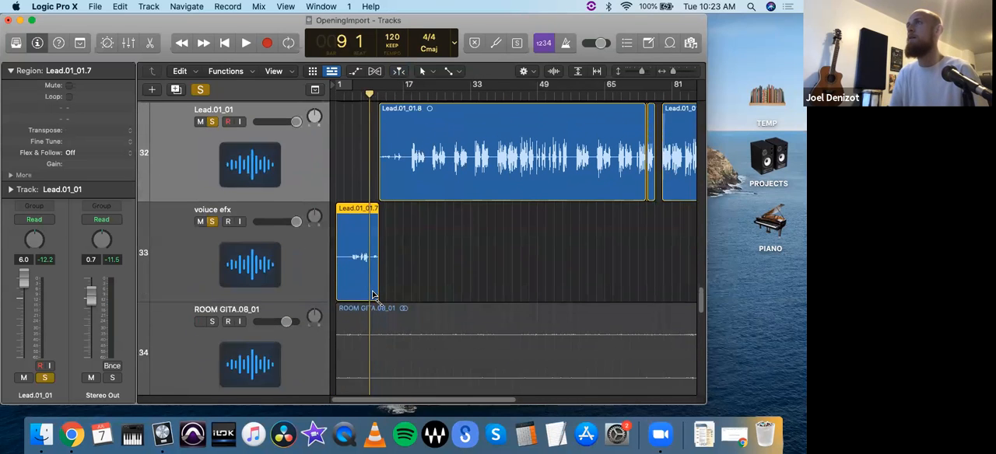
pyautogui.press('super+Up')
pyautogui.press('super+Up')
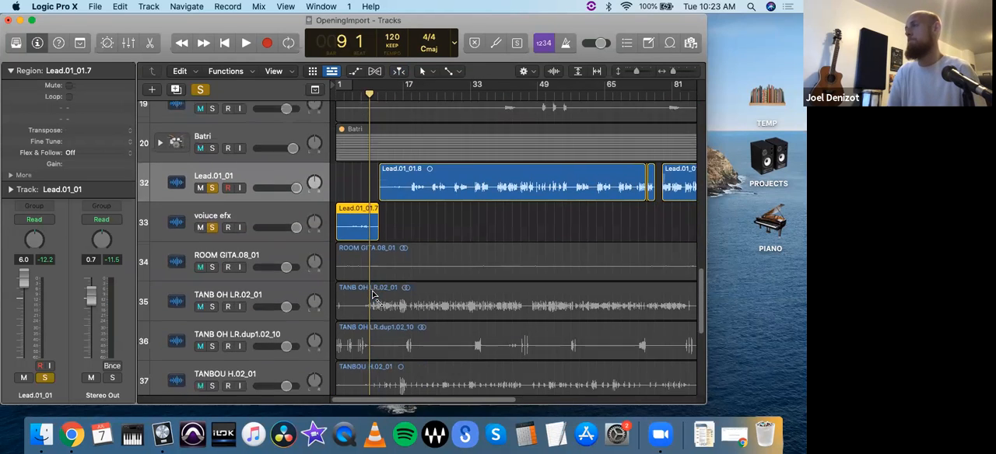
pyautogui.press('super+Up')
pyautogui.press('super+Up')
pyautogui.press('super+Left')
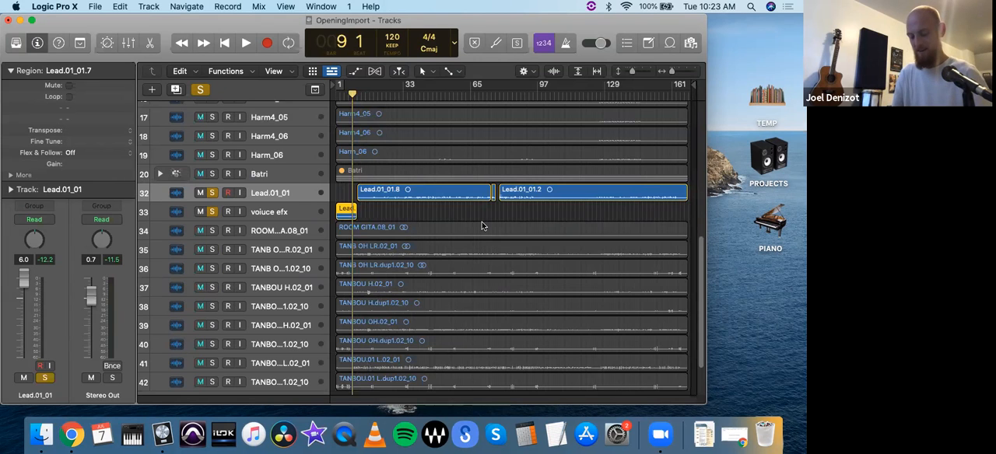
pyautogui.press('super+Up')
pyautogui.press('super+Up')
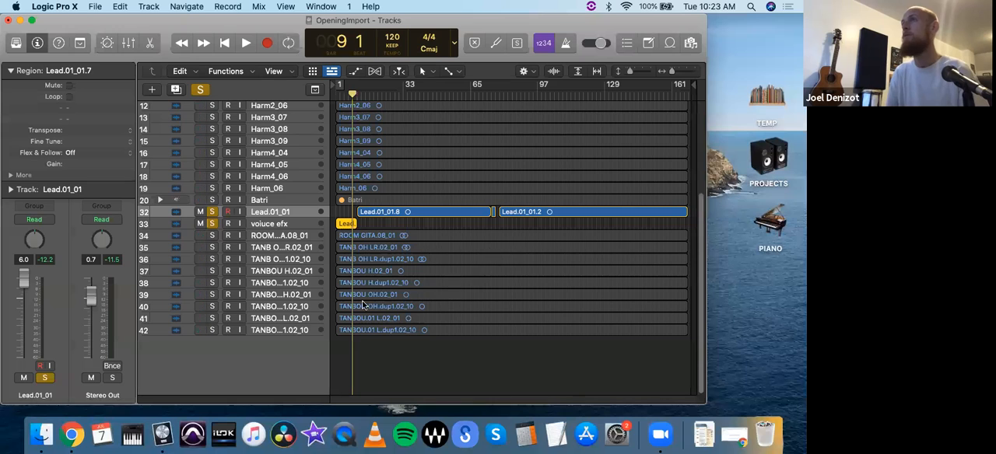
pyautogui.scroll(5, 443, 265)
pyautogui.scroll(-5, 477, 271)
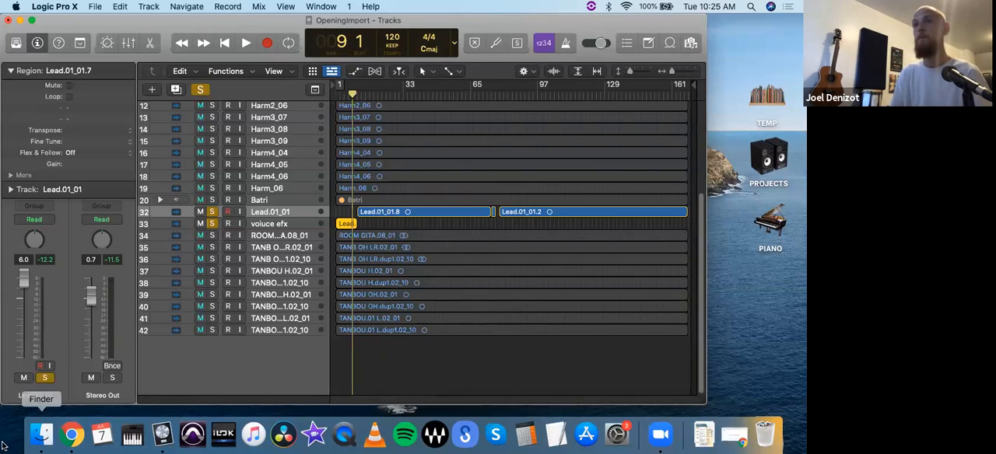
# - Switch to Finder and browse the external drive to the SESSIONS folder in PROJECTS > PRODUCTIONS > AKOUSTIK
pyautogui.click(43, 436)
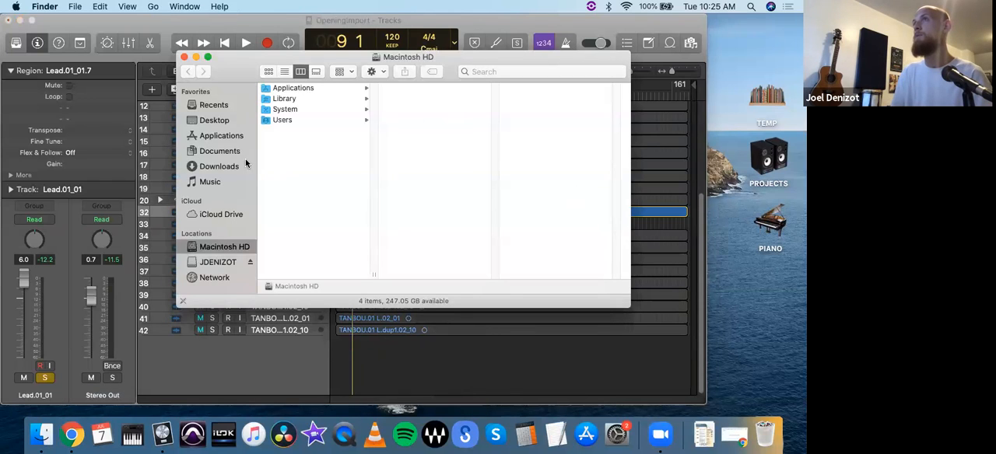
pyautogui.click(221, 266)
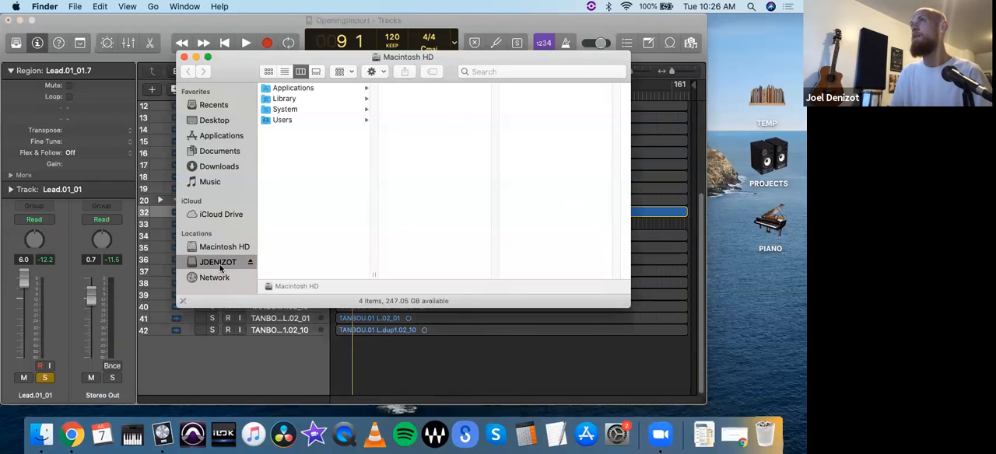
pyautogui.click(300, 152)
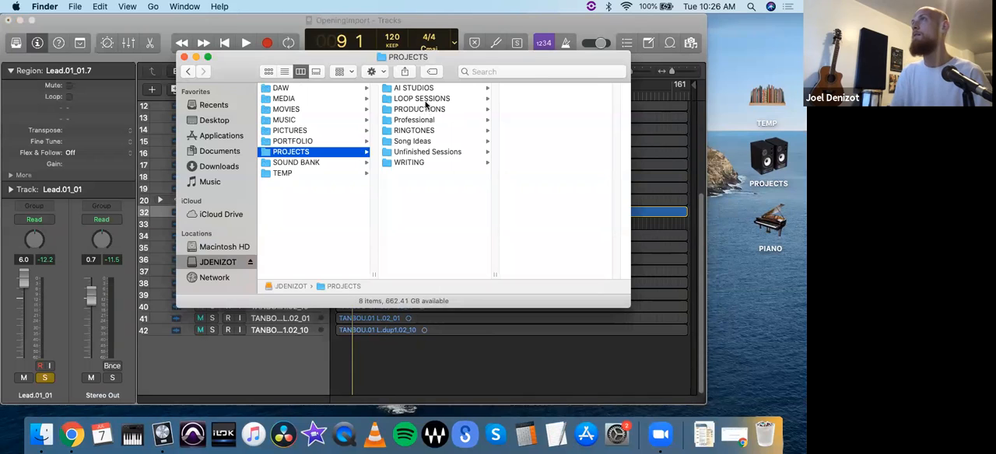
pyautogui.click(425, 100)
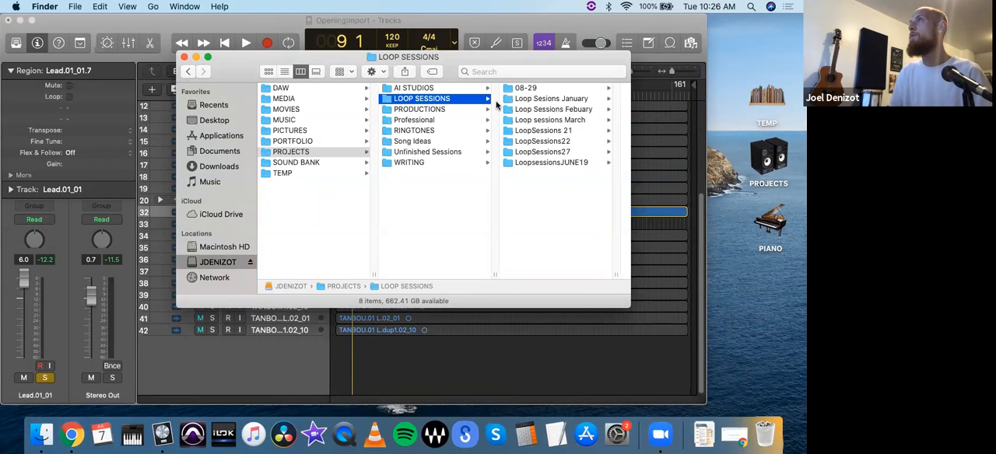
pyautogui.click(467, 110)
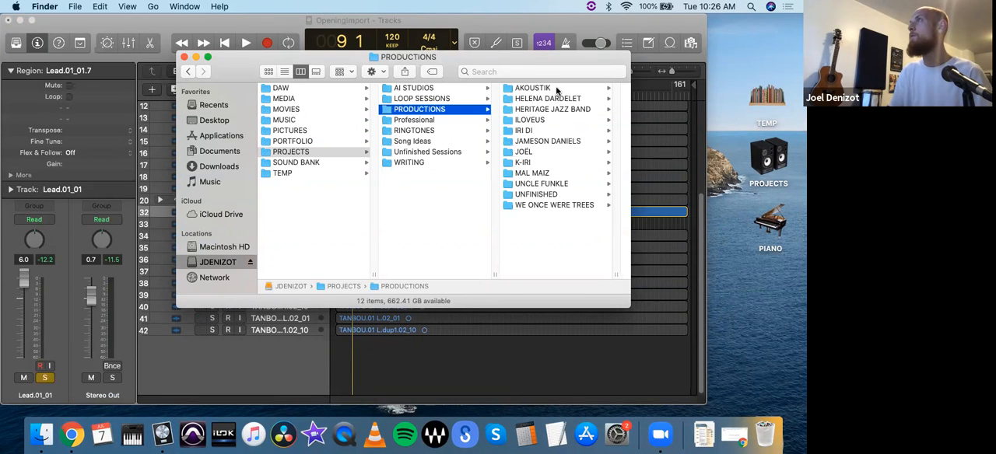
pyautogui.click(533, 88)
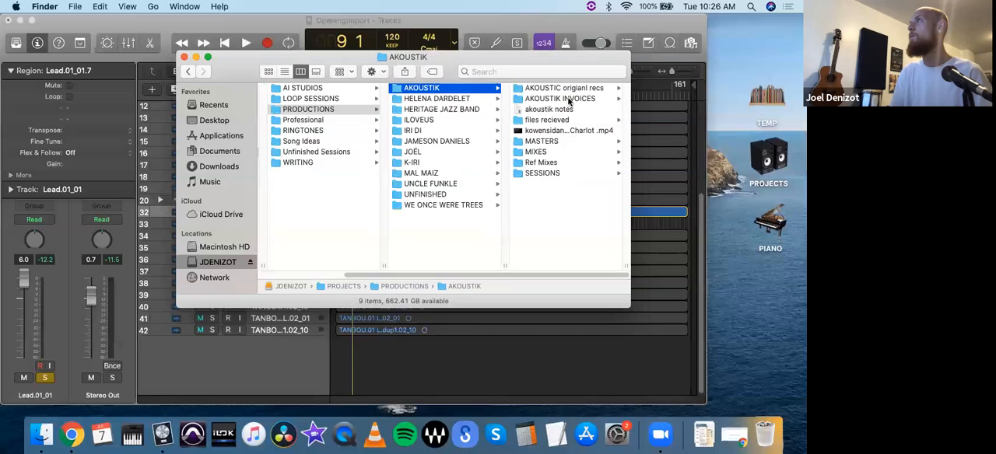
pyautogui.click(545, 173)
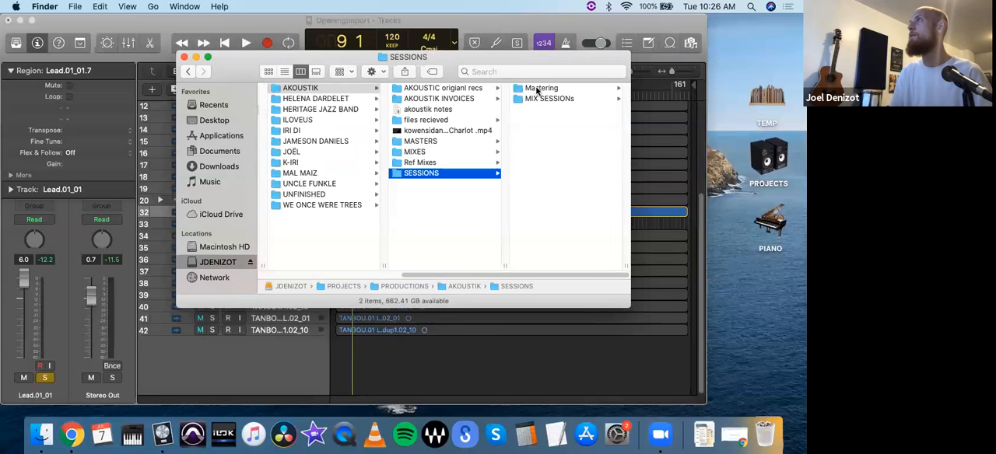
# - Open the DrumsnBass project from MIX SESSIONs > KIJAN > Kijan Mix > Tutorial
pyautogui.click(537, 98)
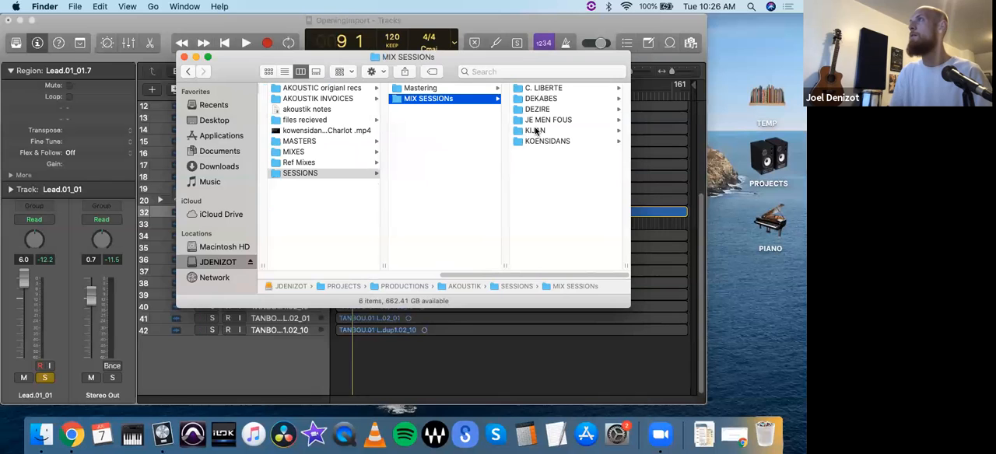
pyautogui.click(536, 131)
pyautogui.click(534, 89)
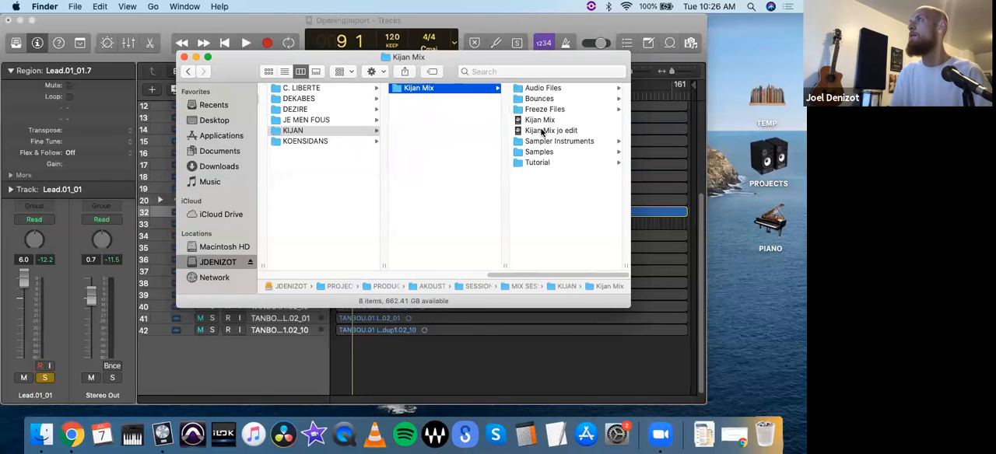
pyautogui.click(537, 162)
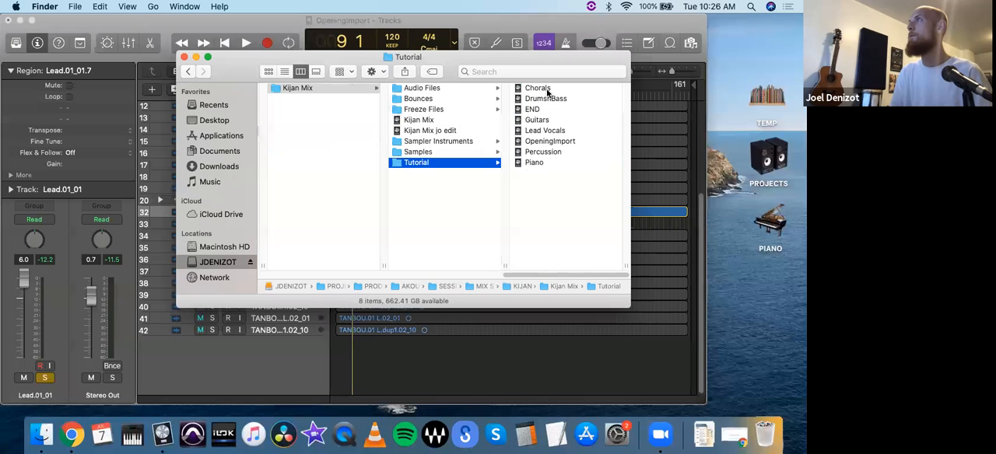
pyautogui.doubleClick(548, 100)
pyautogui.click(504, 164)
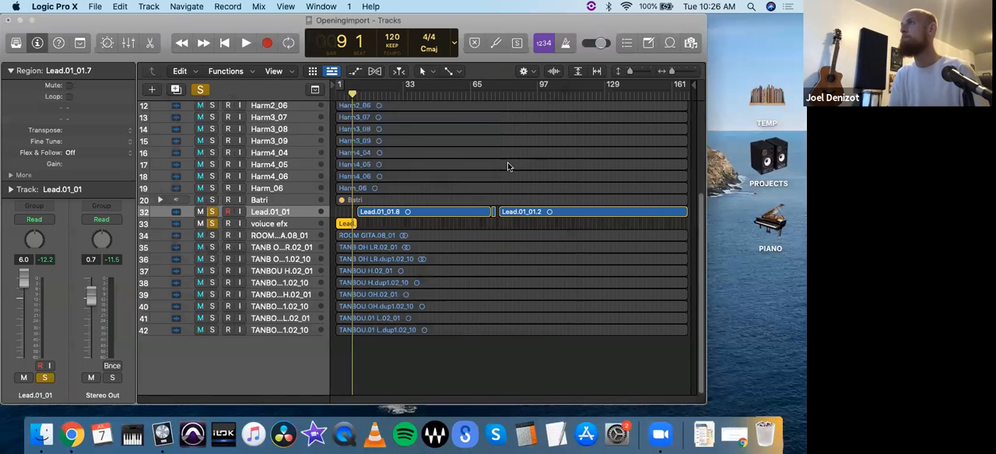
pyautogui.click(486, 165)
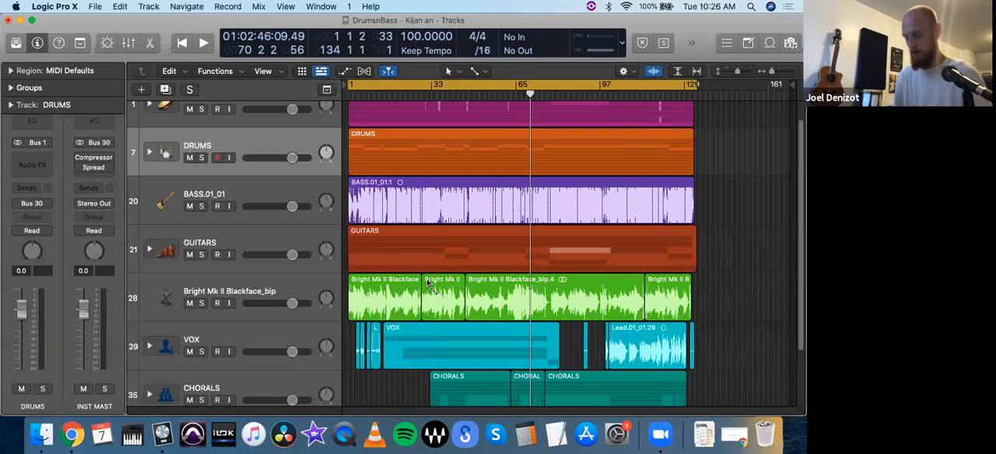
# - Expand the DRUMS track stack and look over the individual drum tracks inside it
pyautogui.press('super+Up')
pyautogui.press('super+Up')
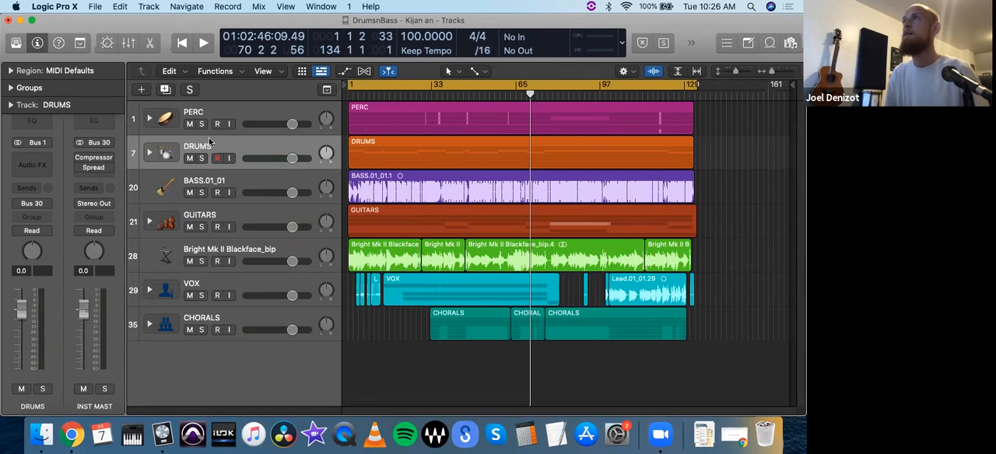
pyautogui.click(239, 148)
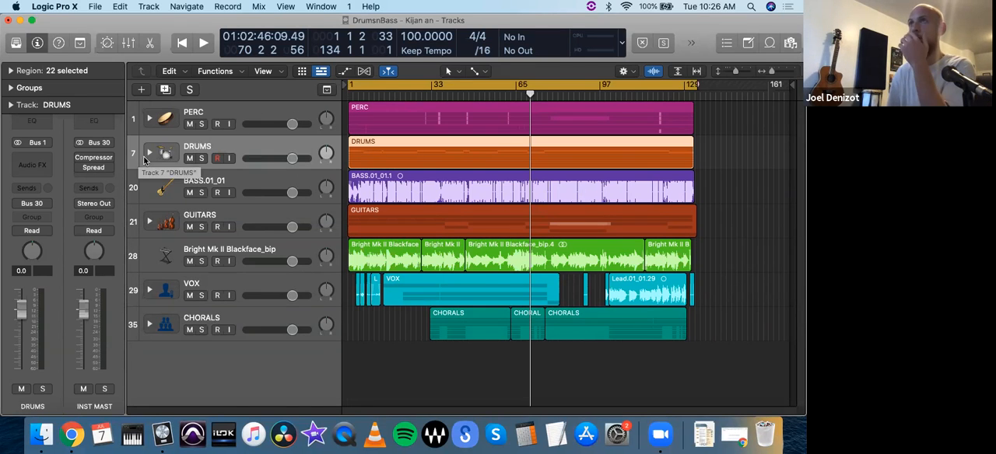
pyautogui.click(149, 153)
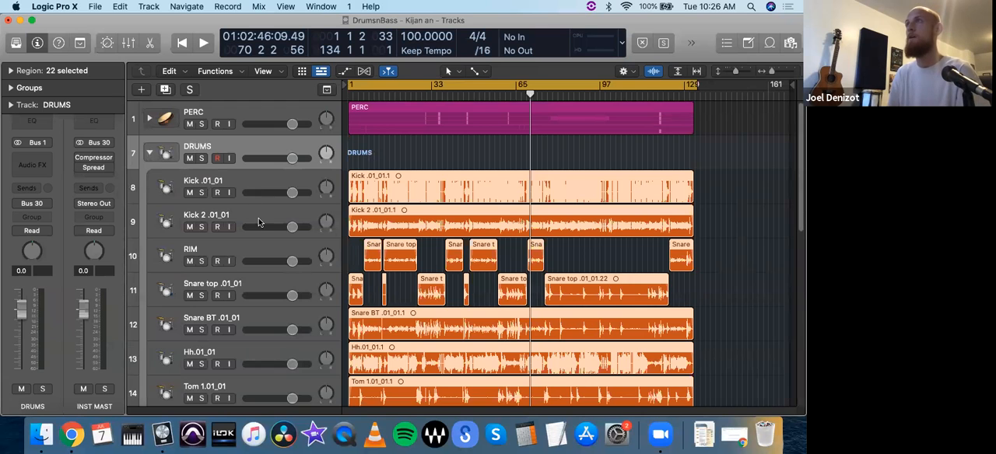
pyautogui.scroll(-5, 263, 226)
pyautogui.scroll(5, 265, 222)
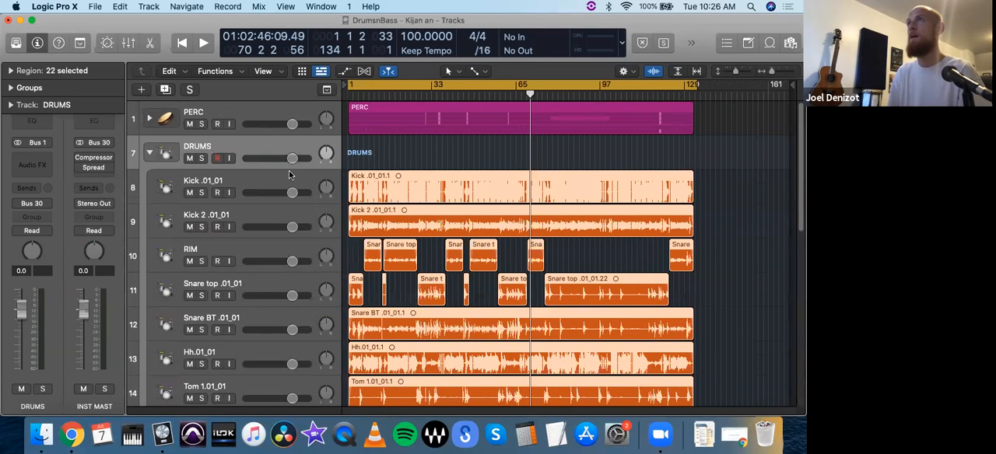
pyautogui.scroll(-3, 318, 225)
pyautogui.scroll(-10, 362, 296)
pyautogui.scroll(10, 364, 299)
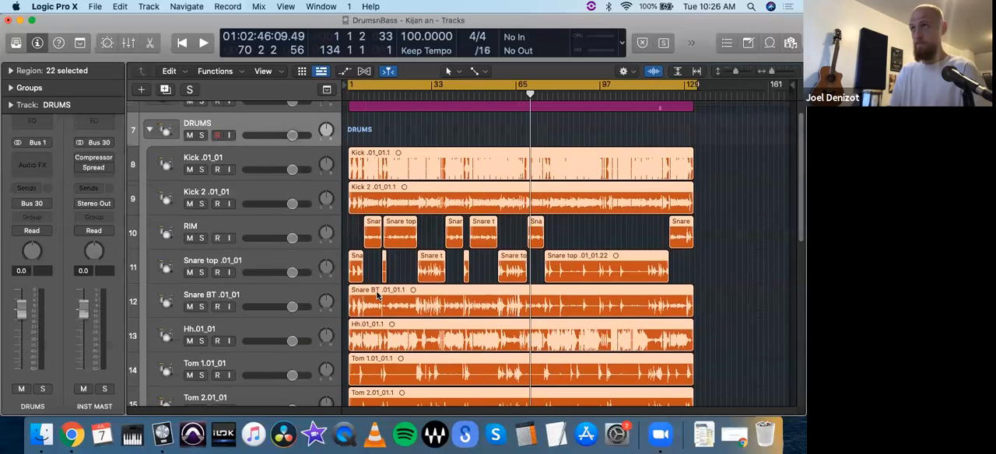
# - Compare the regions on the RIM and Snare top .01_01 tracks and review the remaining drum tracks down to the bass
pyautogui.click(237, 265)
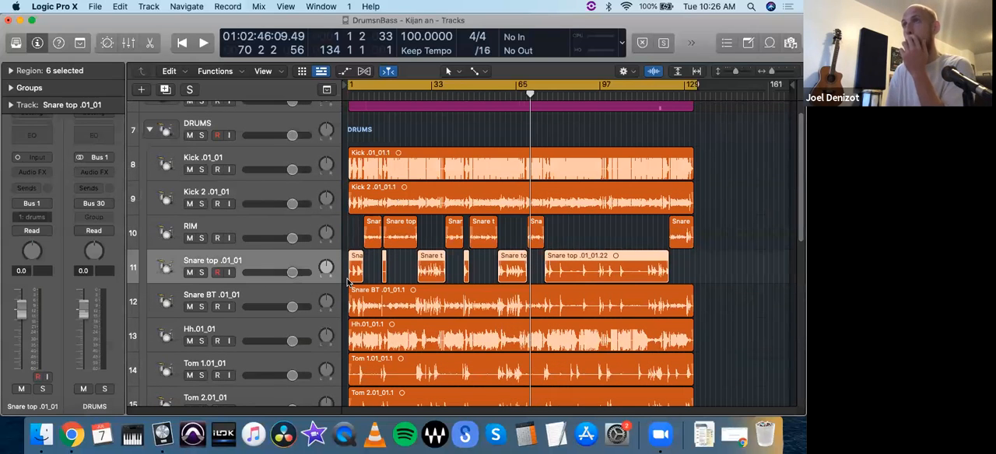
pyautogui.keyDown('shift'); pyautogui.click(245, 224); pyautogui.keyUp('shift')
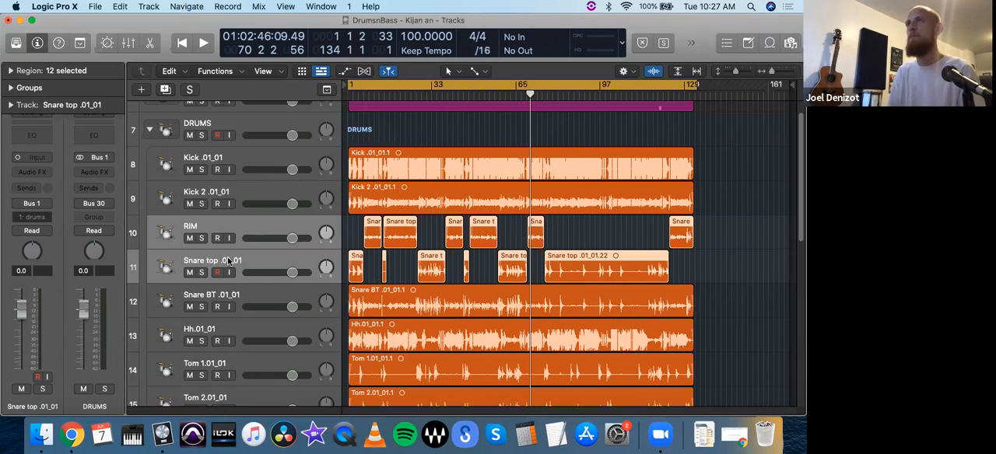
pyautogui.click(228, 226)
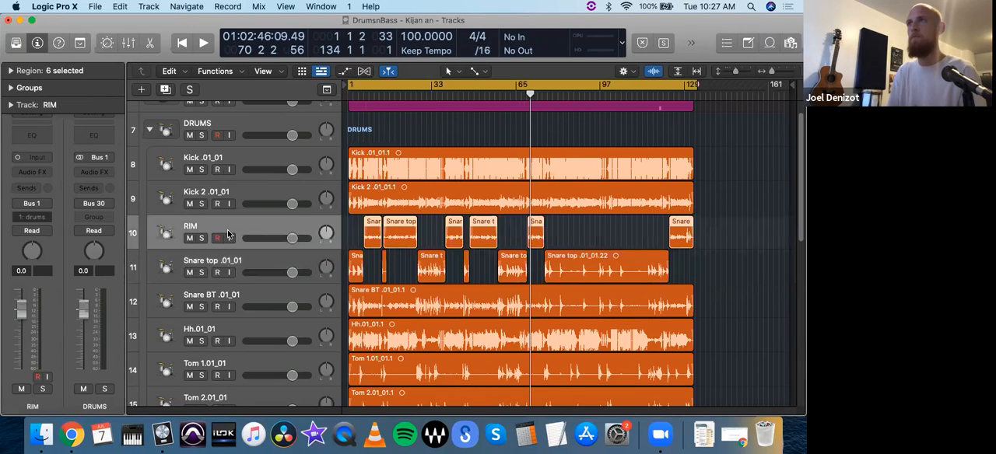
pyautogui.click(227, 263)
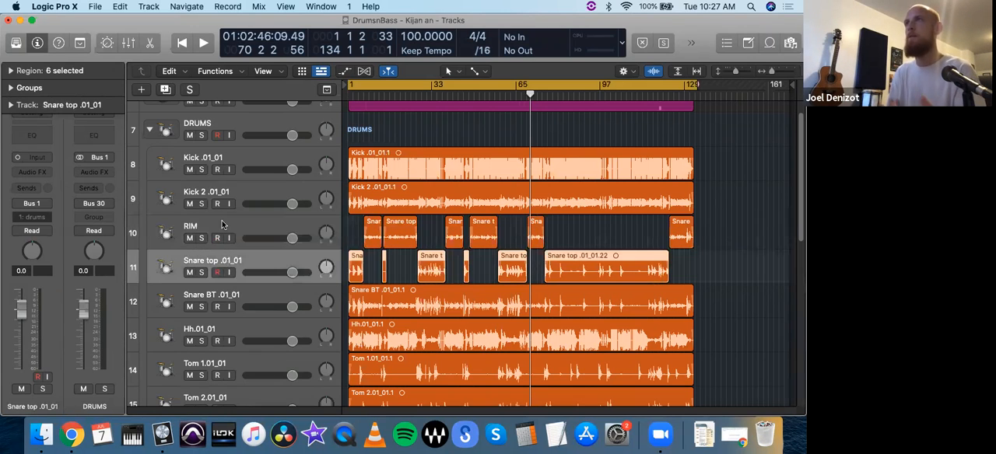
pyautogui.click(222, 225)
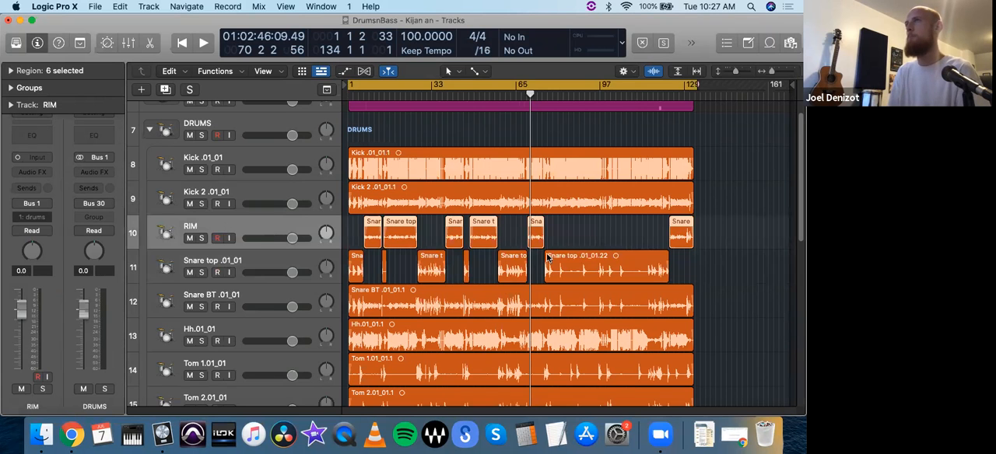
pyautogui.scroll(-1, 520, 288)
pyautogui.scroll(-8, 520, 288)
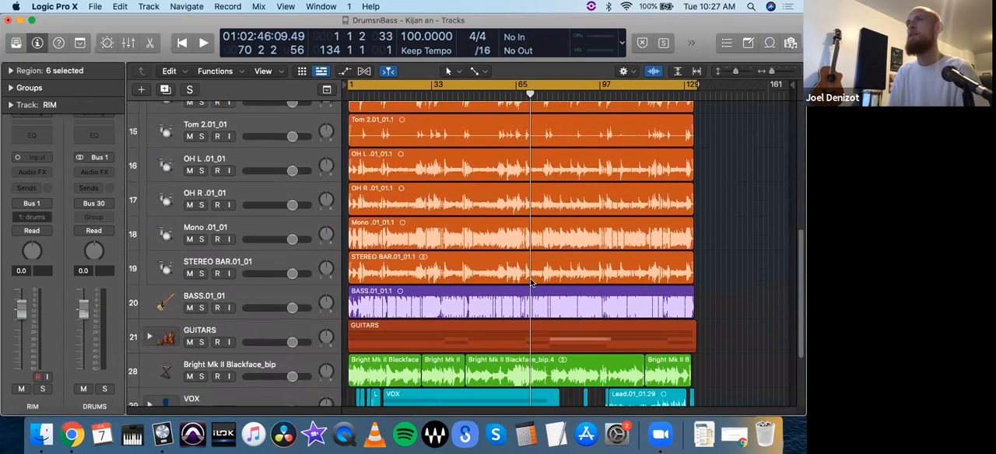
pyautogui.scroll(2, 531, 278)
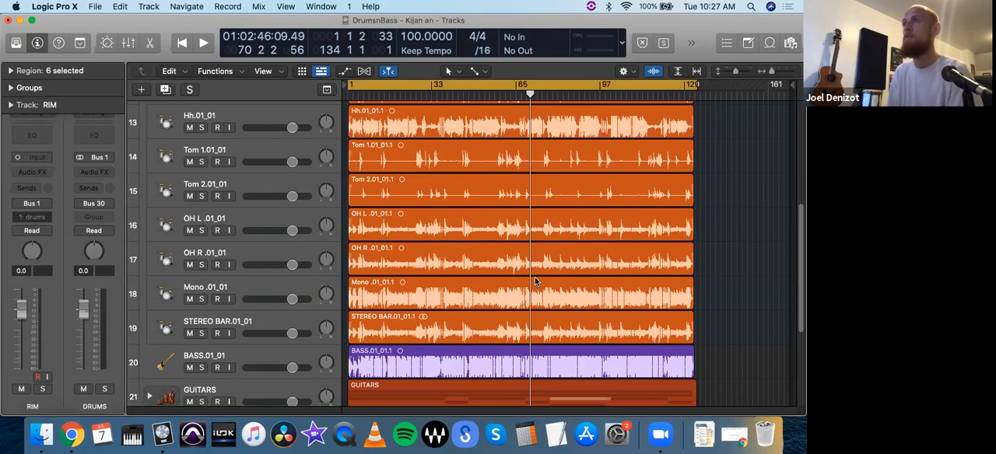
pyautogui.scroll(8, 534, 282)
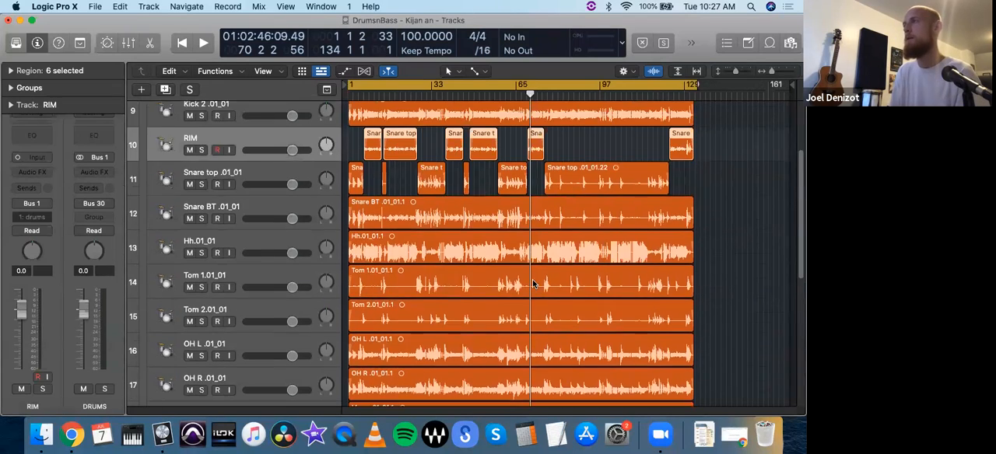
pyautogui.scroll(2, 529, 265)
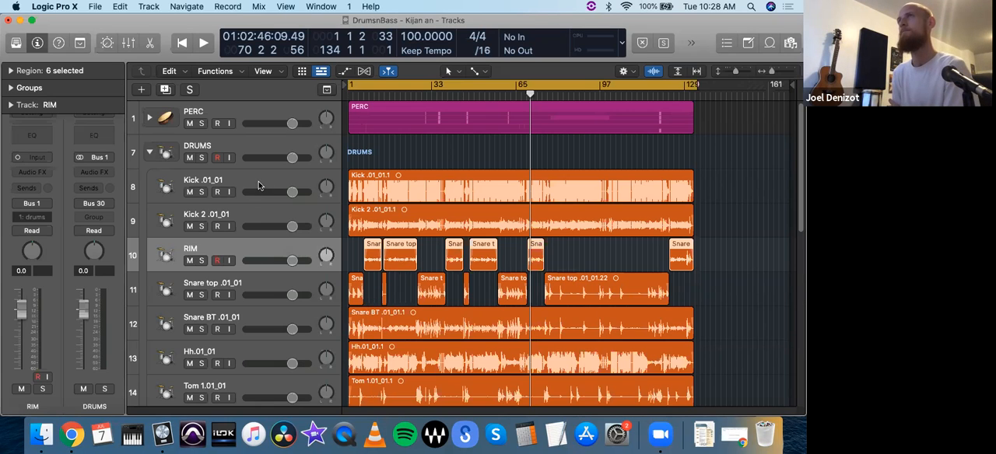
# - Solo the Kick .01_01 track and play it back from bar 28
pyautogui.click(232, 181)
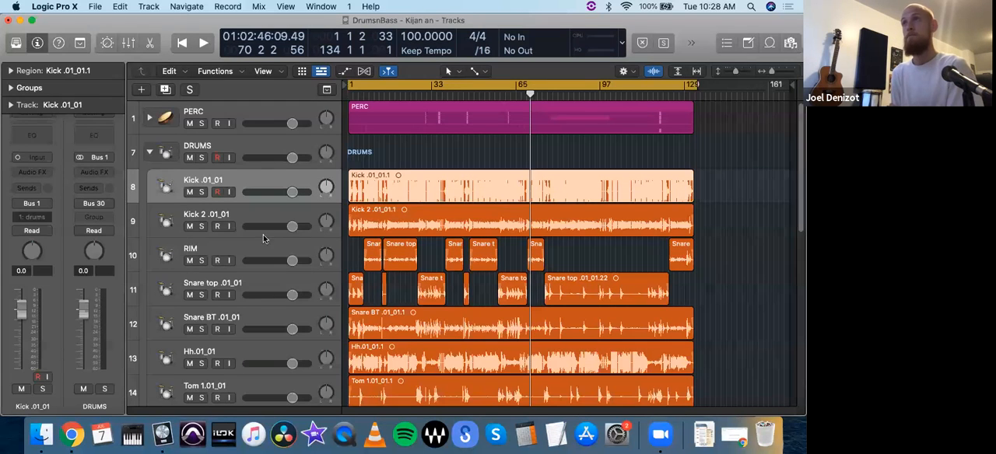
pyautogui.click(202, 192)
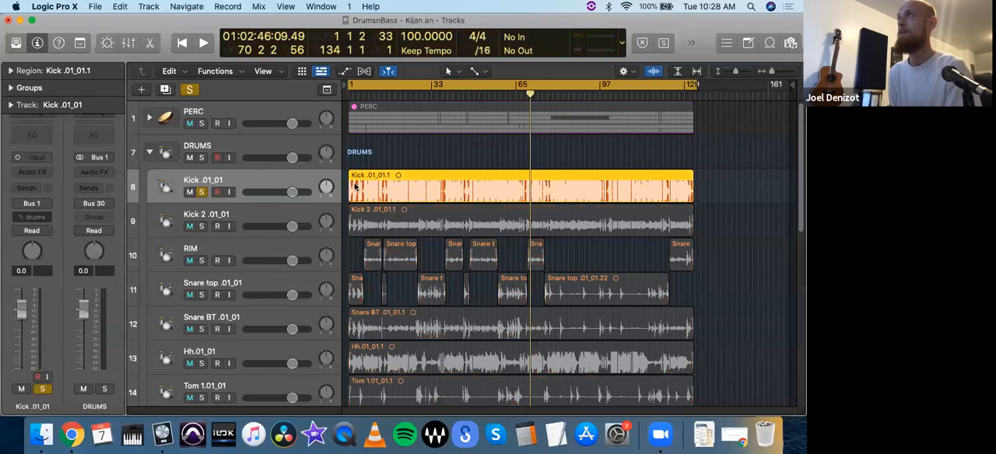
pyautogui.click(418, 100)
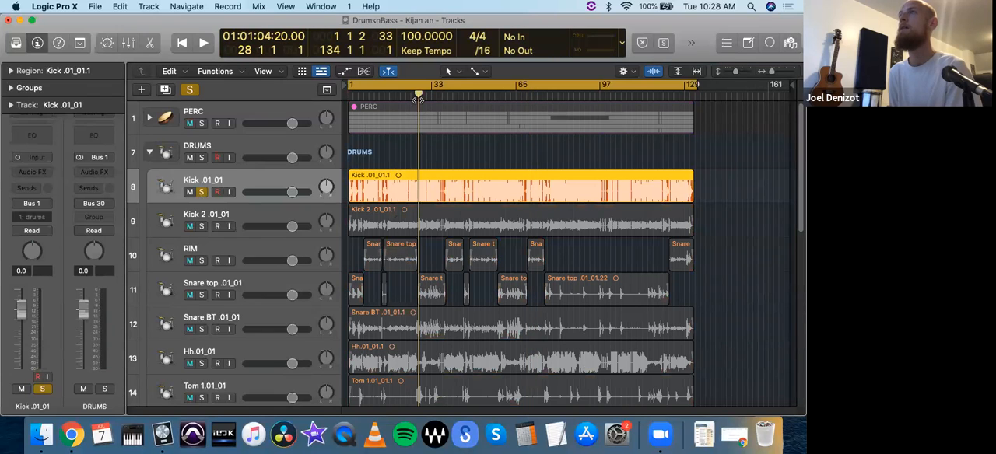
pyautogui.press('space')
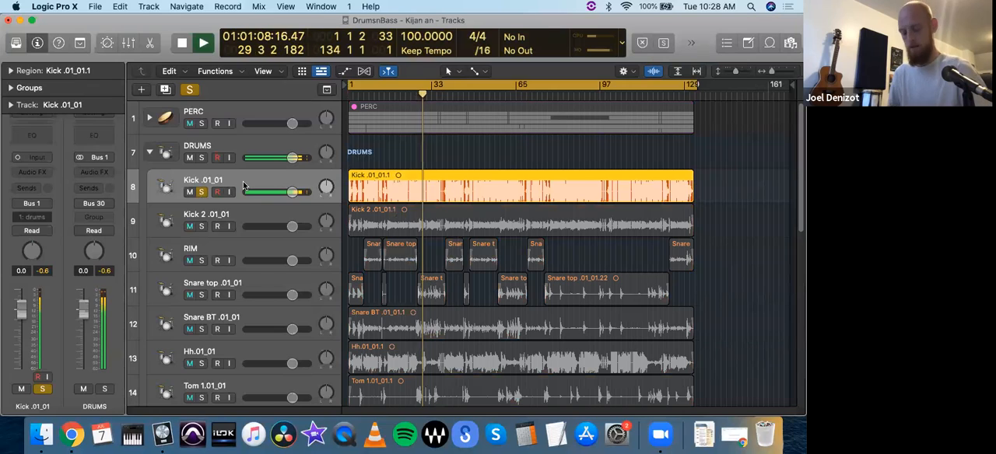
# - Set a cycle range from bar 21 to bar 23 and loop the soloed kick over it
pyautogui.press('super+Right')
pyautogui.press('super+Right')
pyautogui.press('super+Right')
pyautogui.press('super+Right')
pyautogui.press('super+Right')
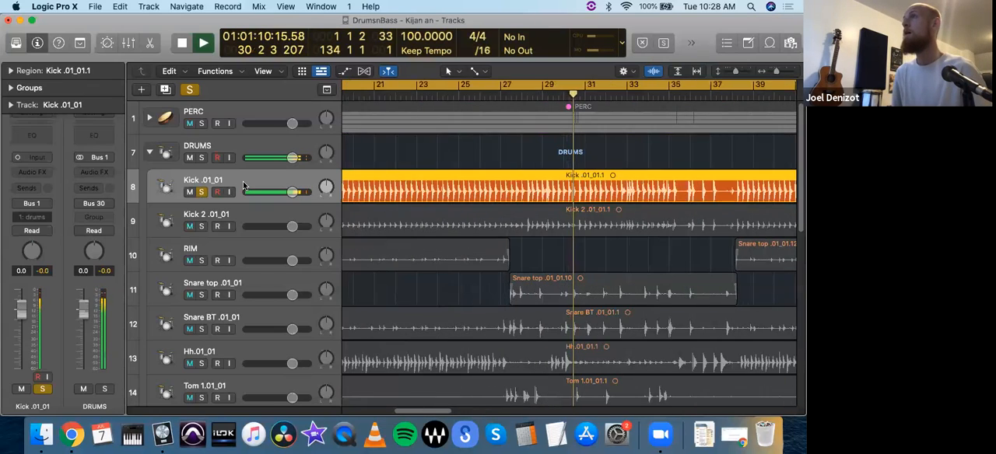
pyautogui.moveTo(379, 84); pyautogui.dragTo(417, 99)
pyautogui.press('b')
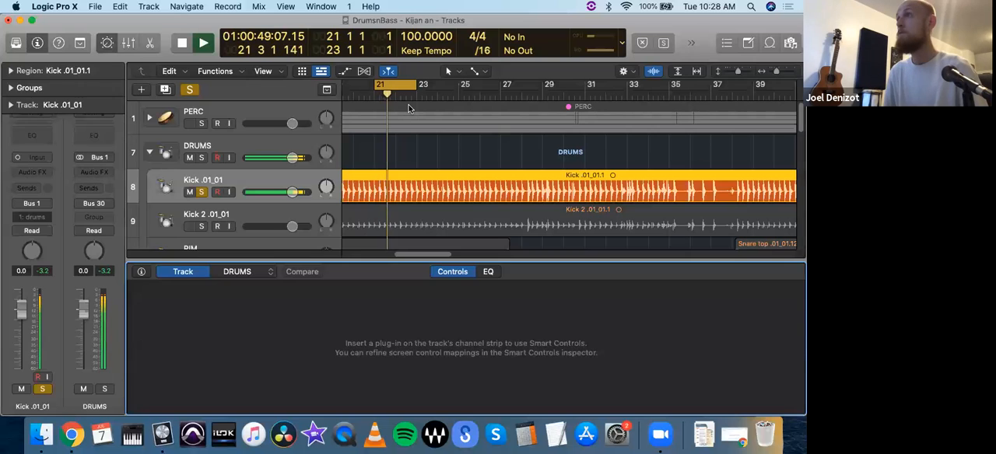
pyautogui.press('n')
pyautogui.press('n')
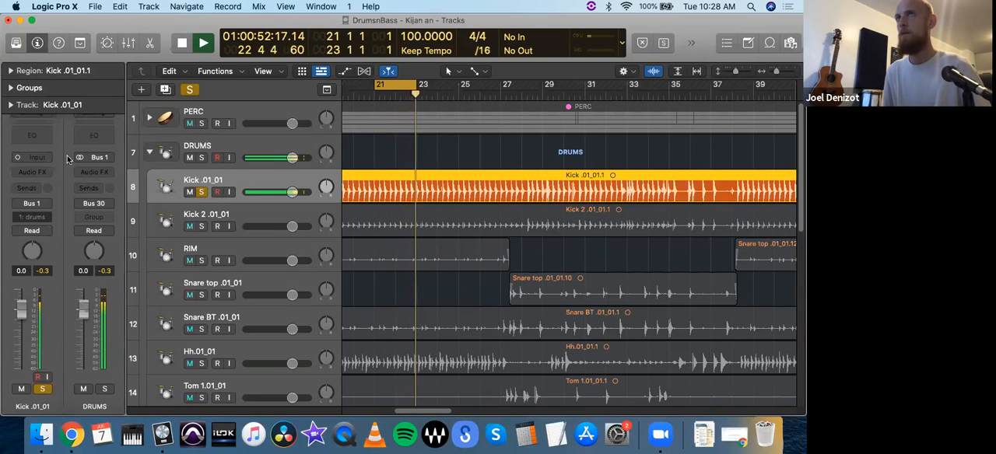
# - Add a Channel EQ to the Kick .01_01 track and cut 4.9 dB at 462 Hz with a Q of 1.40
pyautogui.click(43, 139)
pyautogui.moveTo(408, 171); pyautogui.dragTo(185, 49)
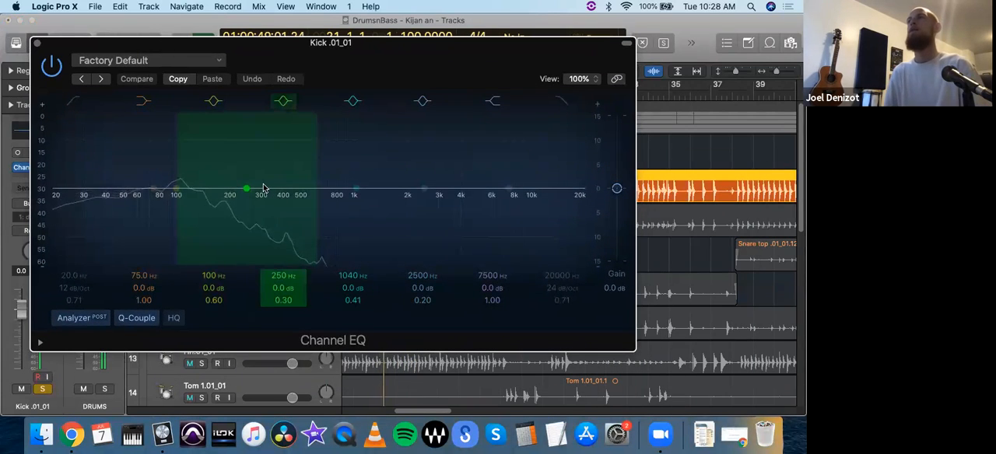
pyautogui.moveTo(247, 190); pyautogui.dragTo(292, 230)
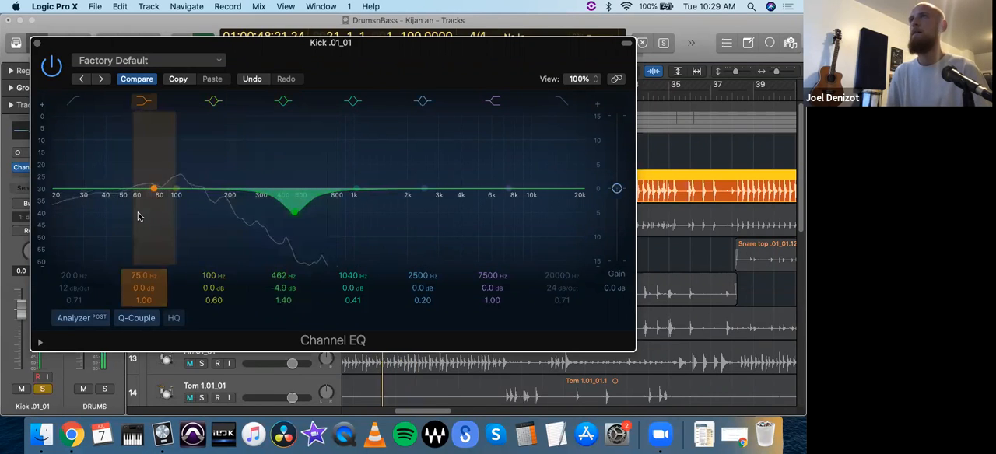
# - Sweep a boosted low peak band through the kick's low end and settle it at 63 Hz, +1.9 dB, Q 1.90
pyautogui.moveTo(178, 192); pyautogui.dragTo(179, 182)
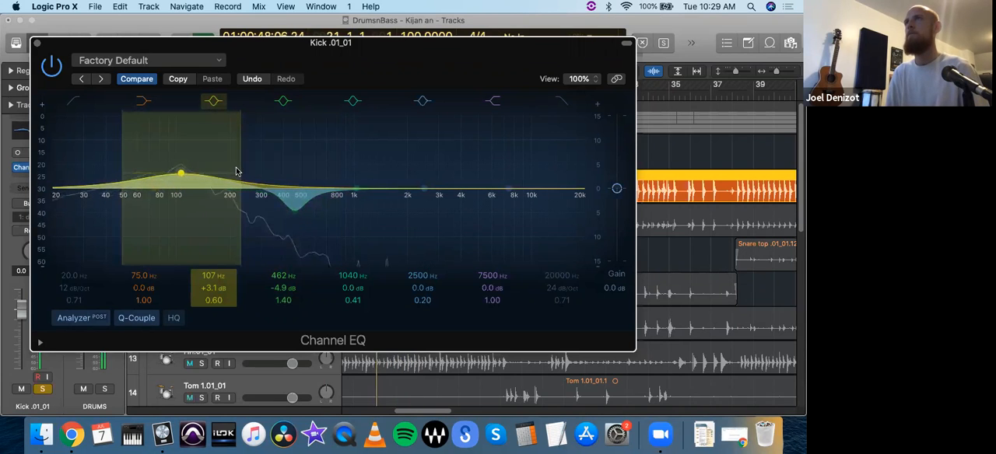
pyautogui.moveTo(239, 169)
pyautogui.mouseDown()
pyautogui.moveTo(206, 173)
pyautogui.moveTo(183, 150)
pyautogui.mouseUp()
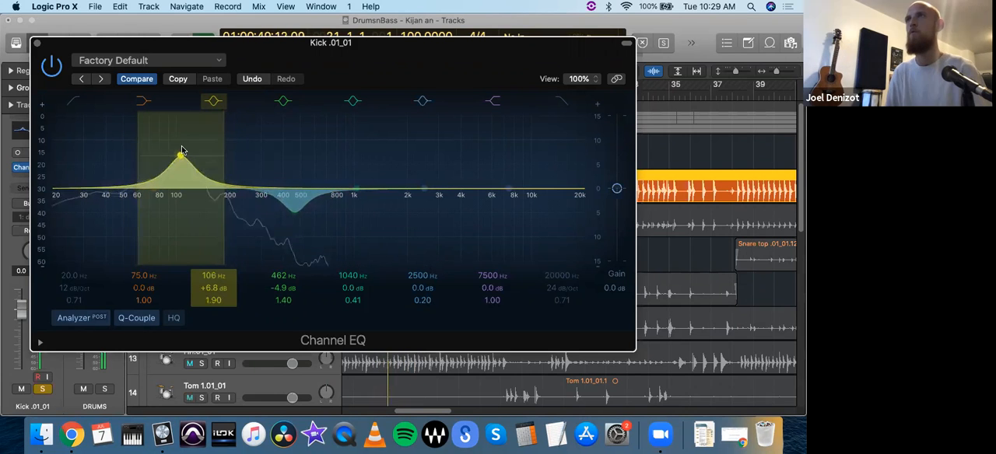
pyautogui.moveTo(177, 118); pyautogui.dragTo(215, 243)
pyautogui.moveTo(209, 170); pyautogui.dragTo(173, 106)
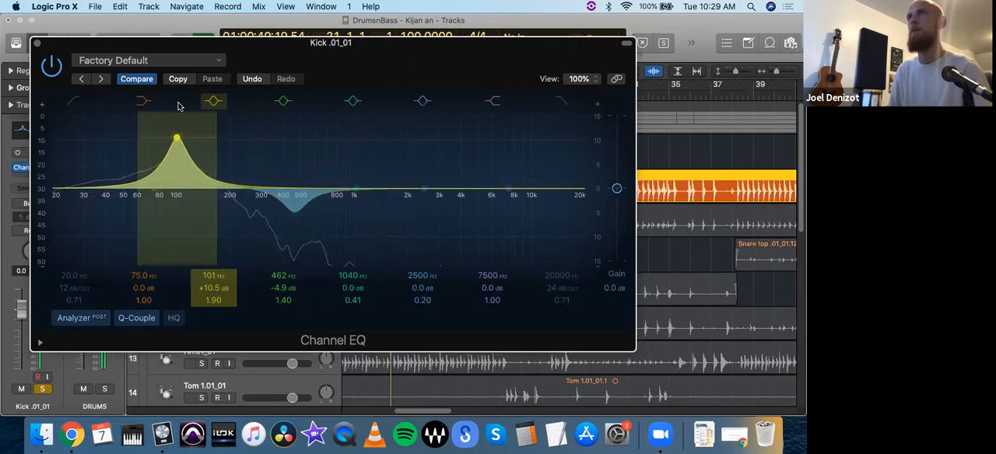
pyautogui.moveTo(178, 105); pyautogui.dragTo(178, 149)
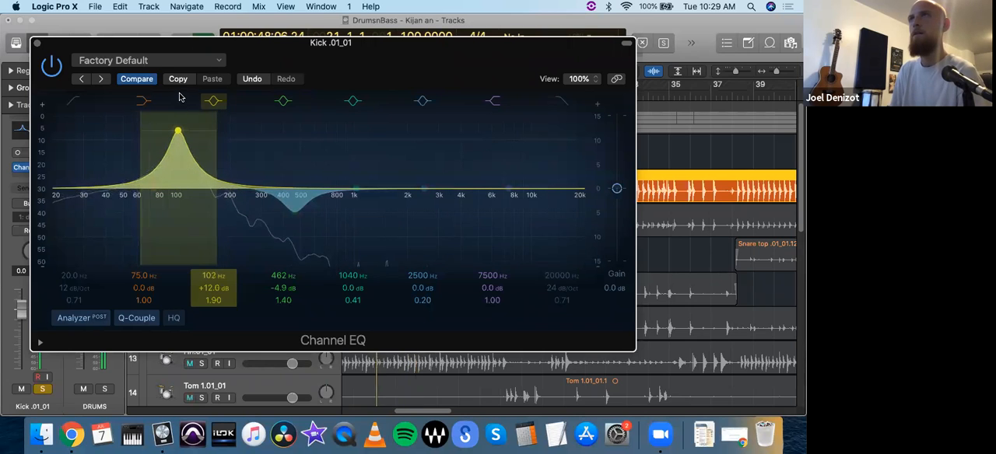
pyautogui.moveTo(177, 98); pyautogui.dragTo(140, 99)
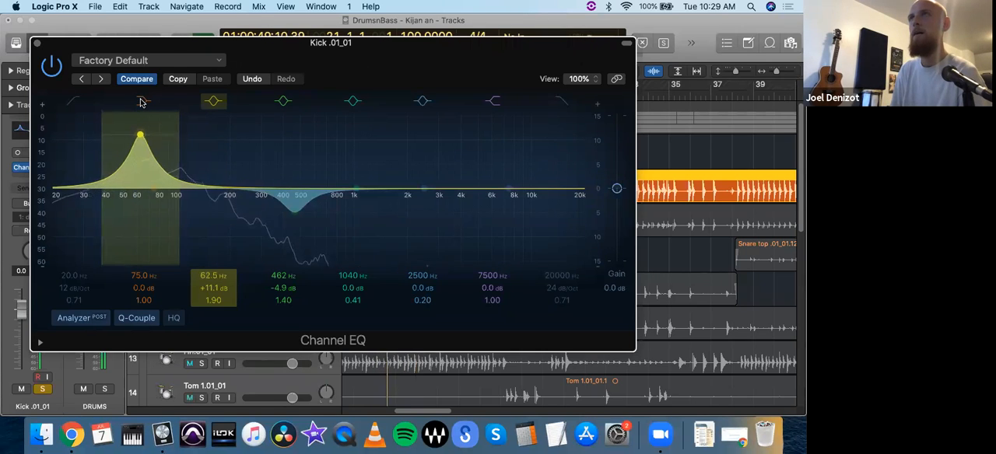
pyautogui.moveTo(141, 108)
pyautogui.mouseDown()
pyautogui.moveTo(141, 131)
pyautogui.moveTo(144, 114)
pyautogui.mouseUp()
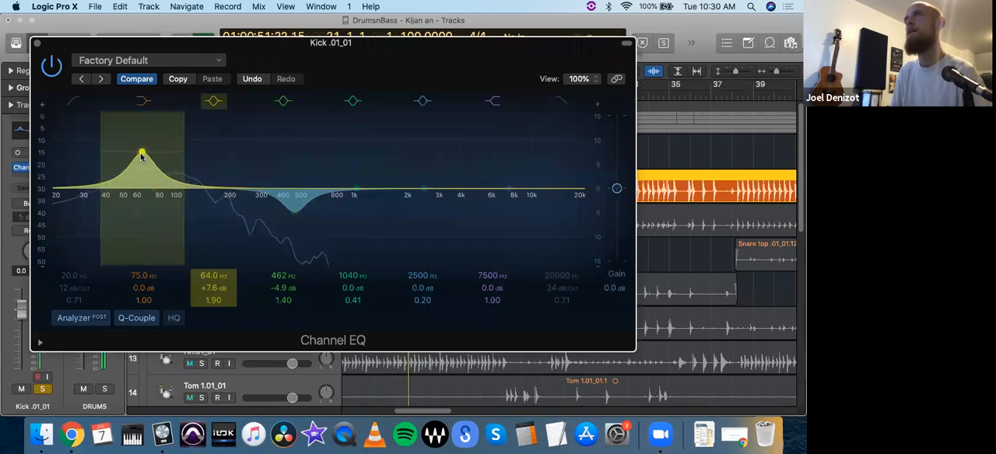
pyautogui.moveTo(138, 167); pyautogui.dragTo(138, 189)
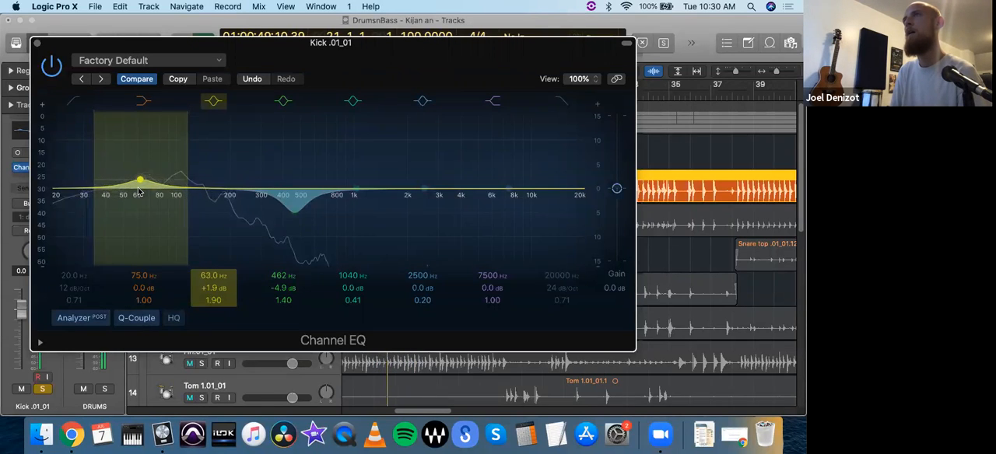
# - Try the high shelf at 1520 Hz and a high-cut filter at 20000 Hz in the kick's Channel EQ
pyautogui.moveTo(506, 191); pyautogui.dragTo(382, 193)
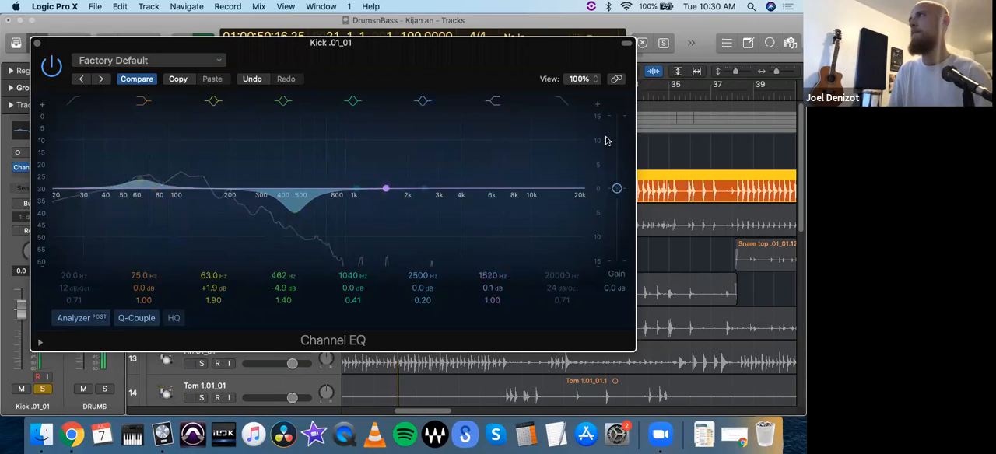
pyautogui.click(564, 102)
pyautogui.moveTo(562, 199)
pyautogui.mouseDown()
pyautogui.moveTo(272, 228)
pyautogui.moveTo(580, 206)
pyautogui.mouseUp()
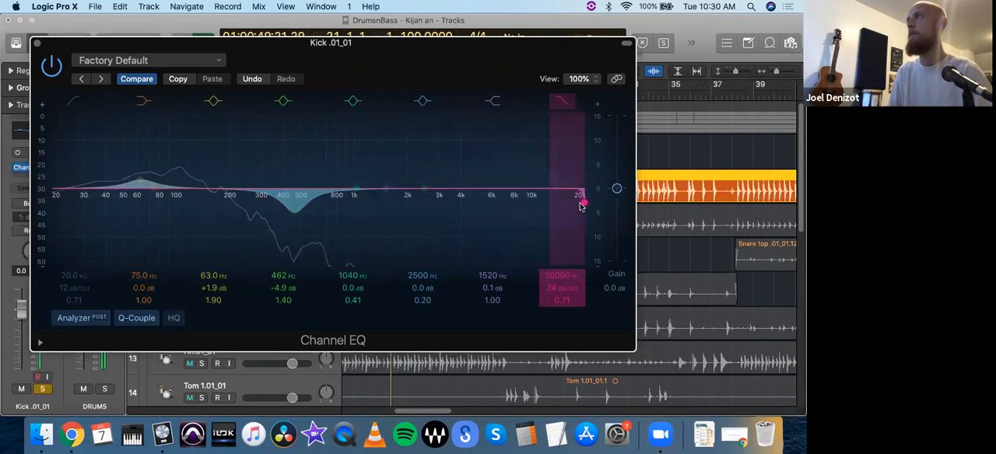
pyautogui.click(563, 101)
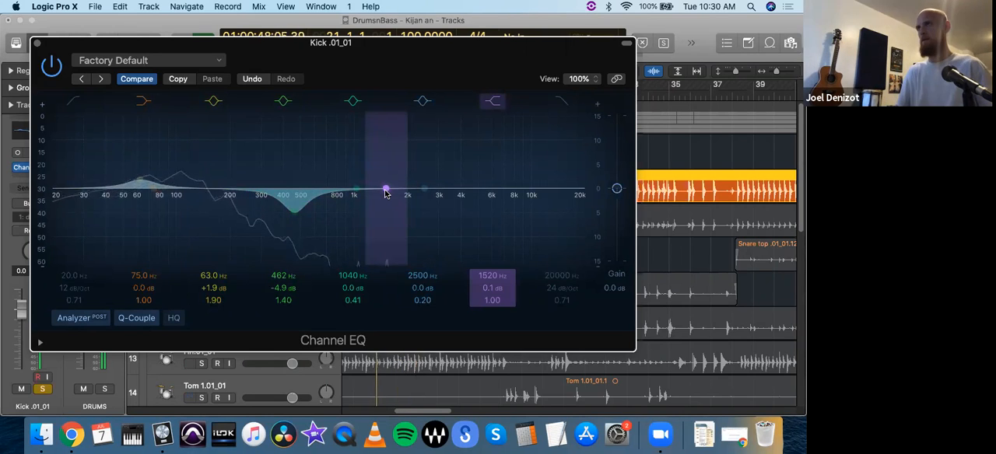
# - Set the high shelf to 1140 Hz with a +0.6 dB gain and close the kick's Channel EQ
pyautogui.moveTo(384, 189); pyautogui.dragTo(397, 190)
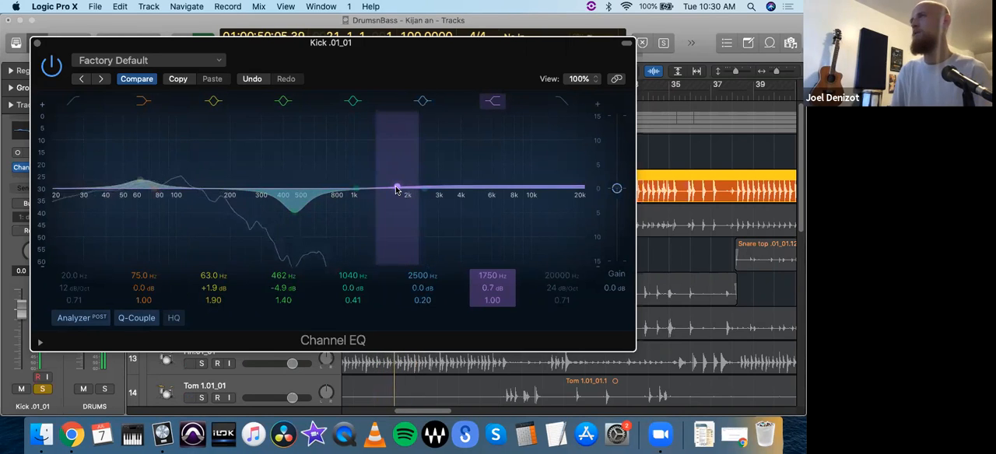
pyautogui.moveTo(396, 190); pyautogui.dragTo(365, 219)
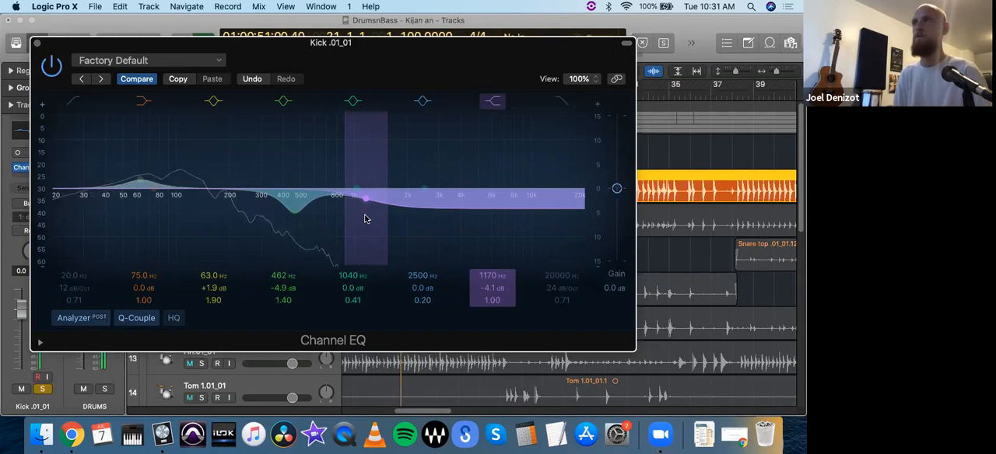
pyautogui.moveTo(368, 195); pyautogui.dragTo(364, 174)
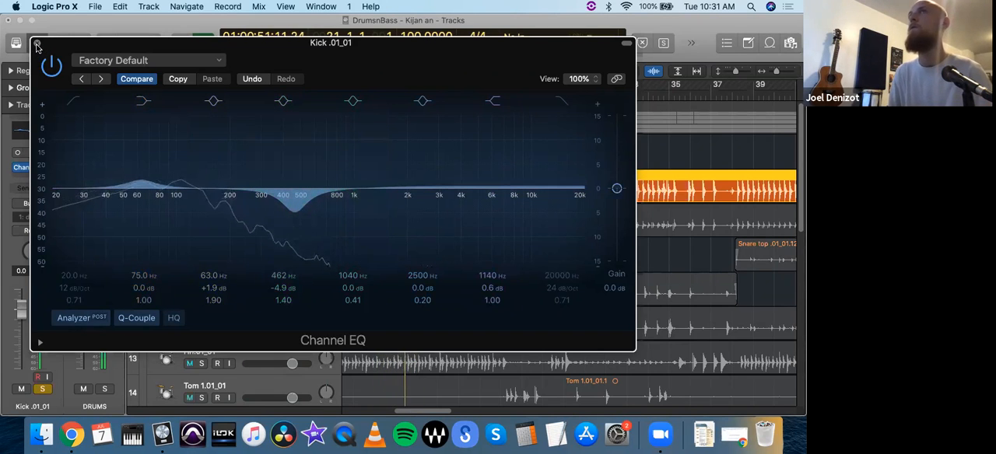
pyautogui.click(37, 46)
# - Insert the mono Waves PuigTec EQP1A plug-in after the Channel EQ on the kick track
pyautogui.click(41, 178)
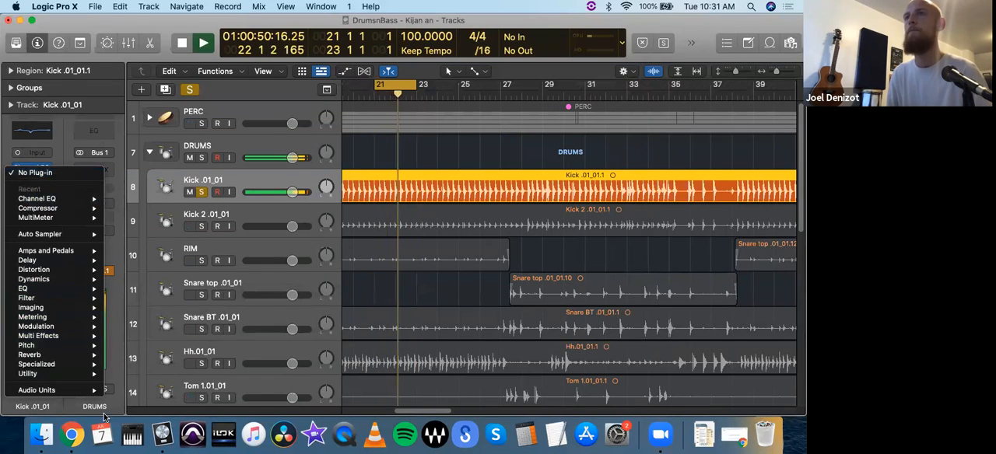
pyautogui.moveTo(47, 389)
pyautogui.moveTo(128, 406)
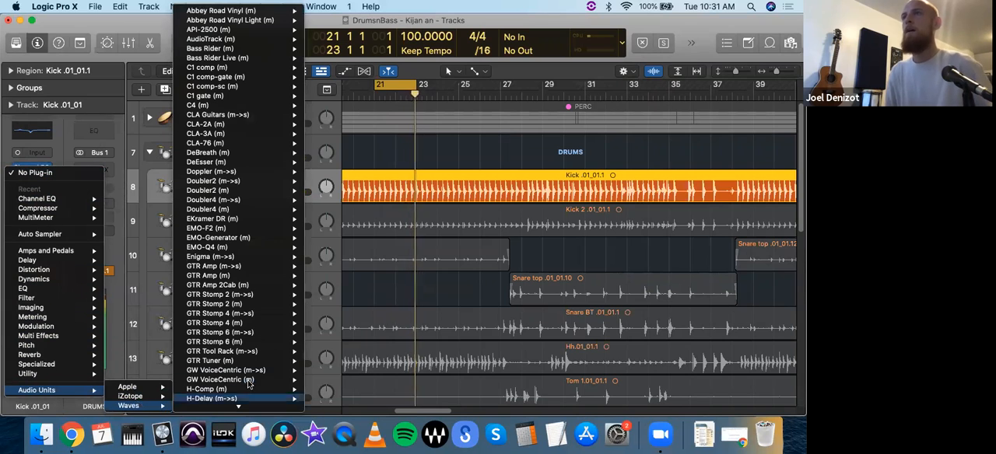
pyautogui.moveTo(251, 411)
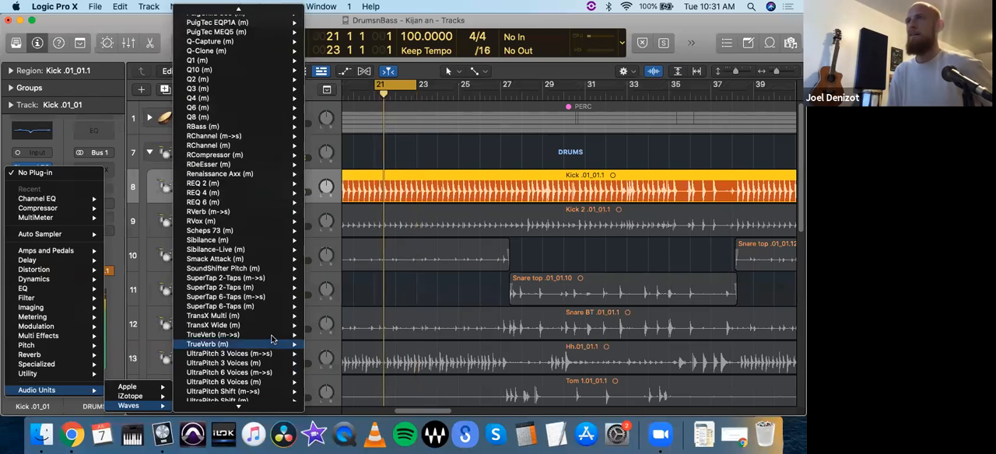
pyautogui.moveTo(254, 9)
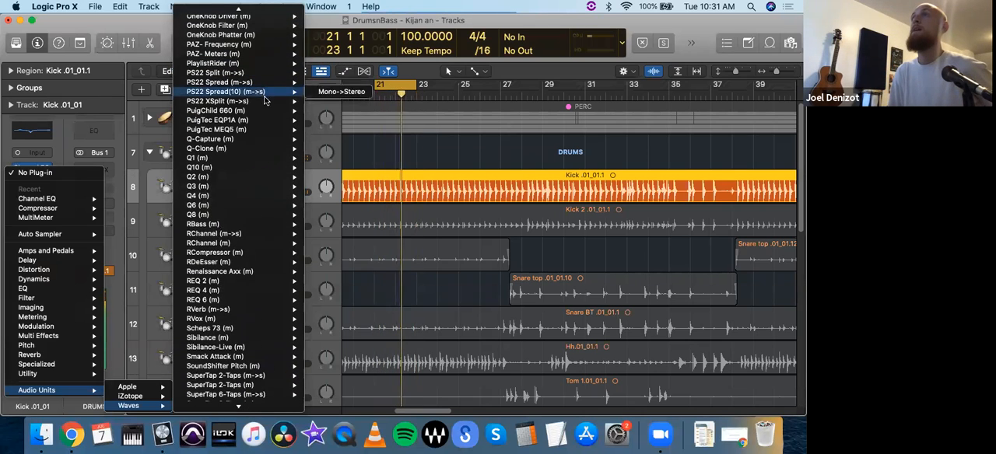
pyautogui.moveTo(272, 113)
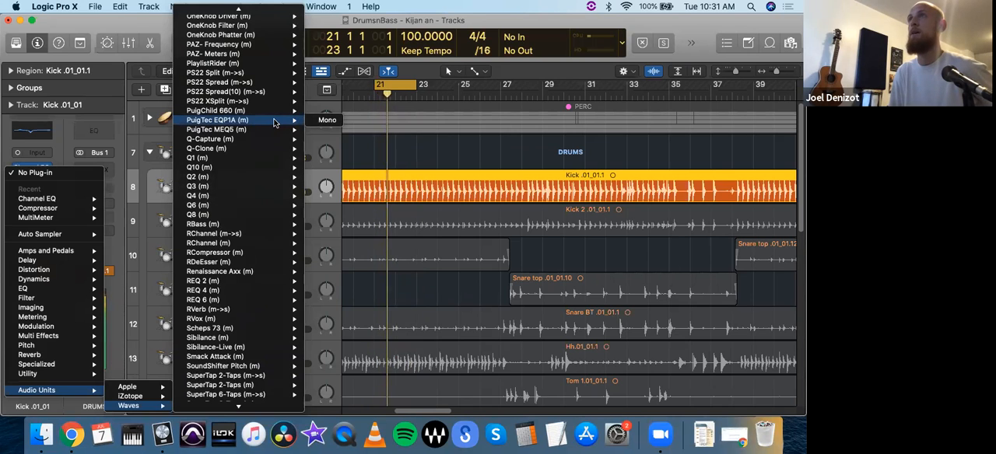
pyautogui.click(311, 122)
pyautogui.moveTo(410, 167); pyautogui.dragTo(199, 84)
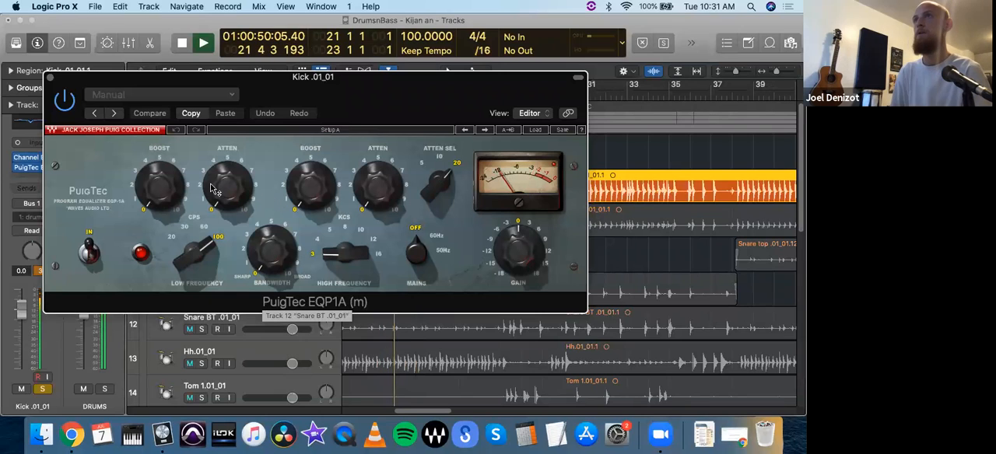
# - Set the PuigTec low frequency to 60 CPS and its low boost to about 3, and close the plug-in
pyautogui.moveTo(165, 201); pyautogui.dragTo(164, 187)
pyautogui.moveTo(210, 270); pyautogui.dragTo(198, 227)
pyautogui.moveTo(162, 192); pyautogui.dragTo(162, 185)
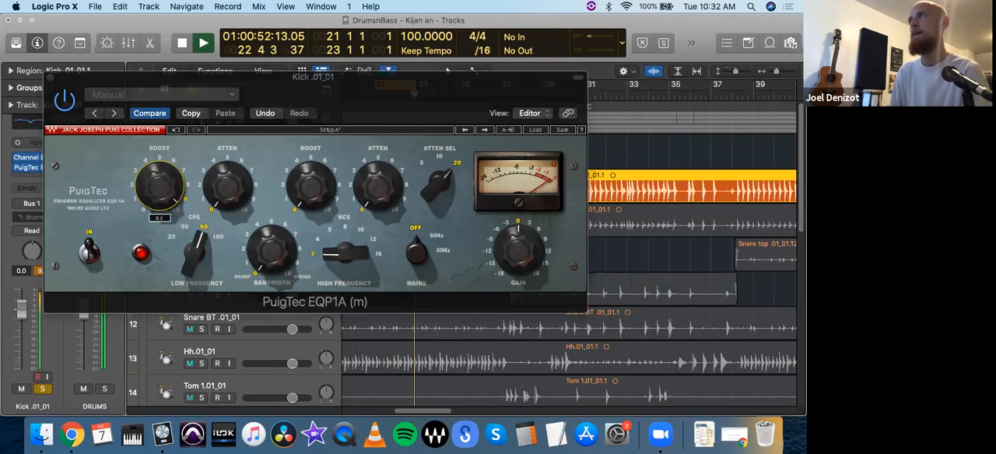
pyautogui.moveTo(161, 176); pyautogui.dragTo(161, 191)
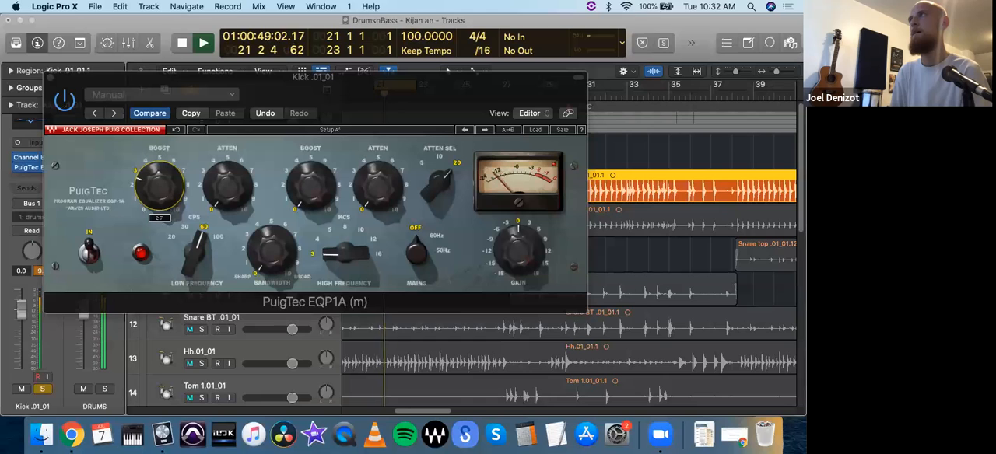
pyautogui.click(48, 78)
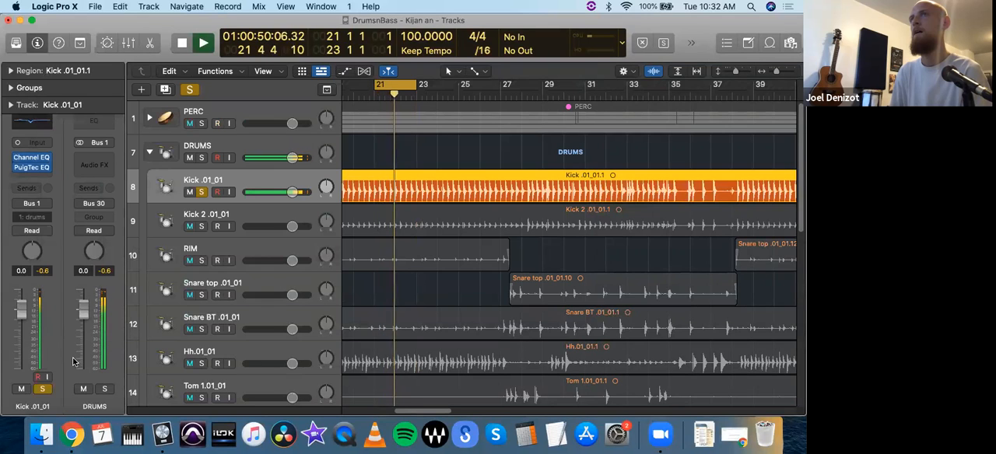
# - Reset the kick's peak level reading, reduce the PuigTec low boost to about 1, and close the plug-in
pyautogui.click(44, 271)
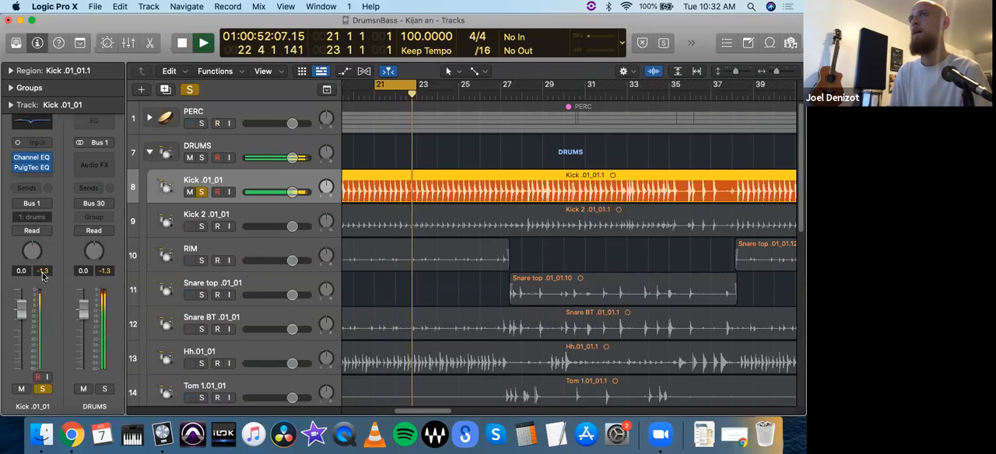
pyautogui.click(31, 168)
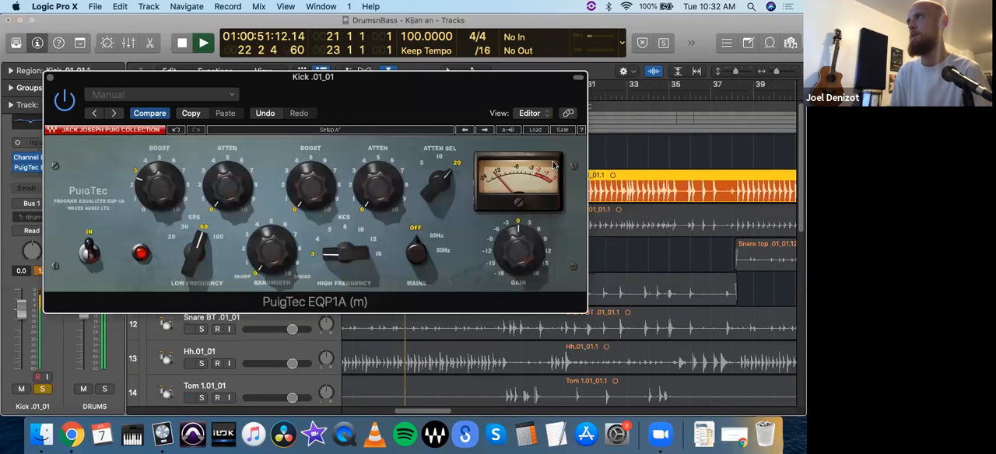
pyautogui.moveTo(162, 186); pyautogui.dragTo(162, 204)
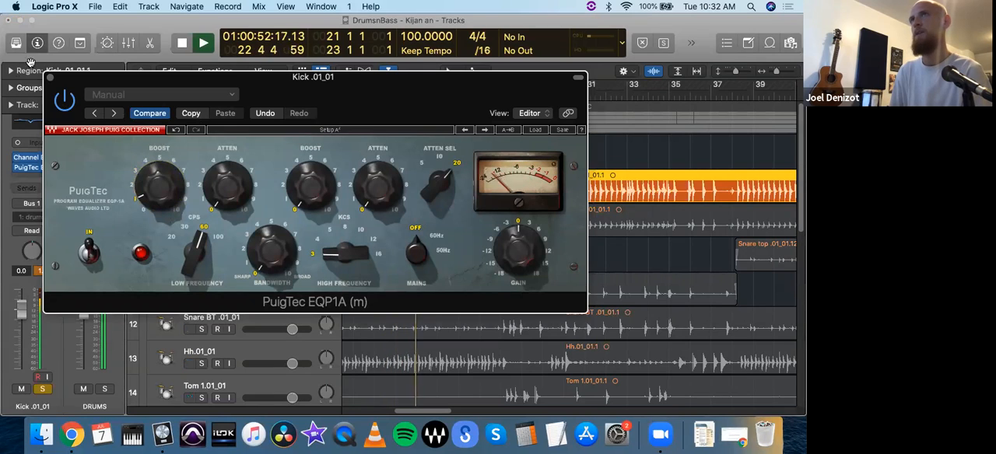
pyautogui.click(50, 78)
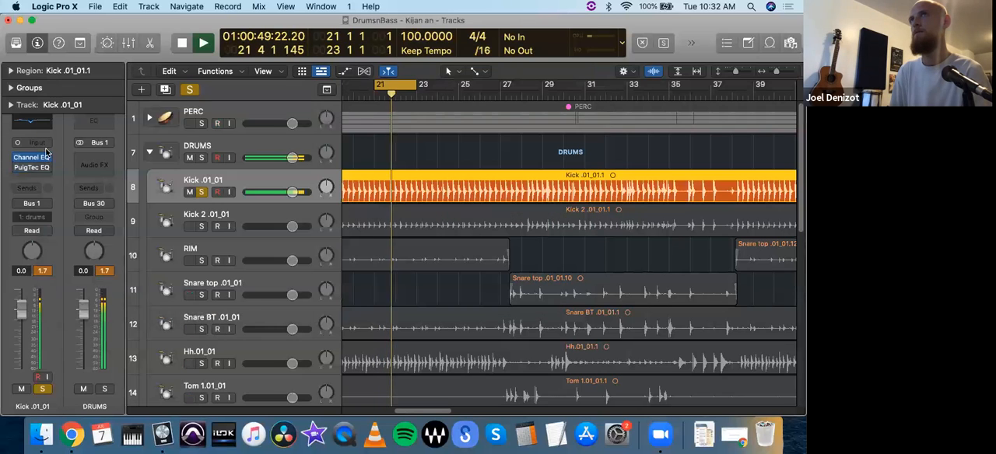
# - Remove the PuigTec EQ from the kick track and insert Logic's Compressor after the Channel EQ in its place
pyautogui.click(47, 169)
pyautogui.click(37, 218)
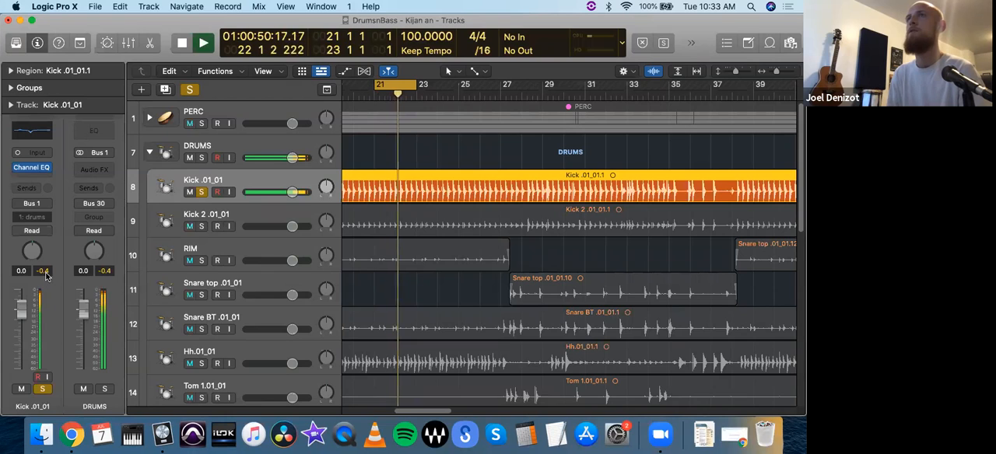
pyautogui.click(41, 169)
pyautogui.moveTo(78, 217)
pyautogui.click(129, 218)
pyautogui.moveTo(340, 165); pyautogui.dragTo(99, 6)
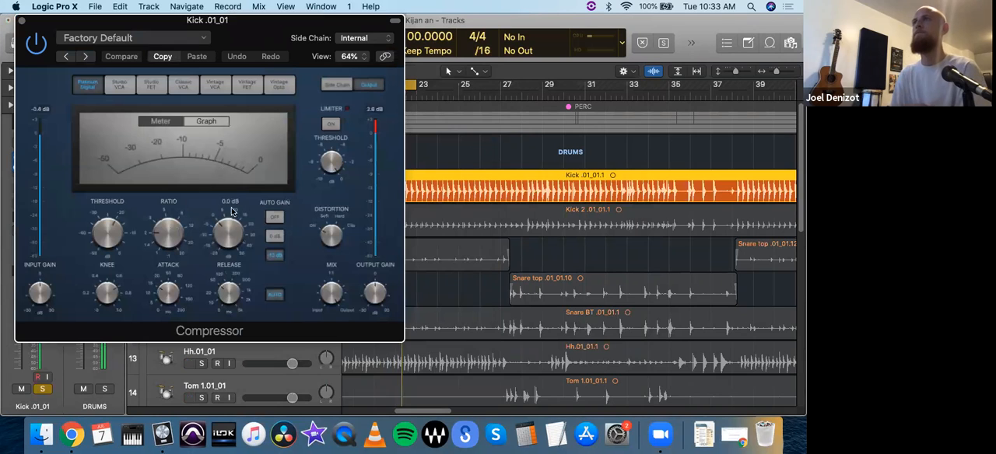
# - Turn off the kick Compressor's Auto Gain and set its threshold to -13.5 dB
pyautogui.click(274, 218)
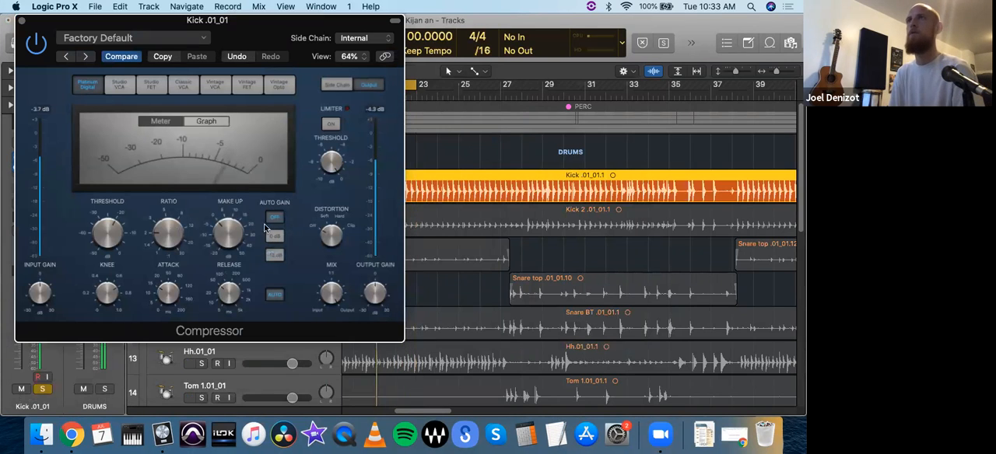
pyautogui.moveTo(99, 226)
pyautogui.mouseDown()
pyautogui.moveTo(101, 201)
pyautogui.moveTo(103, 211)
pyautogui.mouseUp()
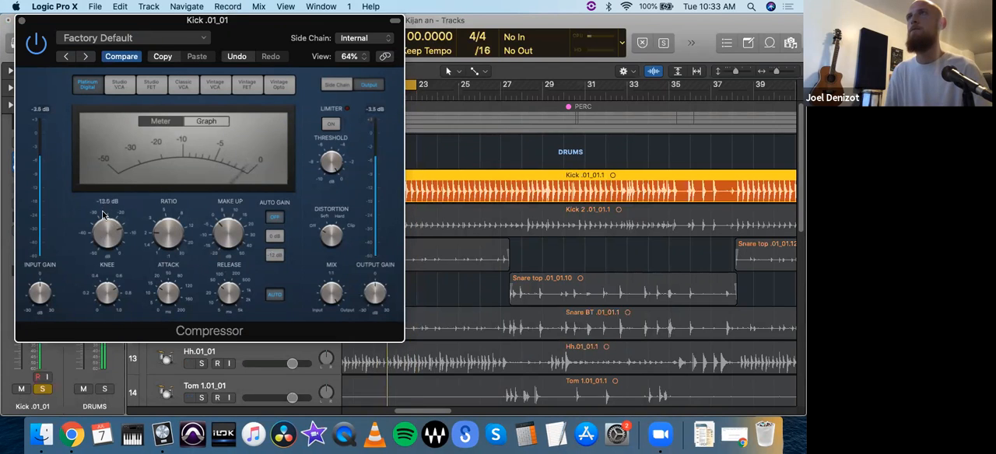
pyautogui.moveTo(104, 215); pyautogui.dragTo(105, 215)
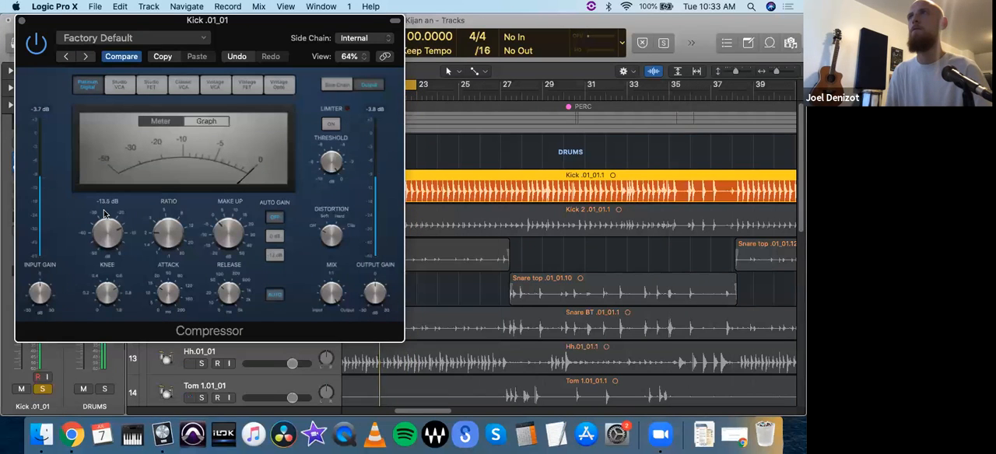
# - Raise the Compressor's ratio and readjust the threshold to suit it
pyautogui.moveTo(174, 231); pyautogui.dragTo(169, 147)
pyautogui.moveTo(108, 231); pyautogui.dragTo(108, 172)
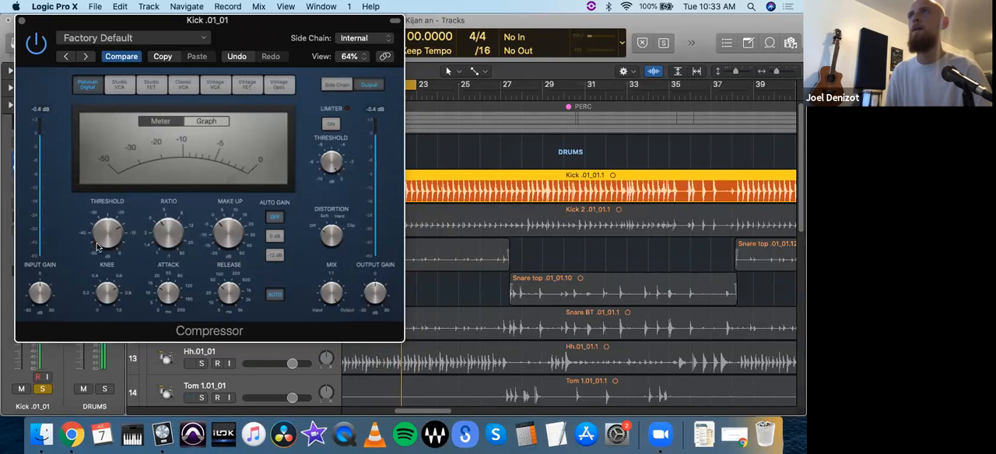
# - Try a slower Compressor attack of 44 ms on the kick, and settle on 8.5 ms
pyautogui.moveTo(163, 299)
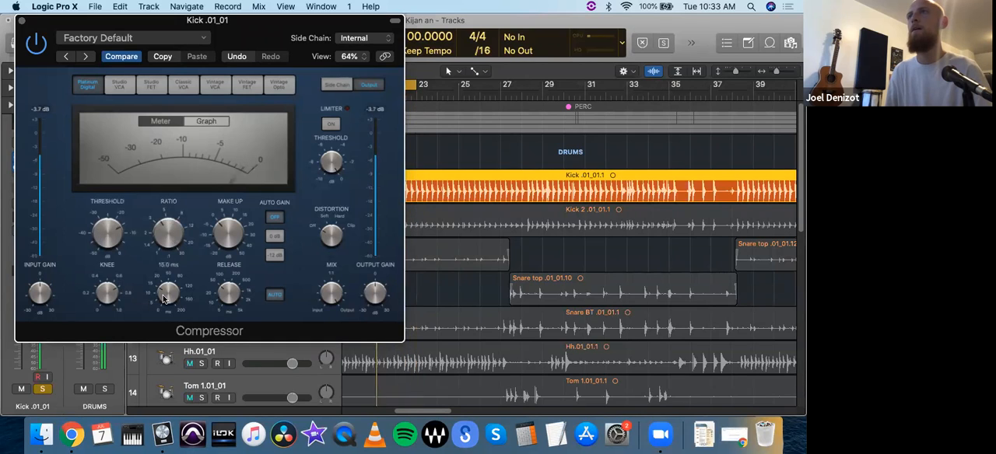
pyautogui.moveTo(164, 304); pyautogui.dragTo(167, 295)
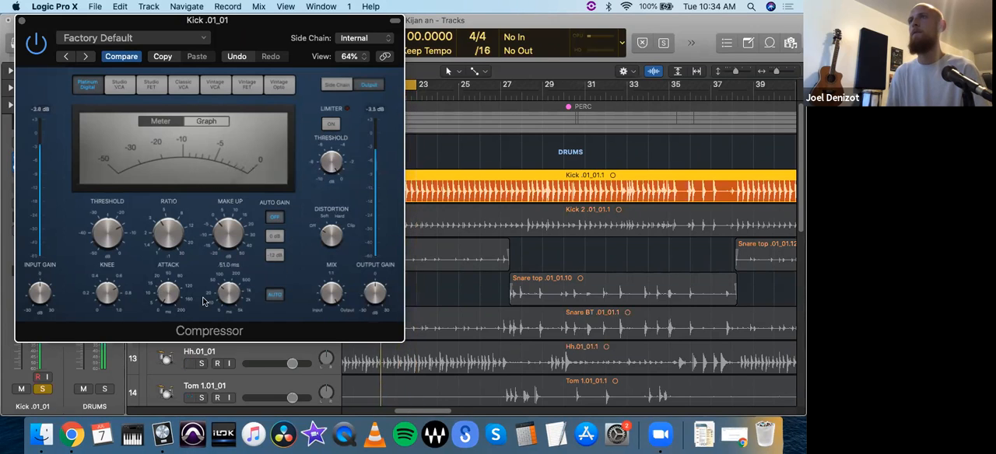
pyautogui.moveTo(172, 277); pyautogui.dragTo(176, 263)
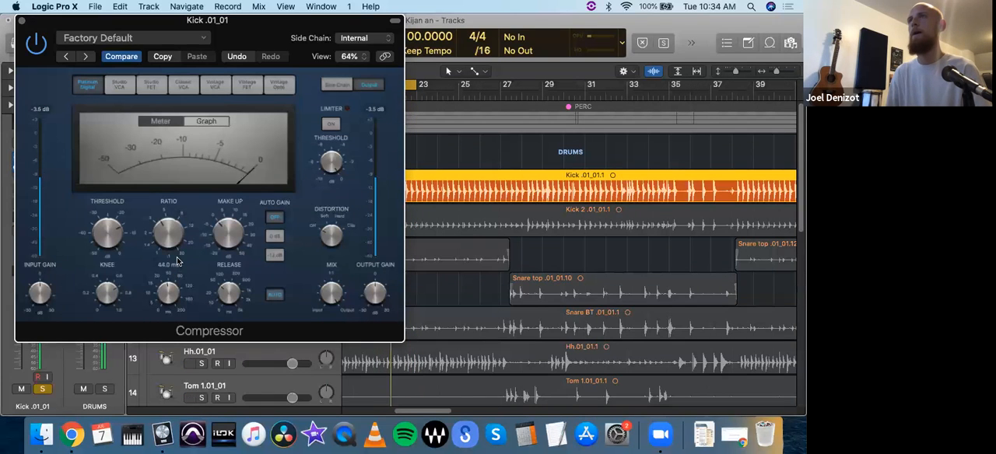
pyautogui.moveTo(176, 267); pyautogui.dragTo(166, 299)
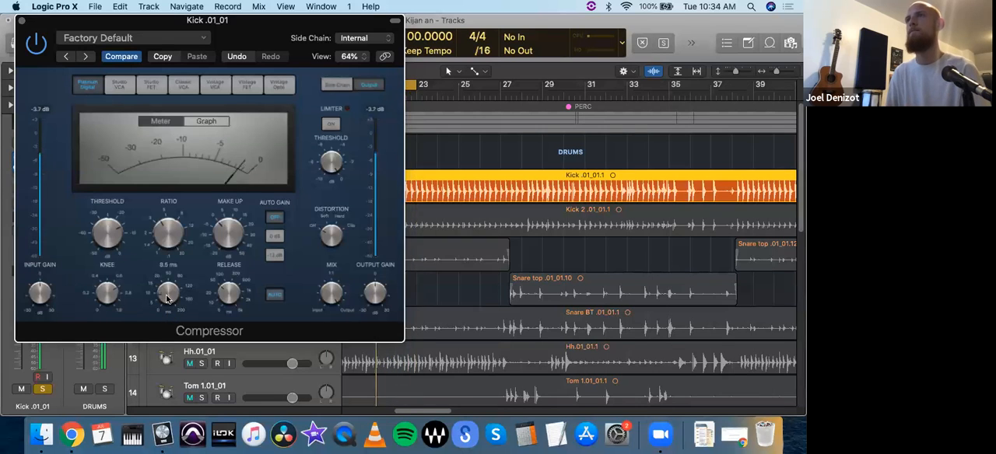
# - Try a 30 ms Compressor release on the kick and settle on about 48 ms
pyautogui.click(226, 296)
pyautogui.moveTo(225, 292); pyautogui.dragTo(225, 293)
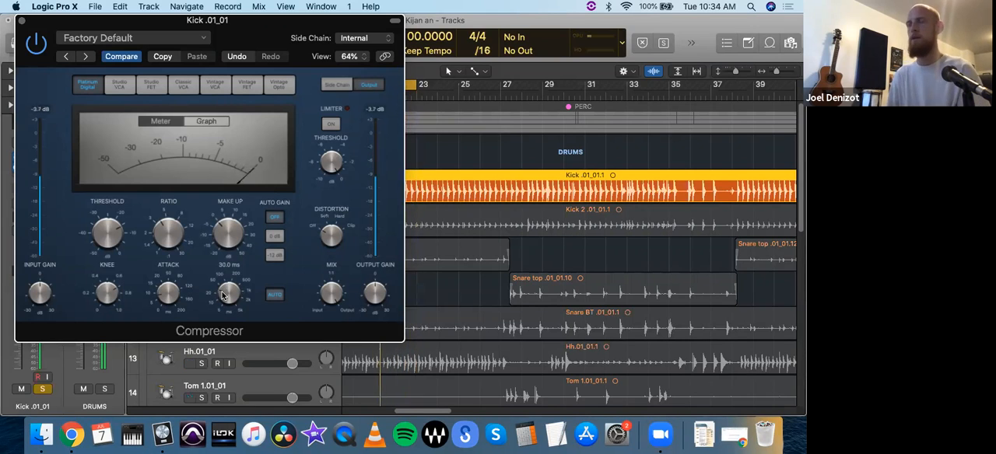
pyautogui.moveTo(221, 297); pyautogui.dragTo(228, 297)
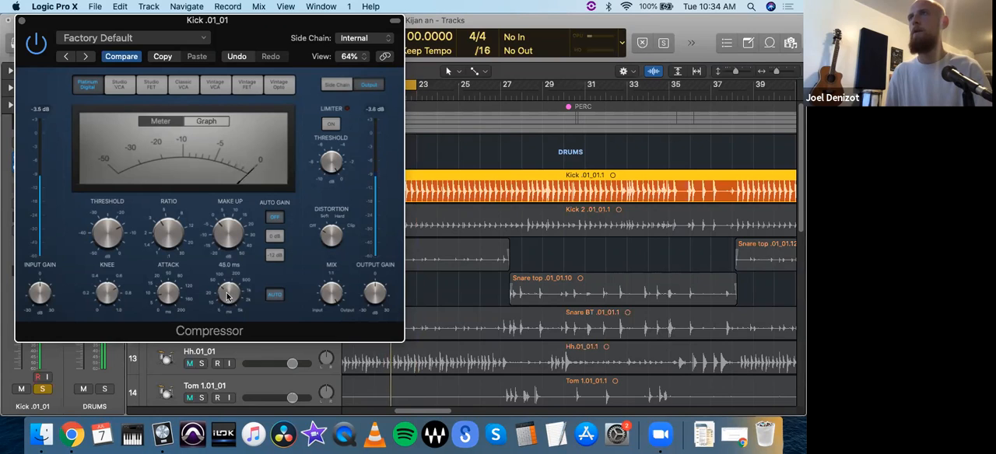
# - Set the Compressor's make-up gain to 1.5 dB, and uncover the kick's channel strip to reset its peak level reading
pyautogui.moveTo(232, 247)
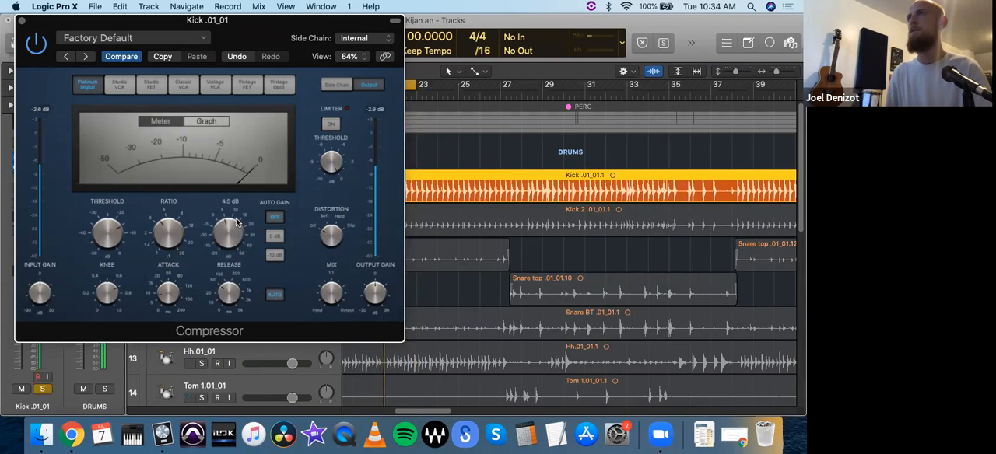
pyautogui.moveTo(238, 223); pyautogui.dragTo(235, 229)
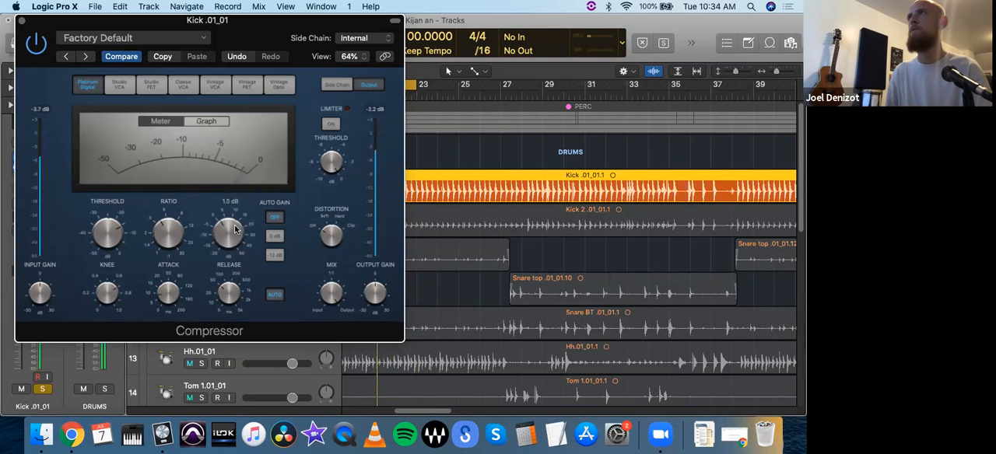
pyautogui.moveTo(217, 20); pyautogui.dragTo(410, 45)
pyautogui.click(45, 273)
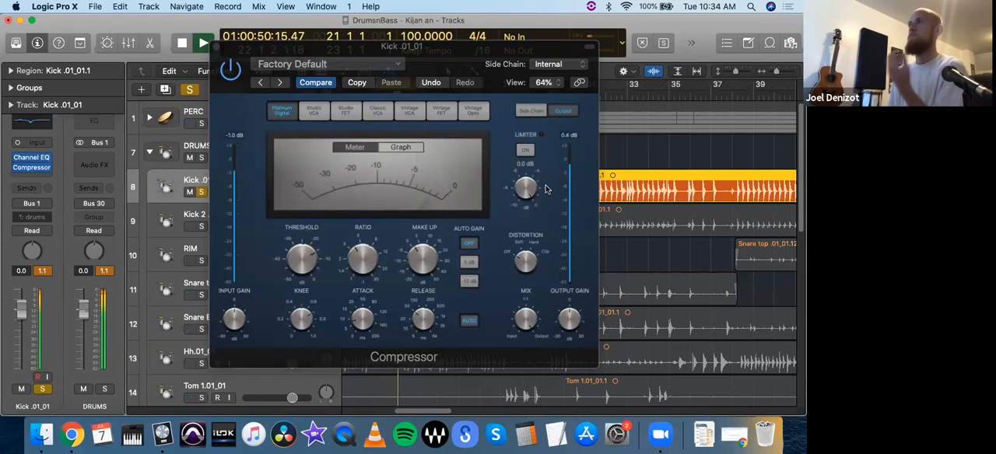
# - Toggle the Compressor's limiter on and off to compare the kick's output, and leave it off
pyautogui.click(524, 153)
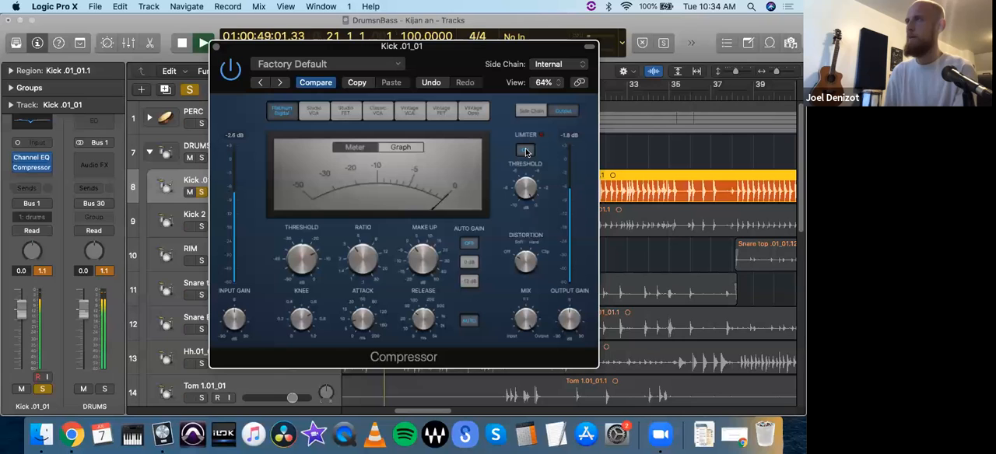
pyautogui.click(526, 151)
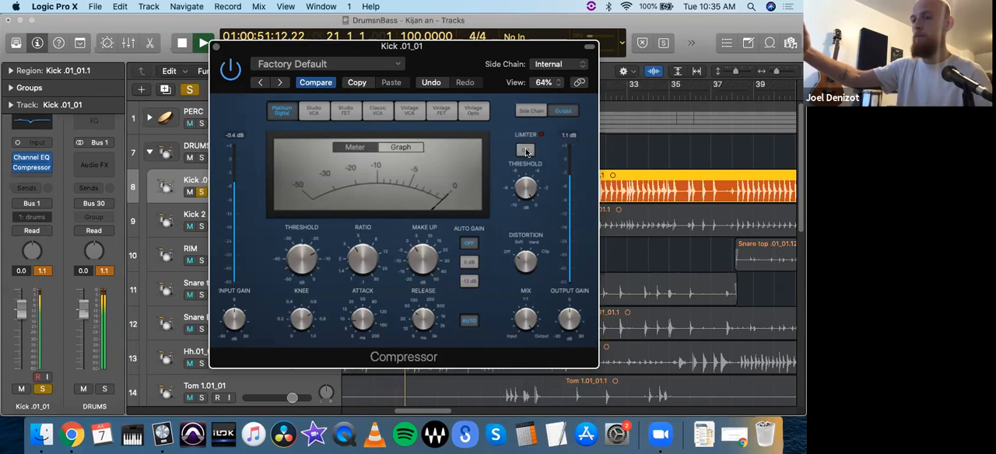
pyautogui.click(526, 151)
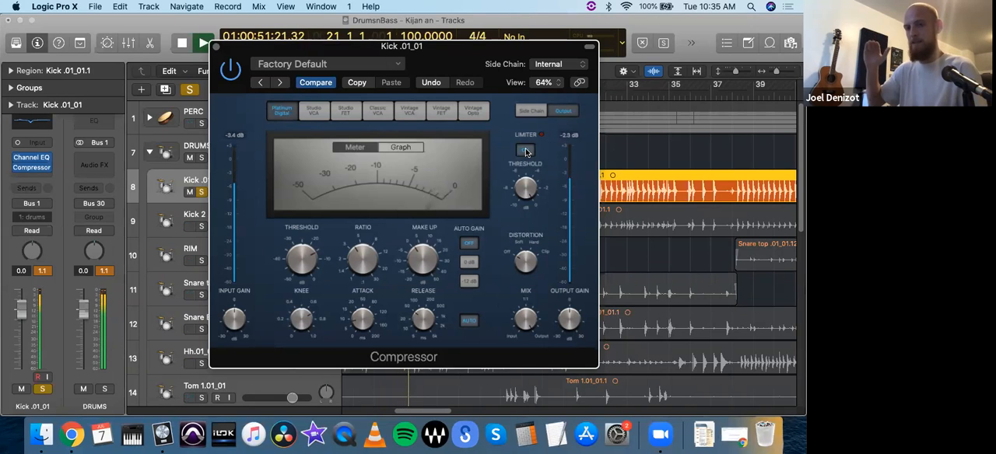
pyautogui.click(526, 152)
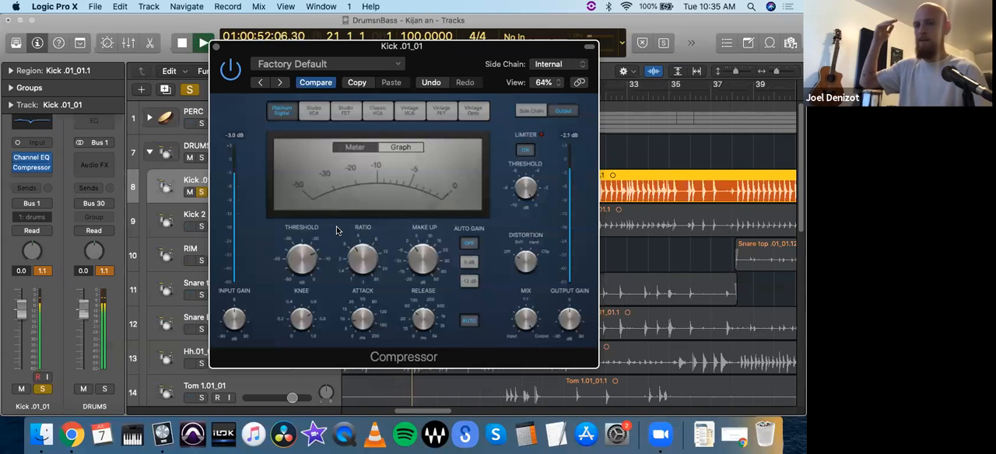
pyautogui.click(526, 151)
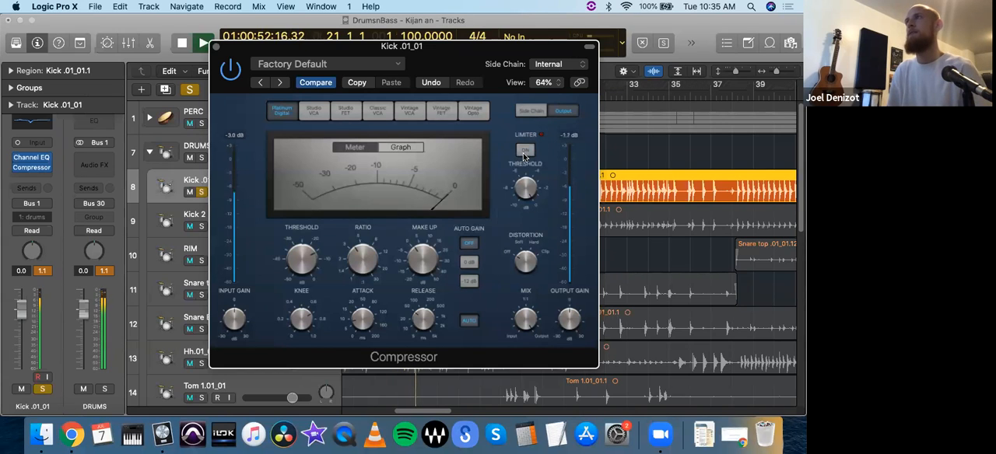
# - Reset the kick's peak level reading and reduce the Compressor's make-up gain to 0.0 dB
pyautogui.click(44, 272)
pyautogui.click(42, 272)
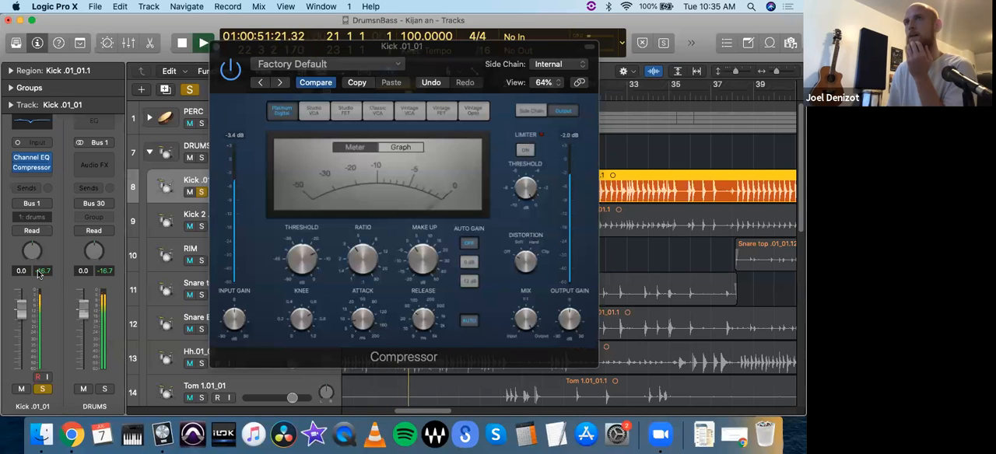
pyautogui.moveTo(422, 255)
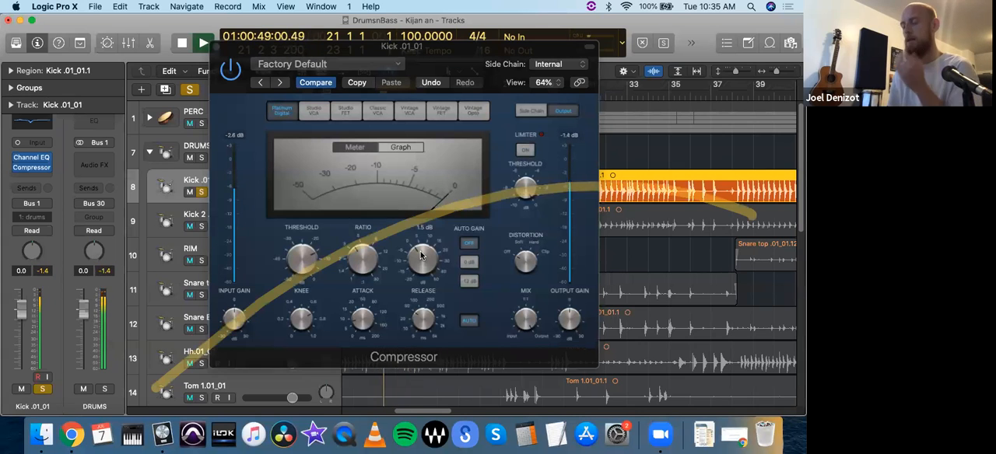
pyautogui.moveTo(421, 255); pyautogui.dragTo(419, 267)
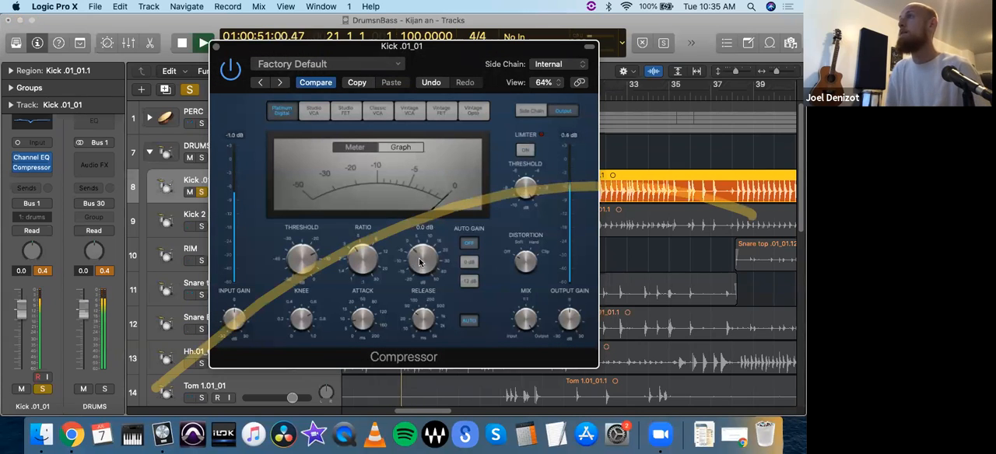